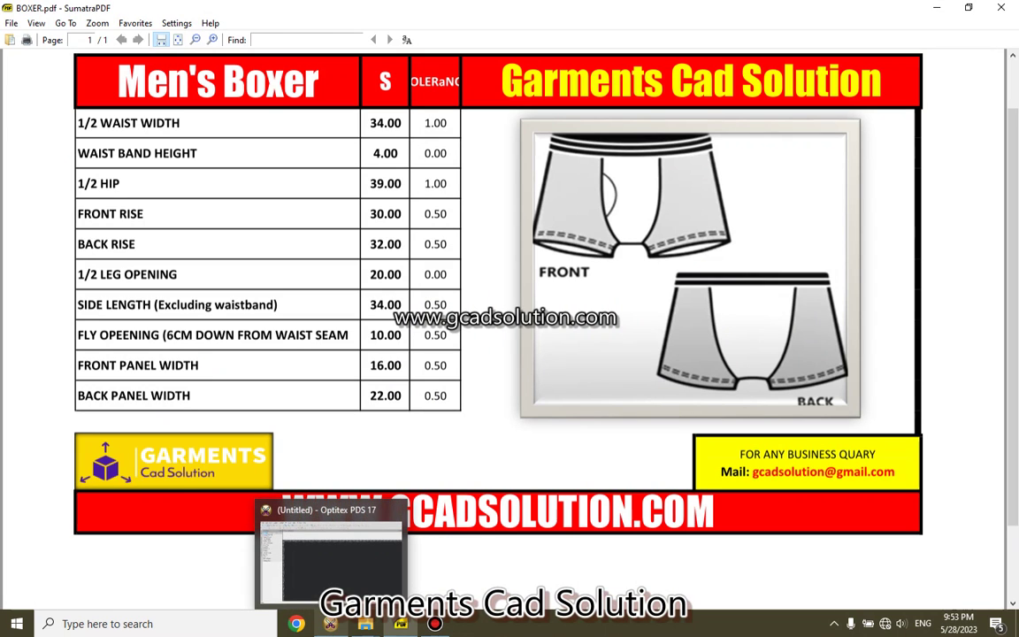
Step: Switch from the Men's Boxer chart to the empty Optitex PDS 17 workspace
{"action": "left_click", "coordinate": [329, 623]}
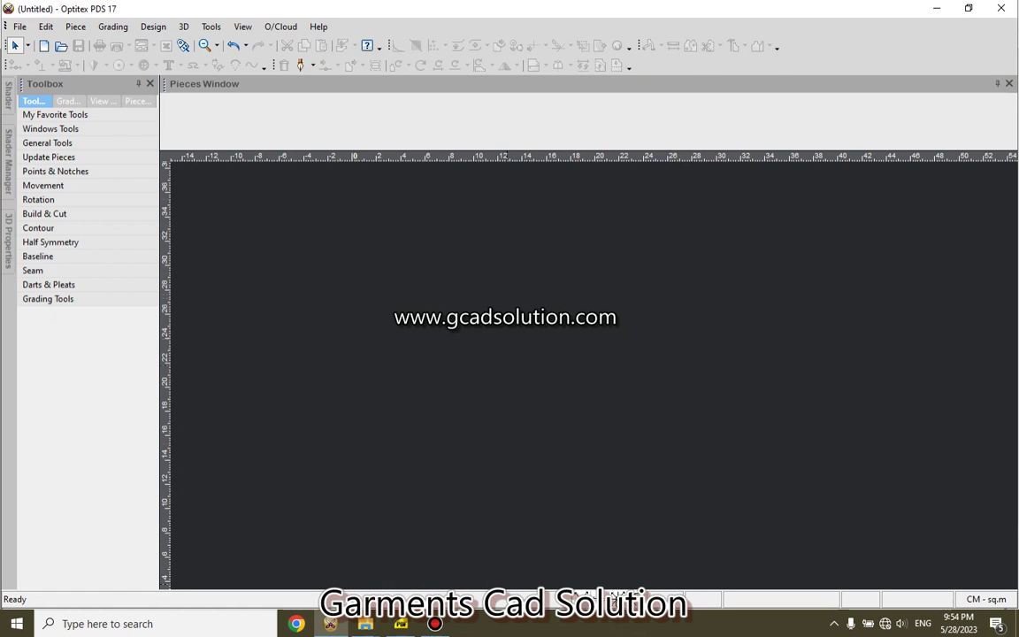
{"action": "key", "text": "alt+Tab"}
{"action": "left_click", "coordinate": [210, 27]}
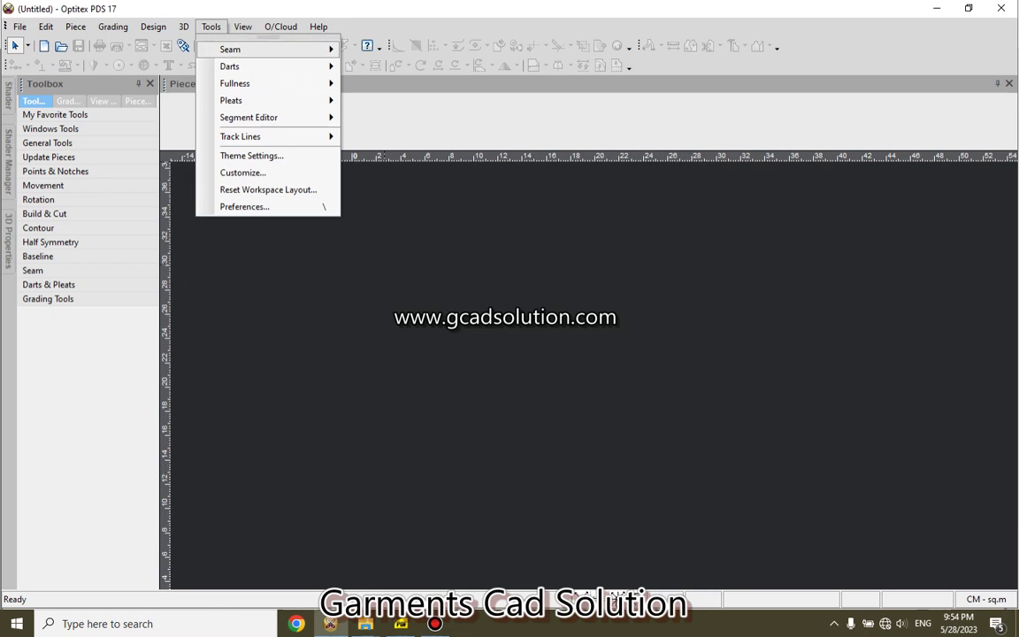
{"action": "left_click", "coordinate": [244, 206]}
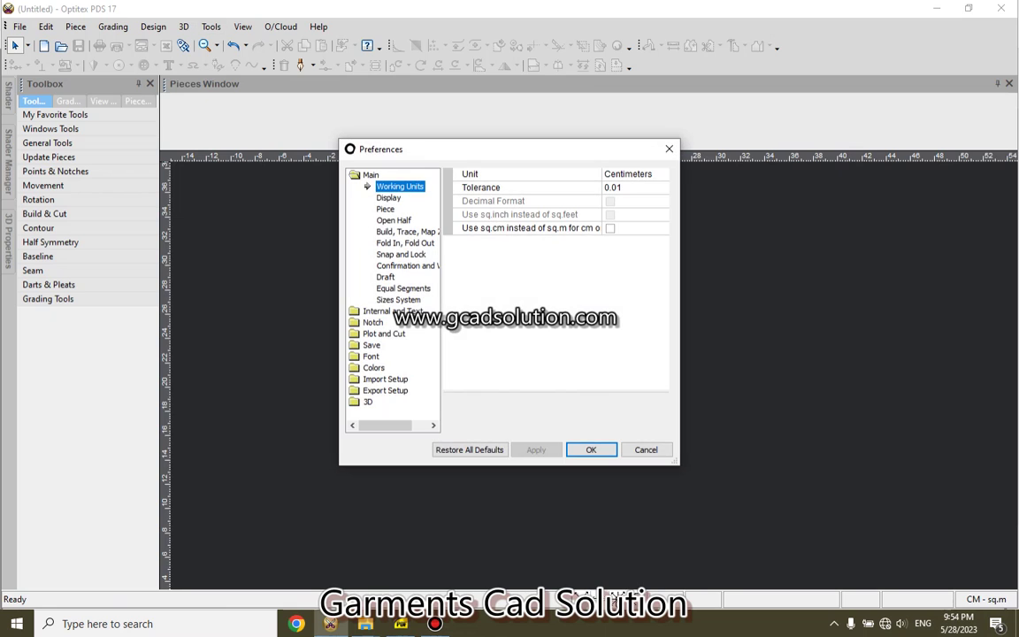
{"action": "key", "text": "Left"}
{"action": "key", "text": "Left"}
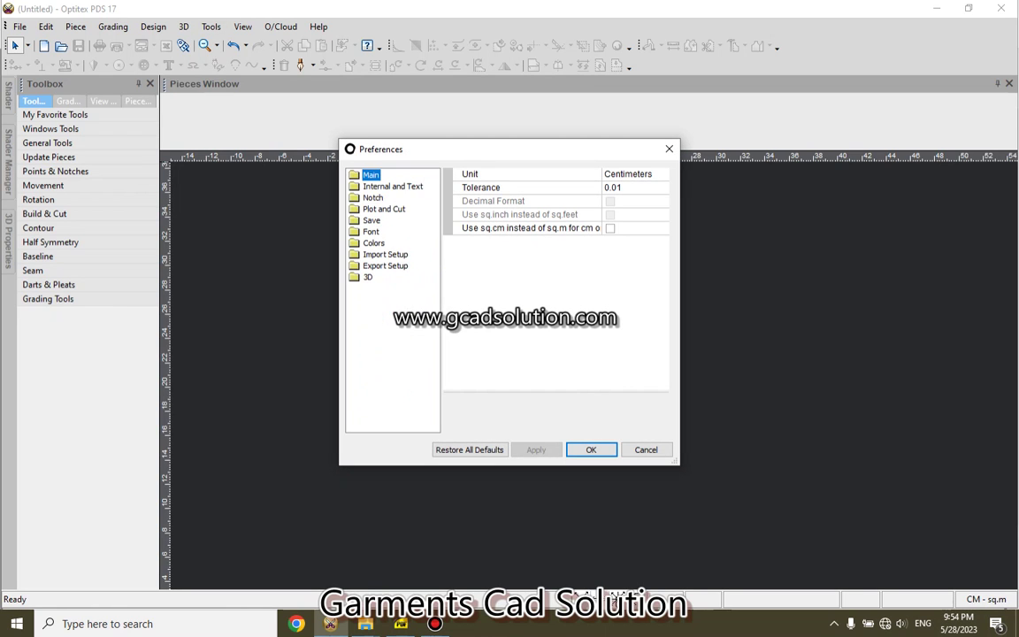
{"action": "key", "text": "Right"}
{"action": "key", "text": "Down"}
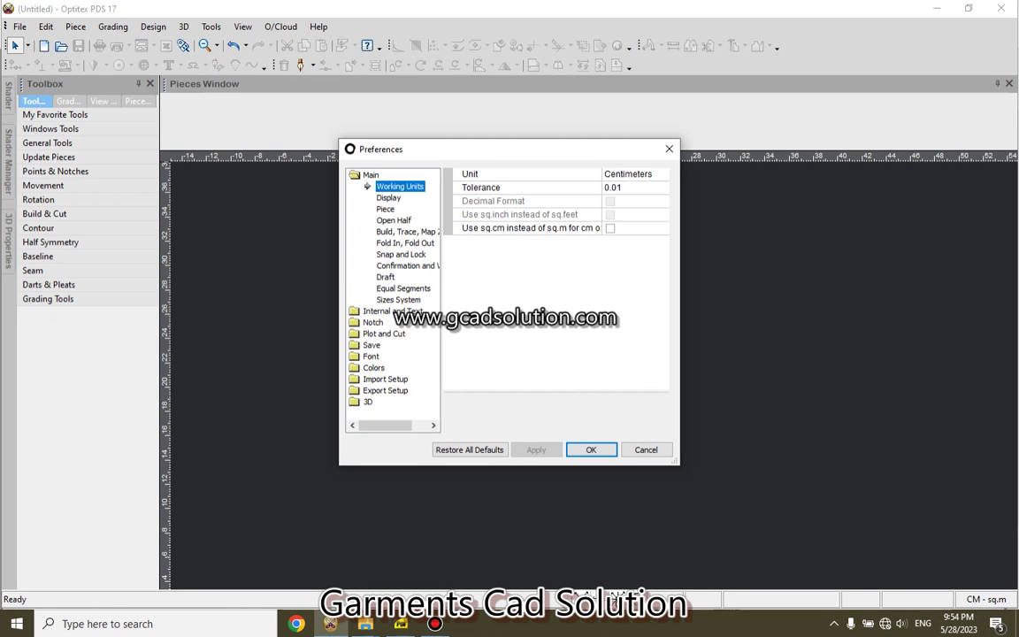
{"action": "key", "text": "Tab"}
{"action": "key", "text": "alt+Down"}
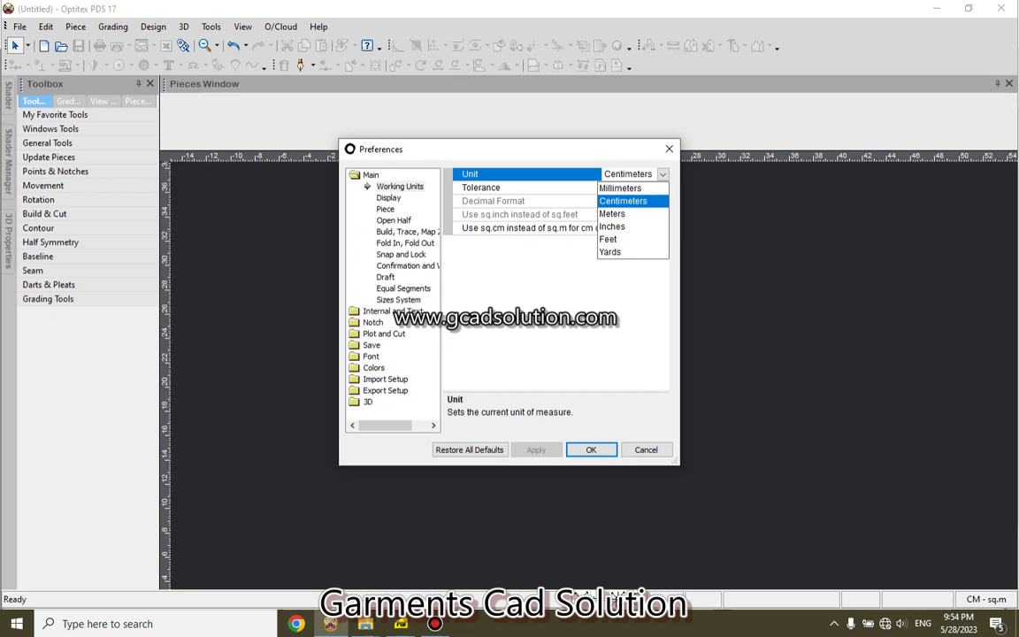
{"action": "key", "text": "Return"}
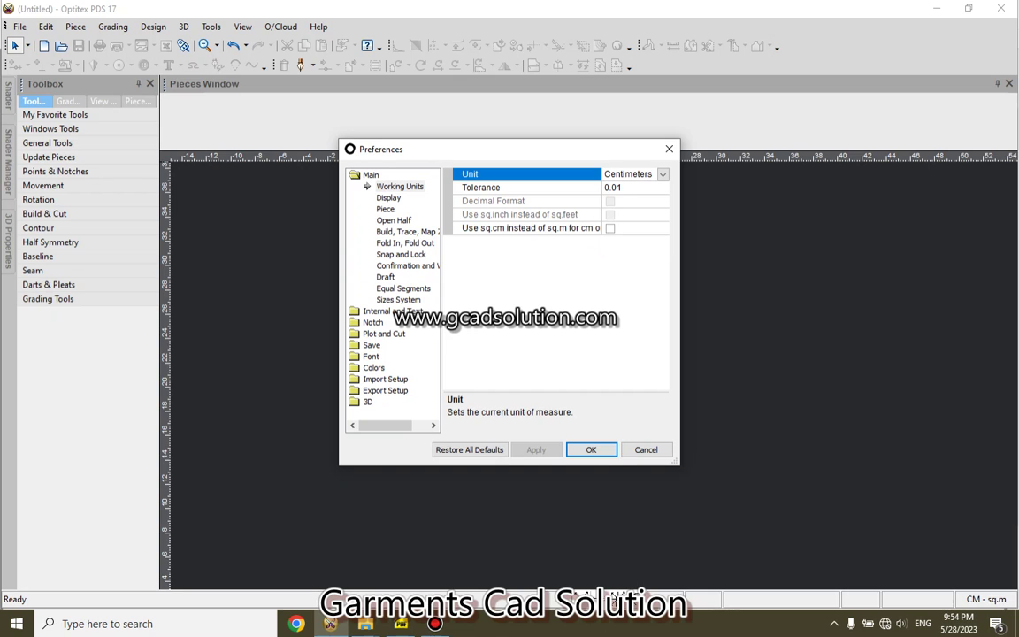
{"action": "key", "text": "Return"}
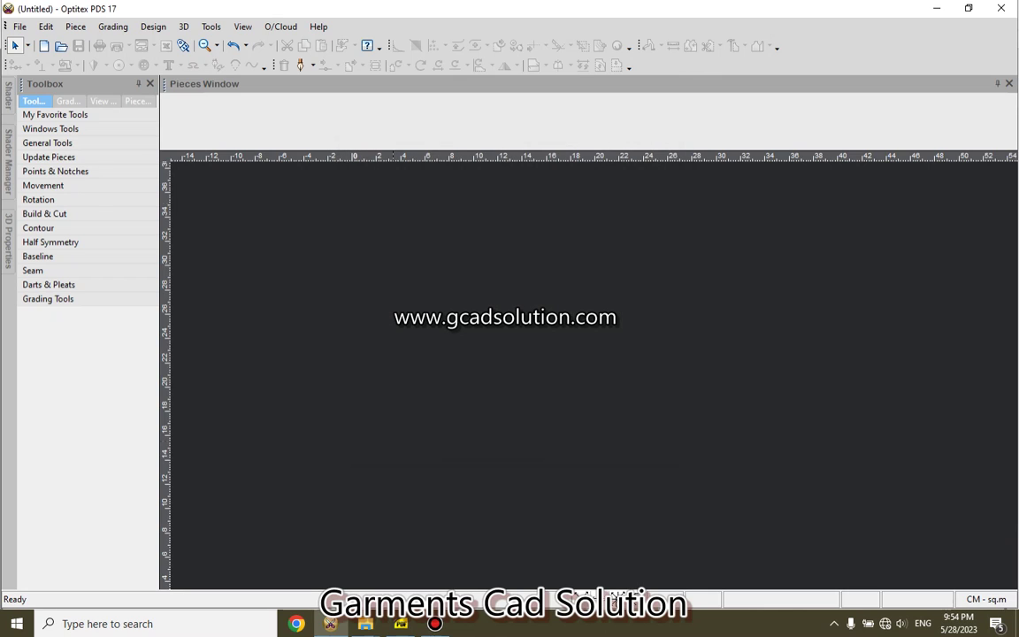
{"action": "key", "text": "alt+Tab"}
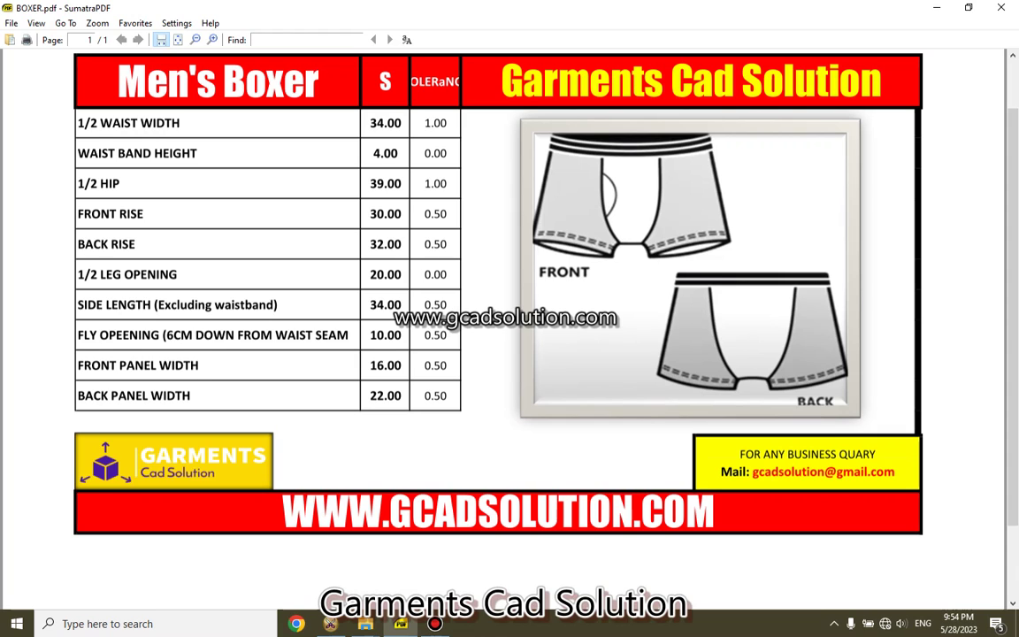
{"action": "double_click", "coordinate": [384, 243]}
{"action": "key", "text": "Escape"}
{"action": "left_click_drag", "start_coordinate": [375, 244], "coordinate": [401, 244]}
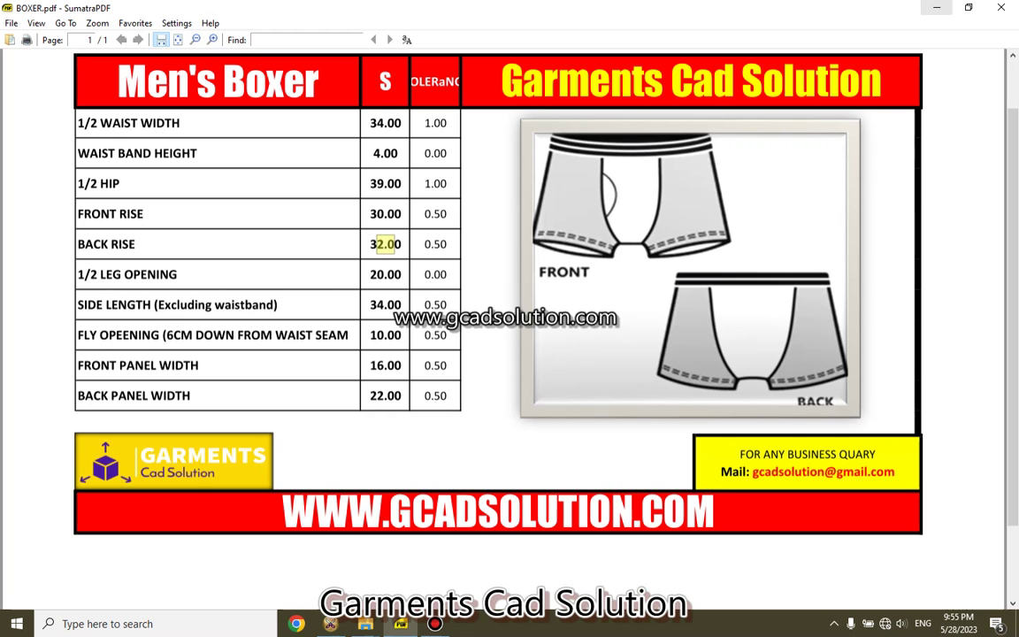
{"action": "left_click", "coordinate": [330, 623]}
Step: Create a rectangular piece with length 32, and bring up Windows search to find a calculator
{"action": "right_click", "coordinate": [415, 271]}
{"action": "key", "text": "Up"}
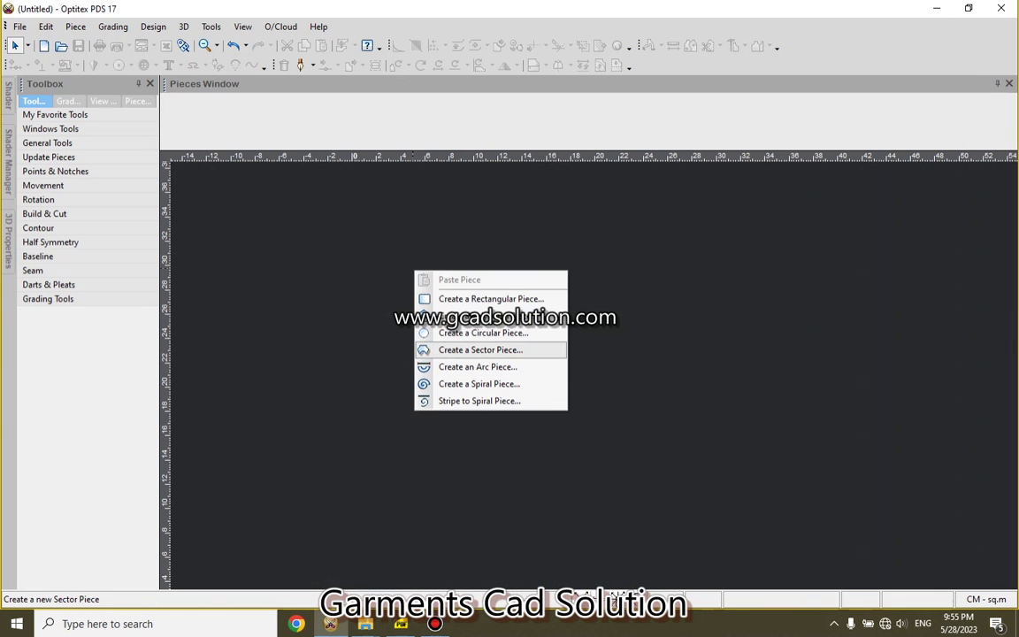
{"action": "key", "text": "Up"}
{"action": "key", "text": "Up"}
{"action": "key", "text": "Up"}
{"action": "key", "text": "Return"}
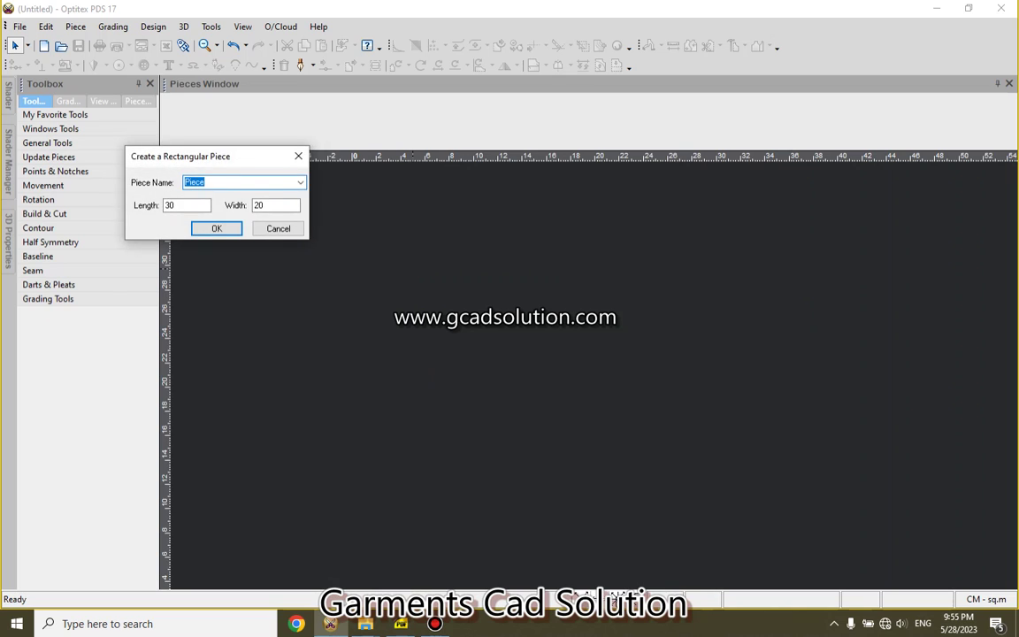
{"action": "key", "text": "Tab"}
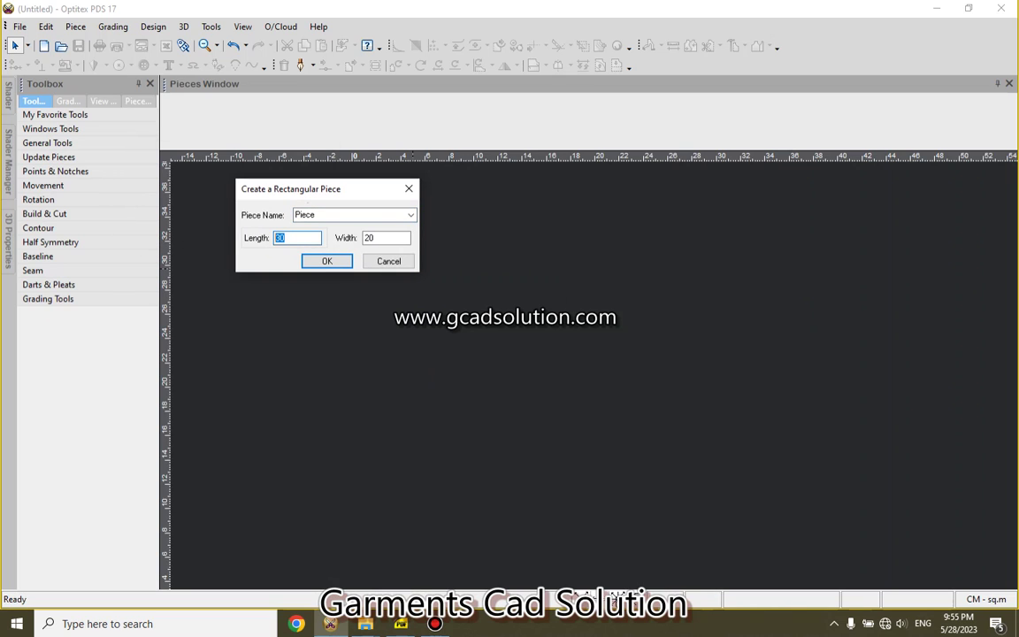
{"action": "type", "text": "32"}
{"action": "key", "text": "Tab"}
{"action": "key", "text": "super+s"}
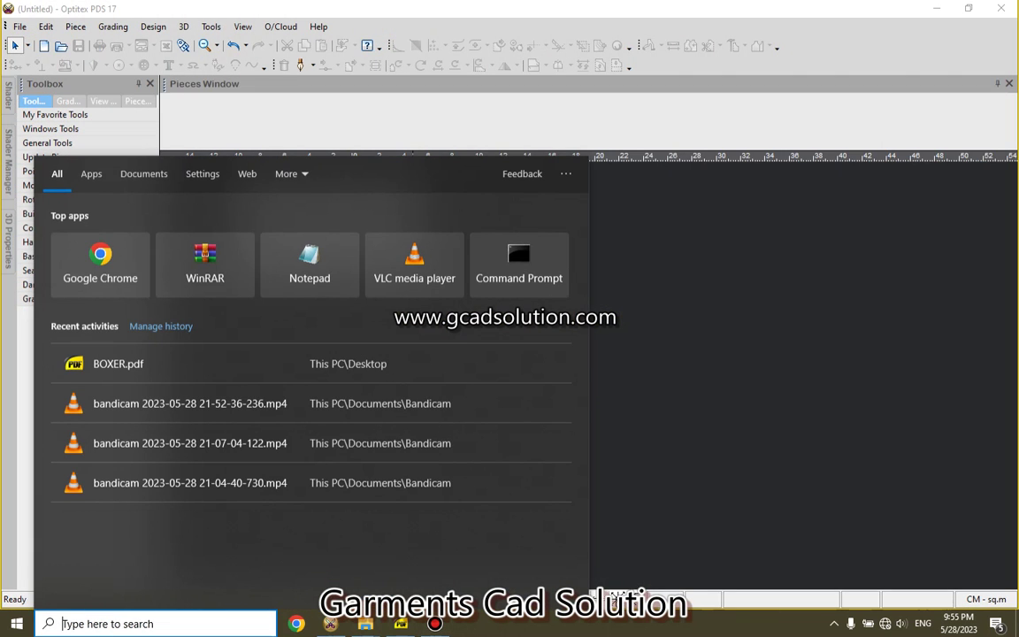
Step: Open the Calculator app with a 'cal' search and move it off the piece dialog
{"action": "type", "text": "cal"}
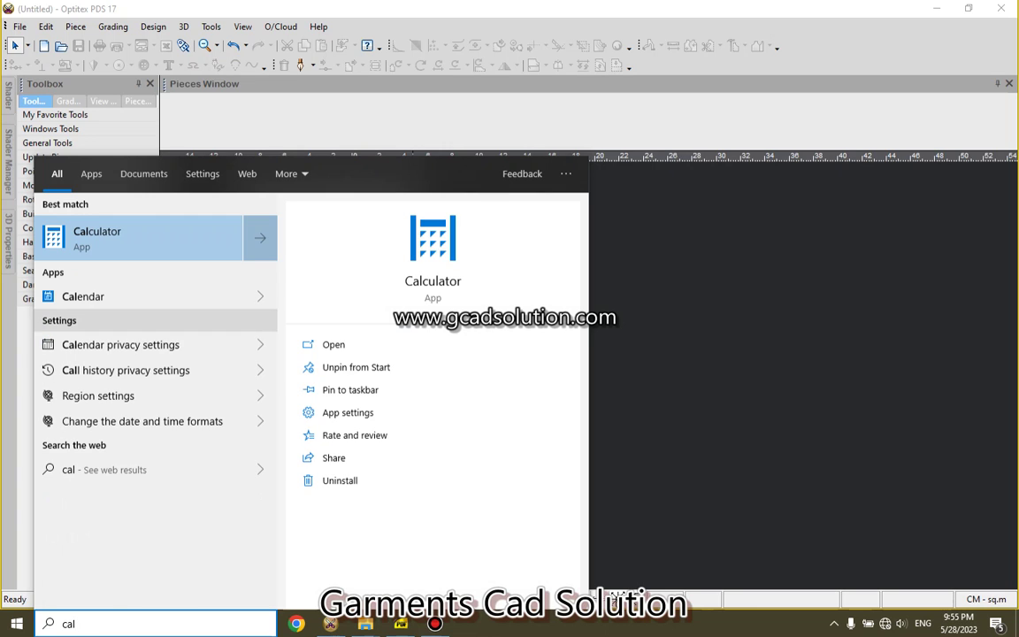
{"action": "key", "text": "Return"}
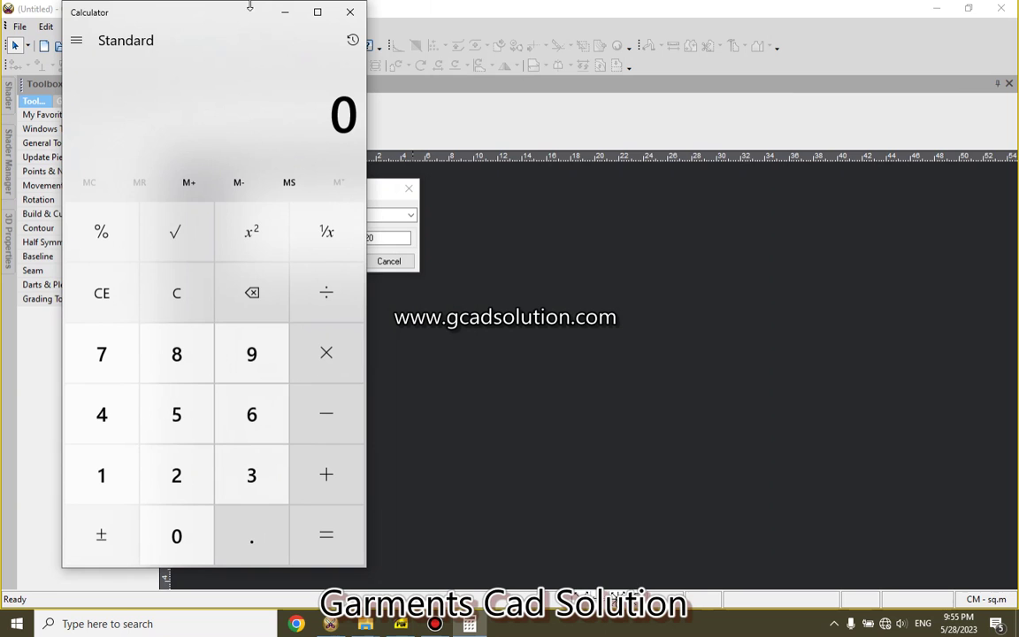
{"action": "mouse_move", "coordinate": [225, 7]}
{"action": "left_mouse_down"}
{"action": "mouse_move", "coordinate": [225, 220]}
{"action": "mouse_move", "coordinate": [636, 119]}
{"action": "left_mouse_up"}
Step: Halve the 39 hip measurement to 19.5 and enter it as the piece width
{"action": "left_click", "coordinate": [661, 407]}
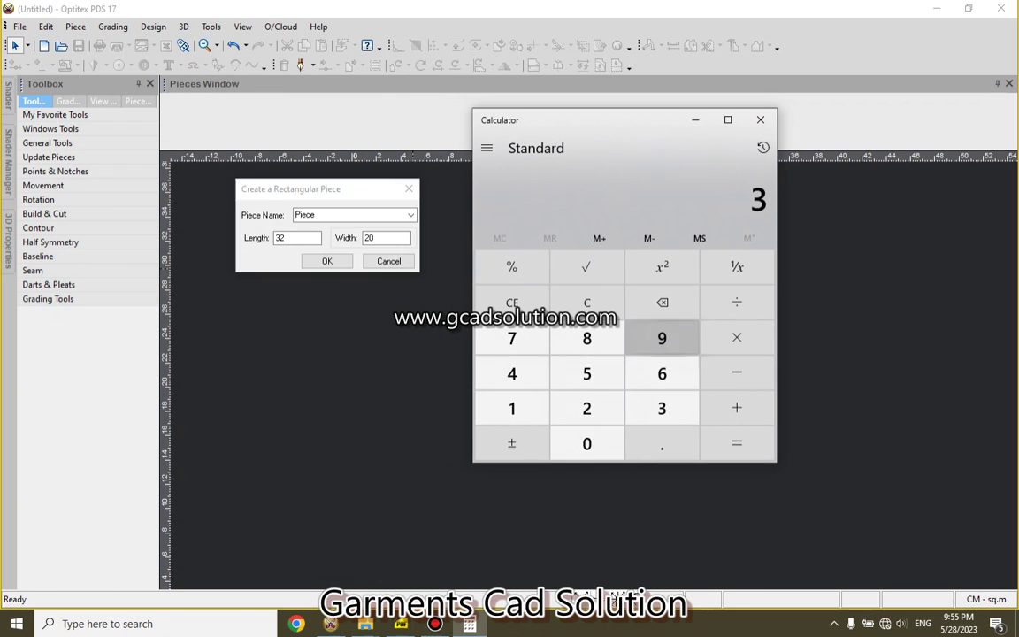
{"action": "left_click", "coordinate": [661, 338]}
{"action": "left_click", "coordinate": [737, 338]}
{"action": "left_click", "coordinate": [586, 408]}
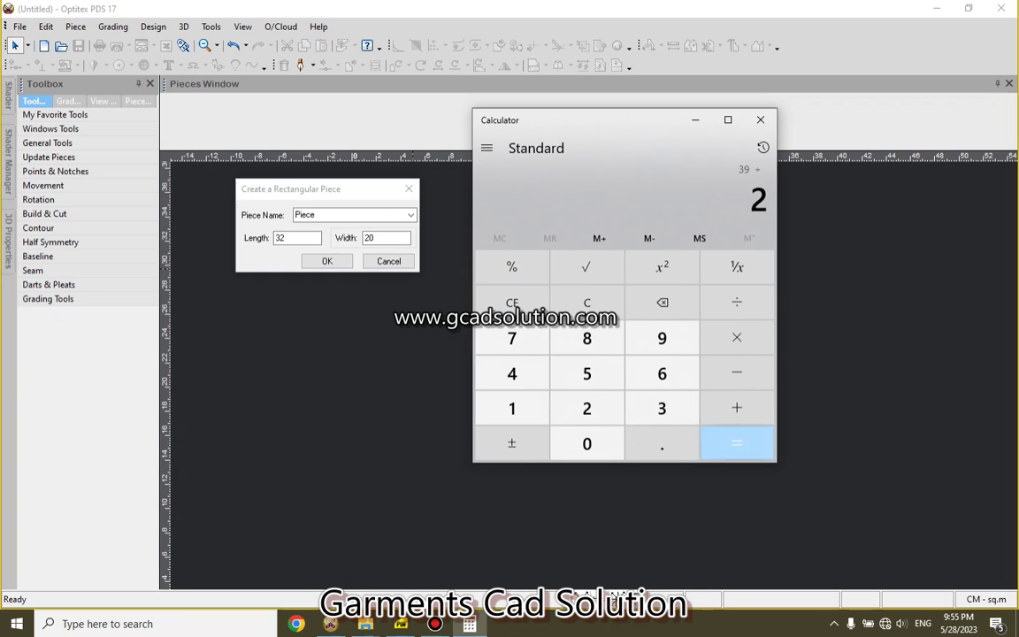
{"action": "left_click", "coordinate": [737, 443]}
{"action": "key", "text": "alt+Tab"}
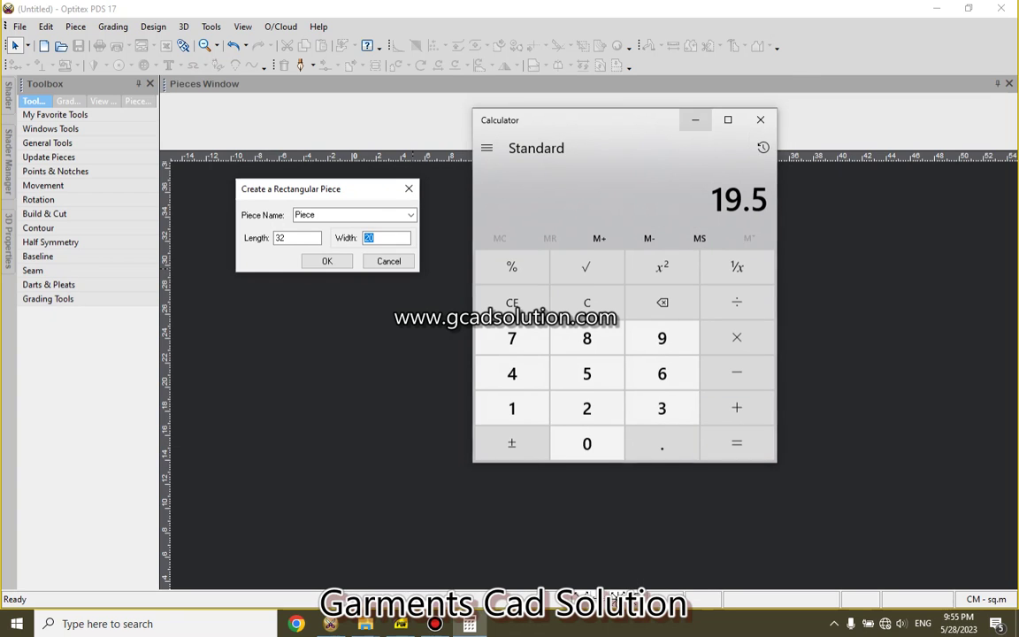
{"action": "type", "text": "19"}
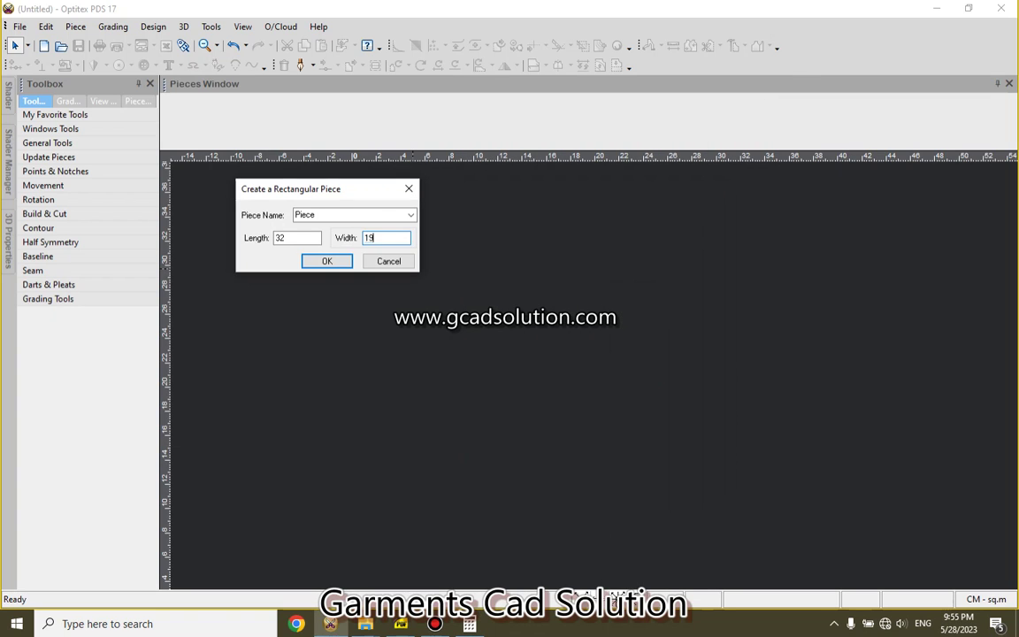
{"action": "type", "text": ".5"}
{"action": "key", "text": "Return"}
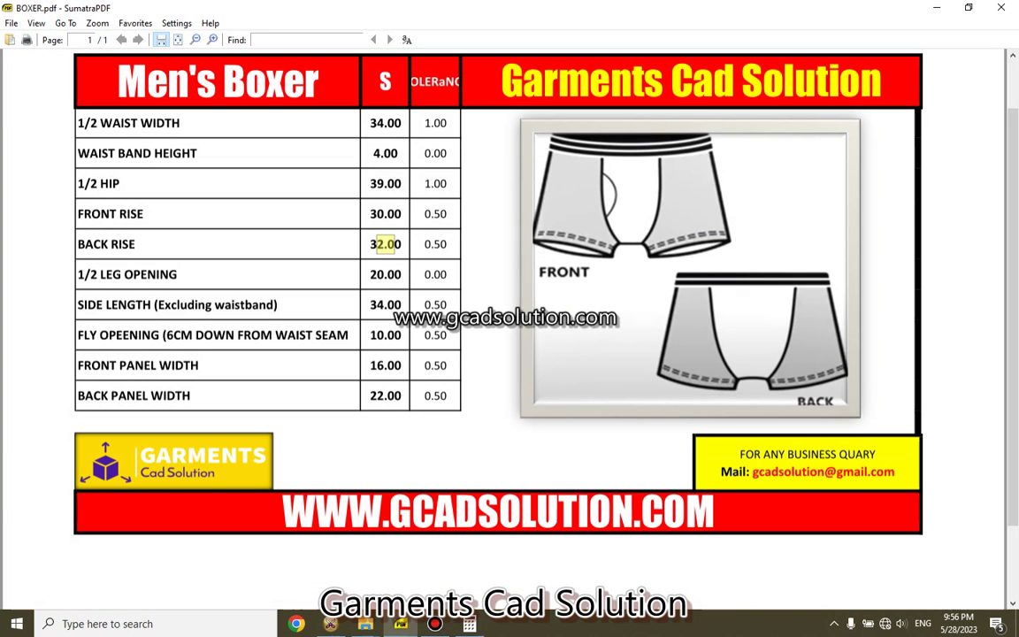
{"action": "left_click_drag", "start_coordinate": [401, 244], "coordinate": [240, 304]}
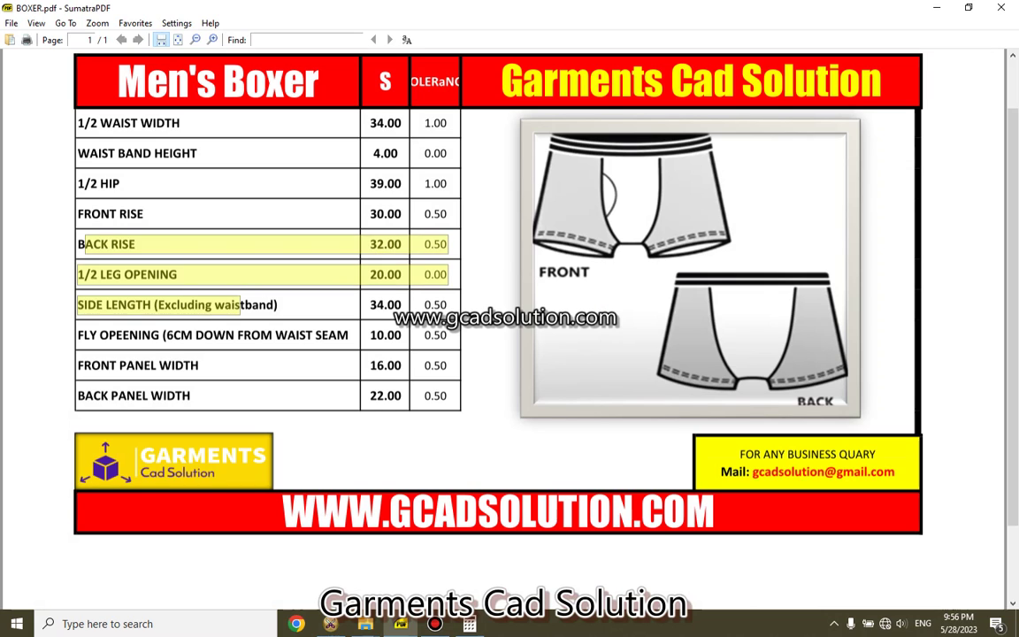
{"action": "key", "text": "Escape"}
{"action": "left_click_drag", "start_coordinate": [122, 183], "coordinate": [124, 184]}
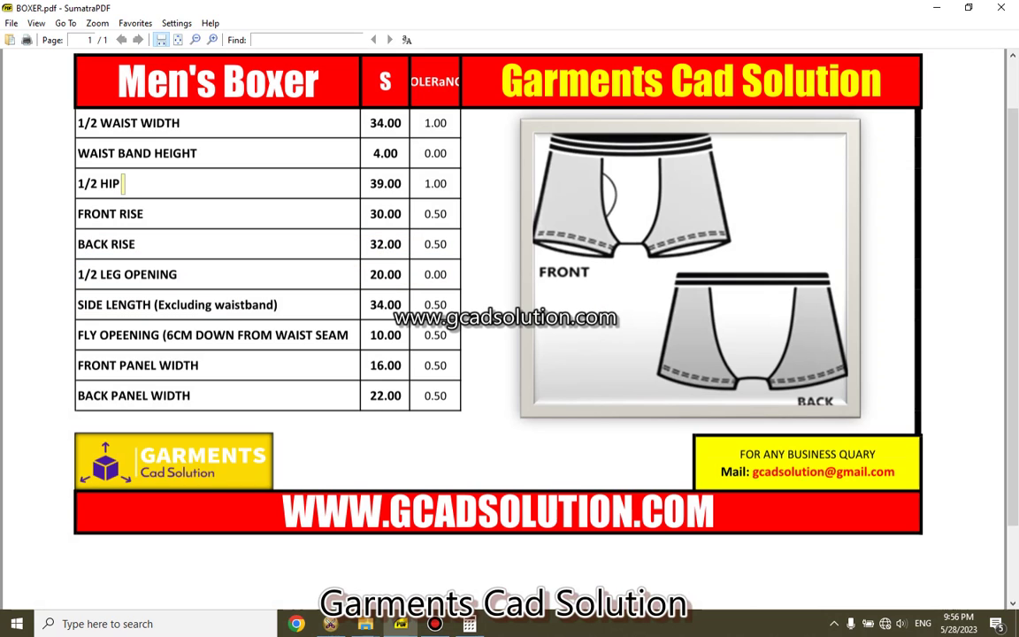
{"action": "left_click_drag", "start_coordinate": [375, 183], "coordinate": [384, 183]}
Step: Clear the mark on the hip value in the measurement chart
{"action": "left_click", "coordinate": [343, 166]}
{"action": "scroll", "coordinate": [492, 266], "scroll_direction": "down", "scroll_amount": 1}
{"action": "scroll", "coordinate": [491, 266], "scroll_direction": "up", "scroll_amount": 2}
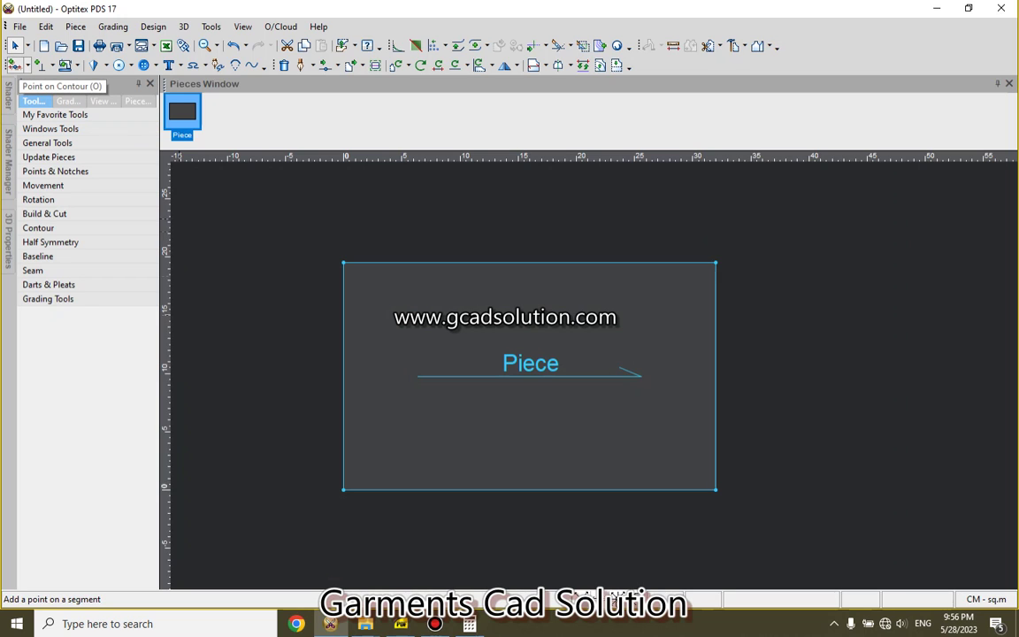
Step: Add a grade point on the piece's left edge, 17 cm from the previous corner
{"action": "left_click", "coordinate": [14, 65]}
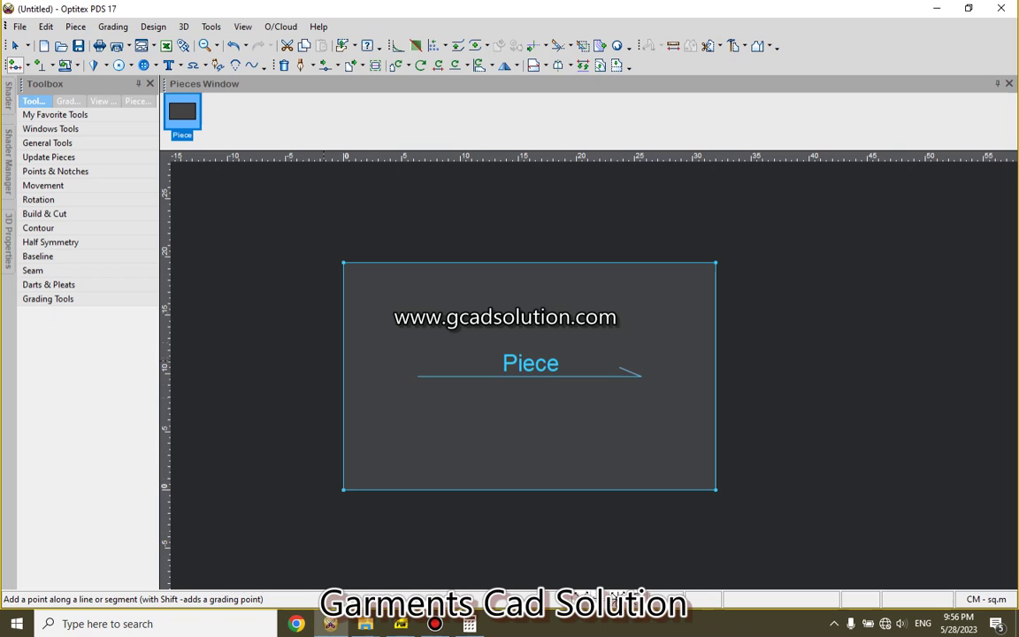
{"action": "left_click", "coordinate": [343, 337]}
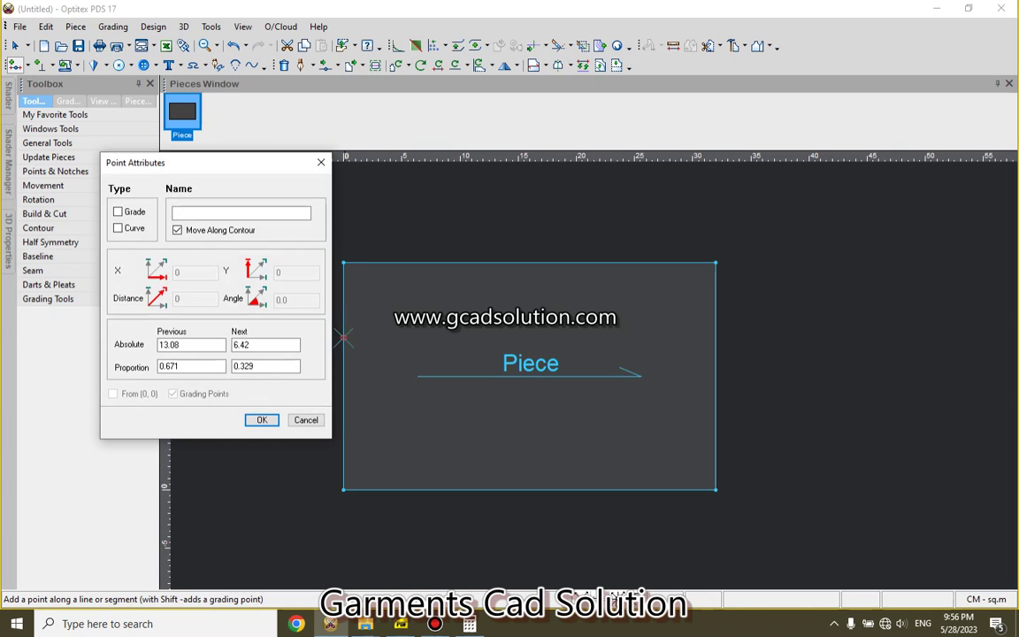
{"action": "key", "text": "Return"}
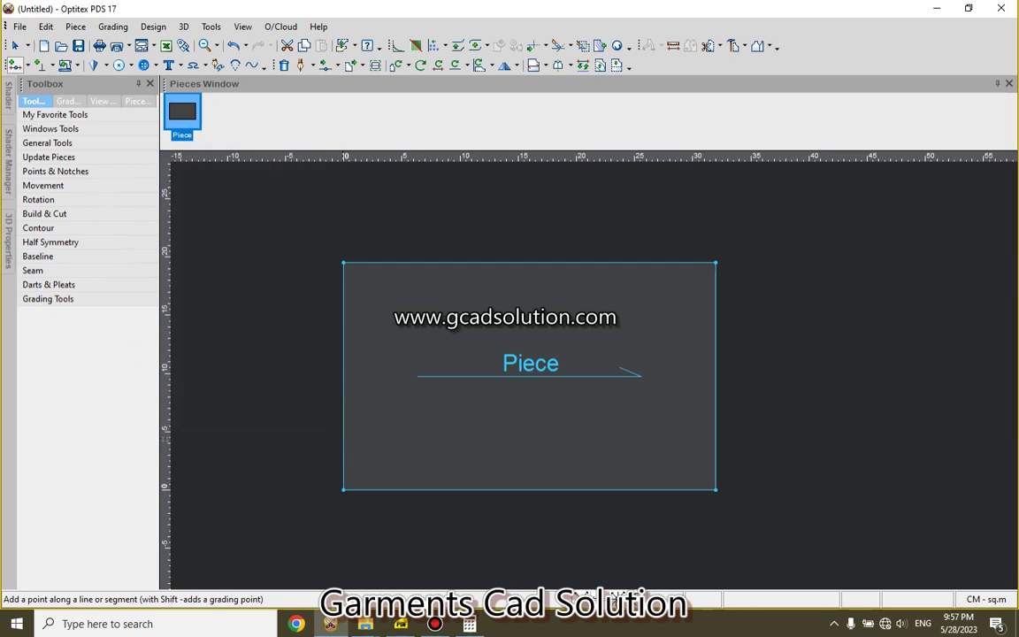
{"action": "left_click", "coordinate": [343, 440]}
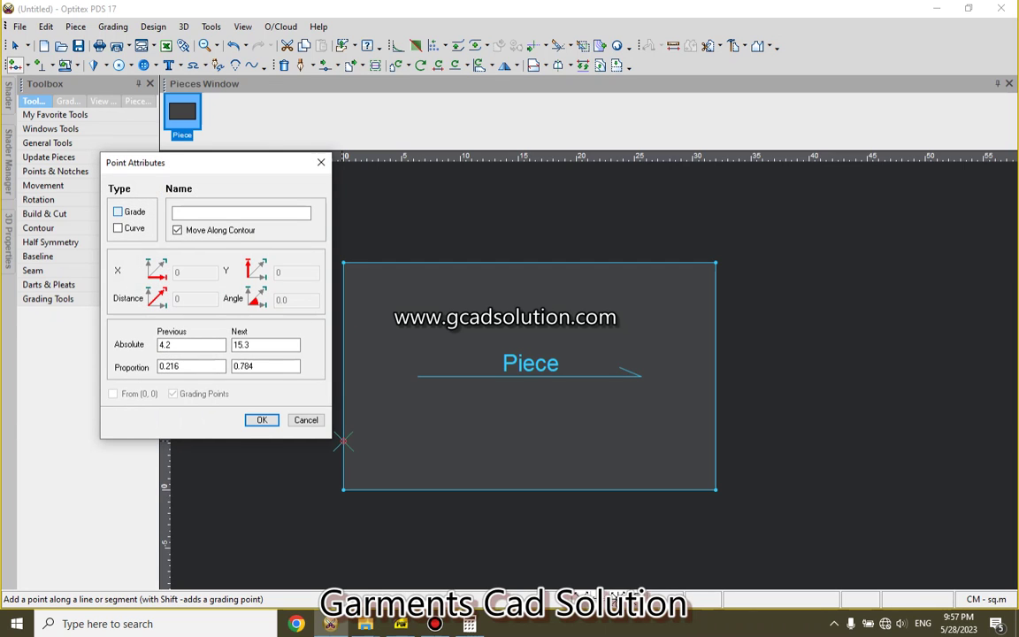
{"action": "key", "text": "alt+g"}
{"action": "type", "text": "17"}
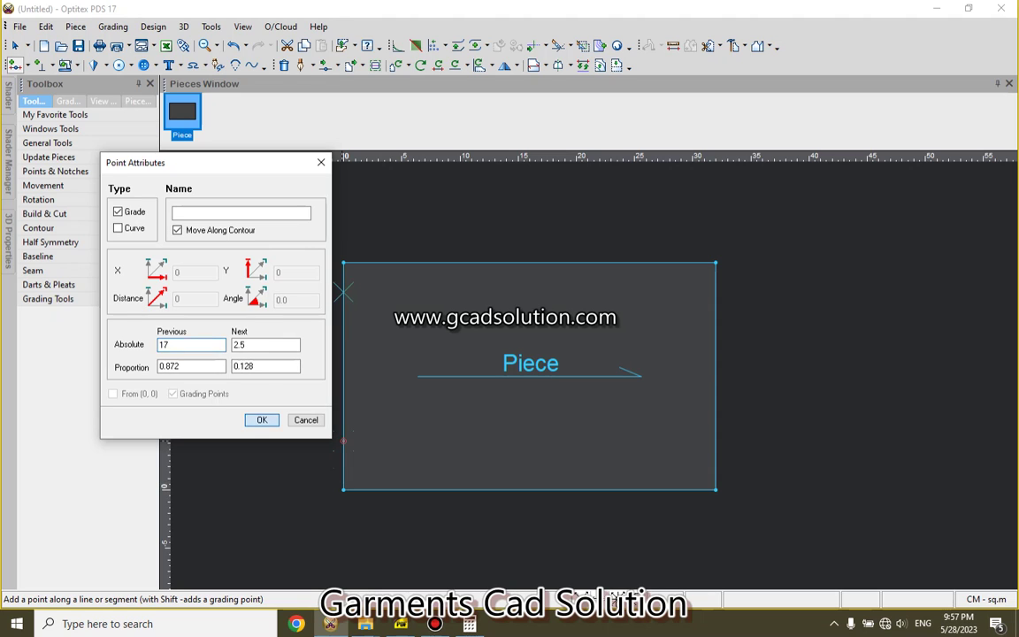
{"action": "key", "text": "Return"}
{"action": "right_click", "coordinate": [271, 300]}
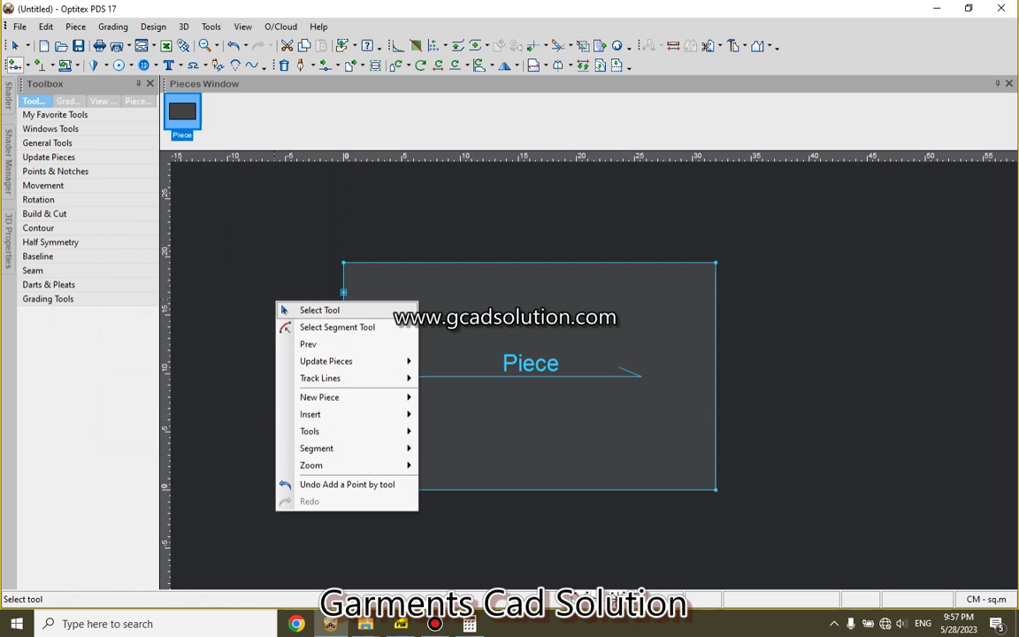
{"action": "left_click", "coordinate": [312, 307]}
Step: After checking the chart, add a point at proportion 0.5 on the 32 cm top edge
{"action": "key", "text": "alt+Tab"}
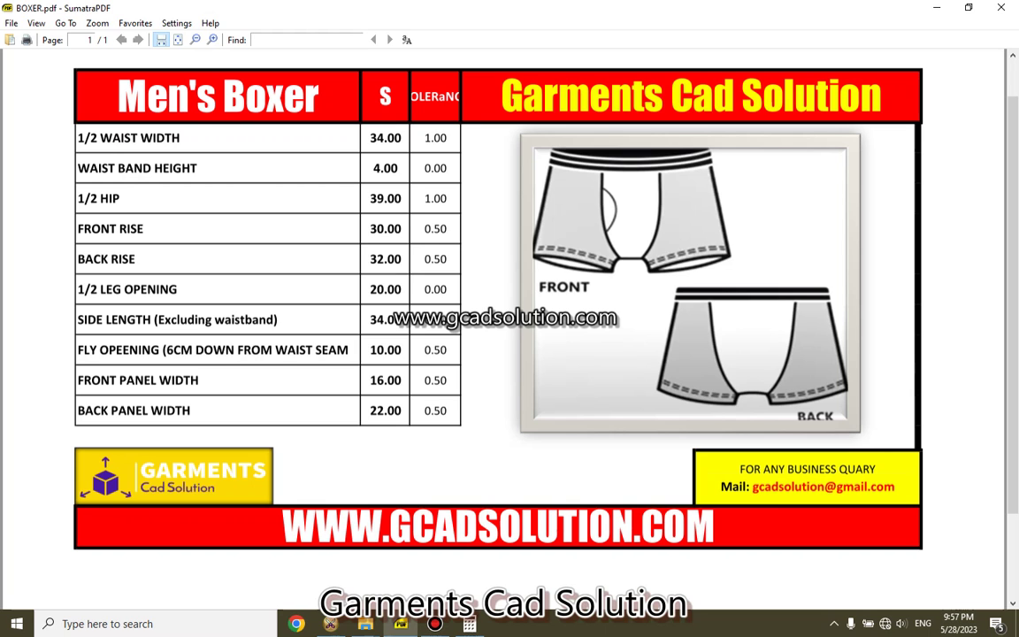
{"action": "key", "text": "alt+Tab"}
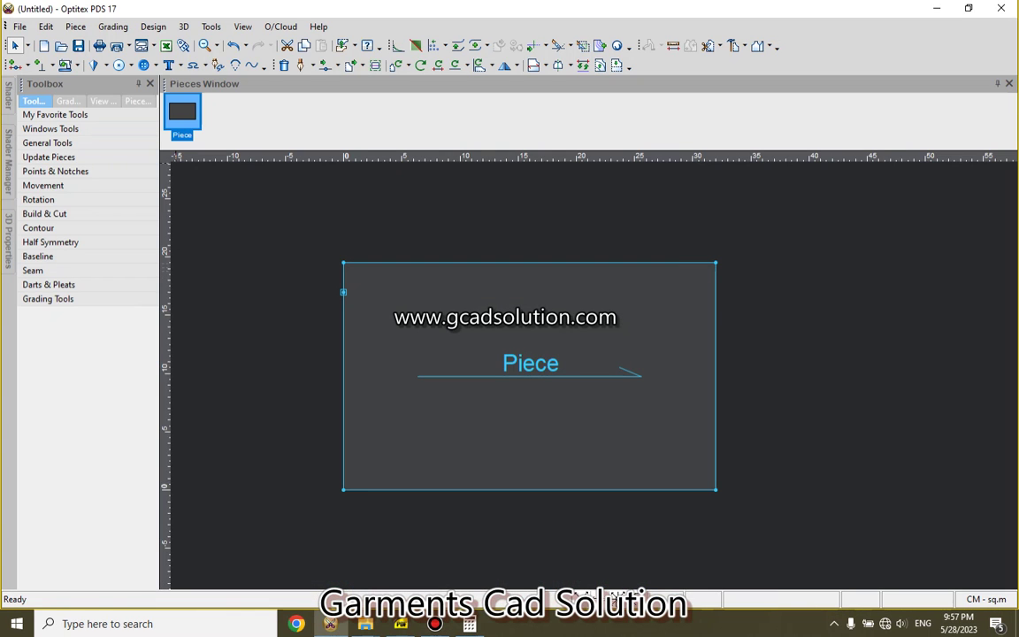
{"action": "left_click", "coordinate": [15, 65]}
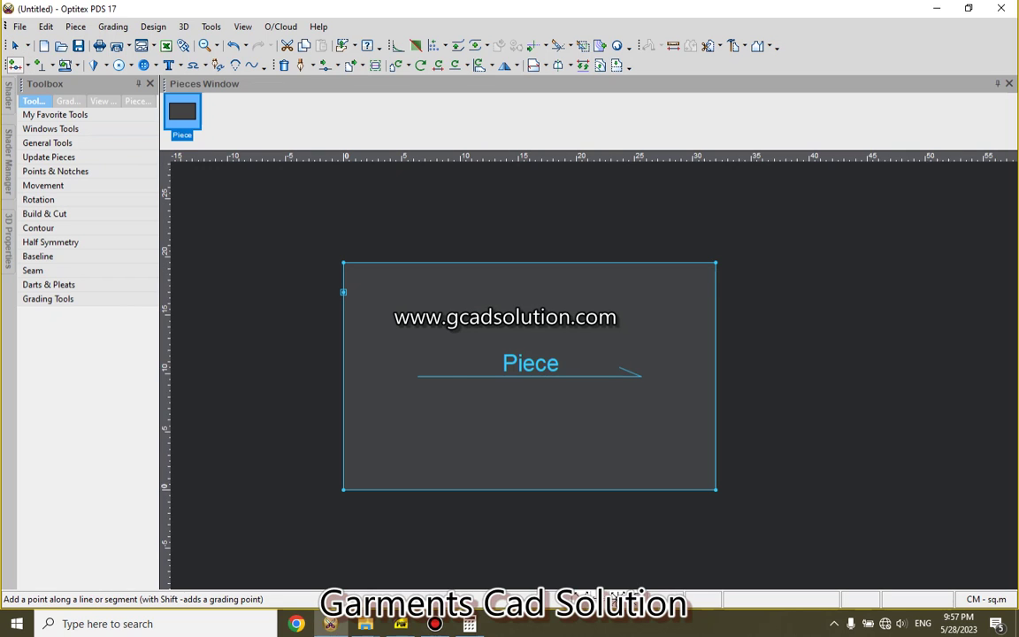
{"action": "left_click", "coordinate": [485, 262]}
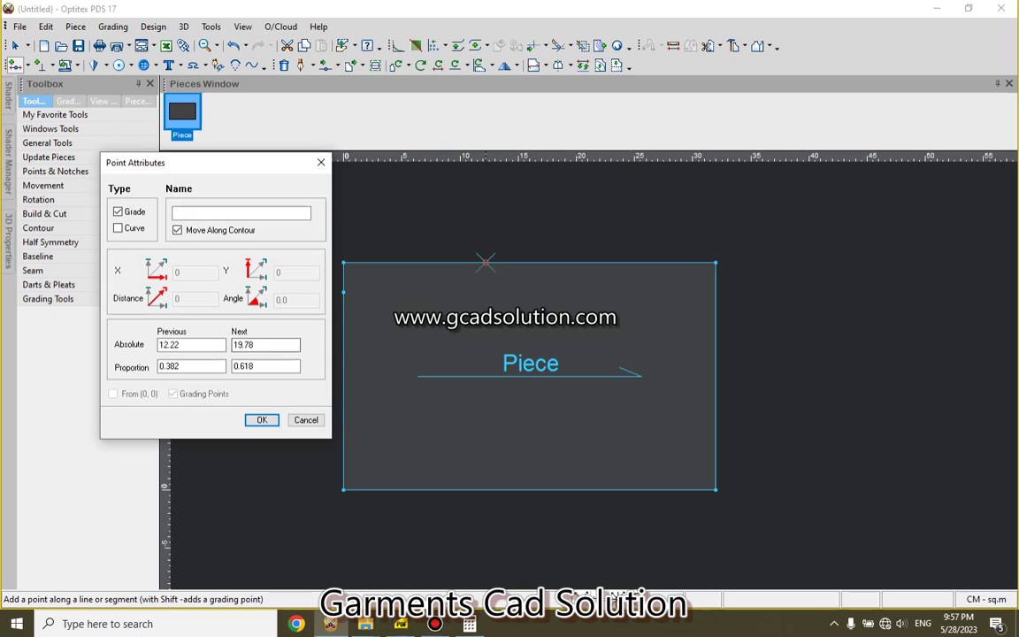
{"action": "left_click", "coordinate": [265, 365]}
{"action": "double_click", "coordinate": [243, 365]}
{"action": "type", "text": "."}
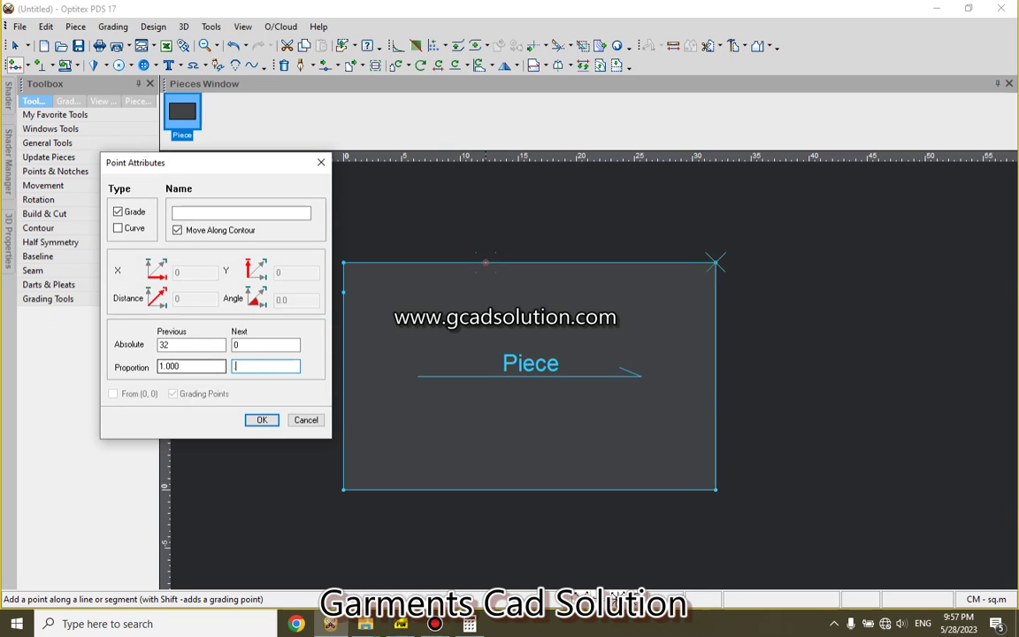
{"action": "type", "text": "5"}
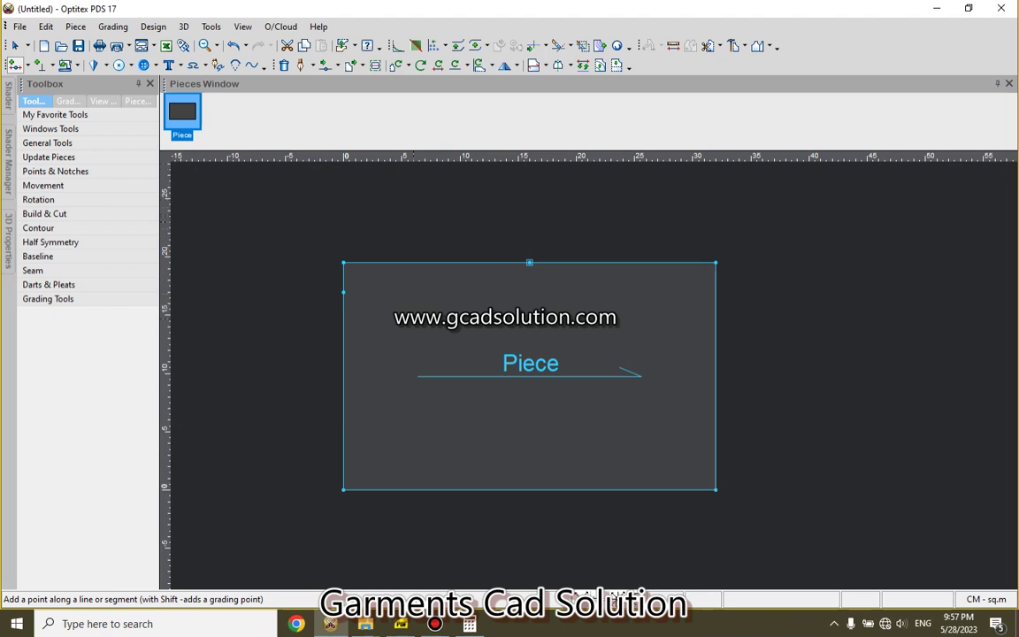
{"action": "right_click", "coordinate": [414, 222]}
{"action": "left_click", "coordinate": [442, 232]}
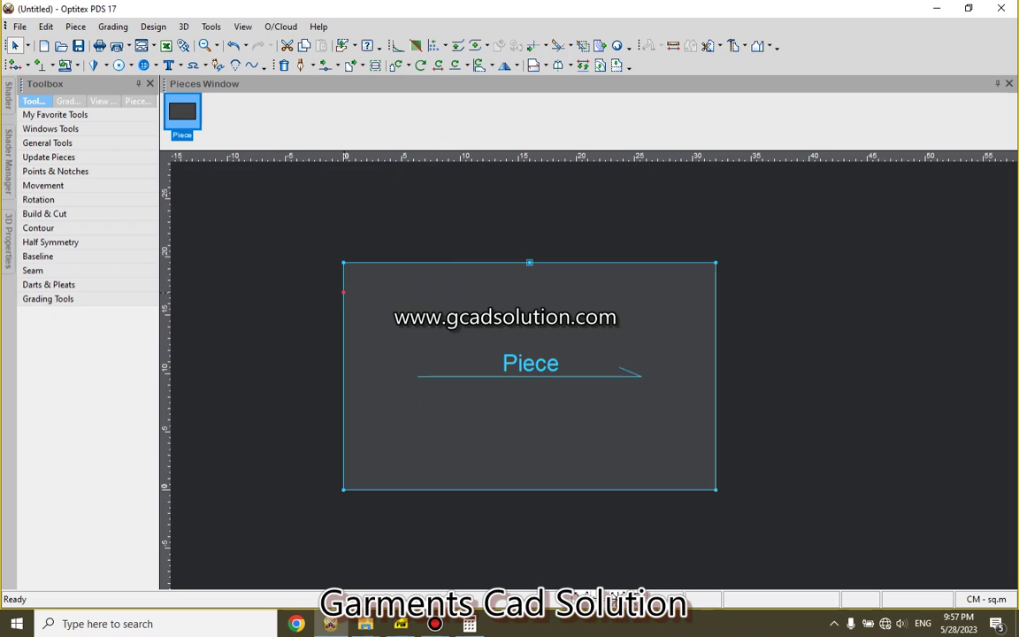
Step: Create a guideline through the left-edge point and the top-edge midpoint
{"action": "left_click", "coordinate": [343, 292]}
{"action": "left_click", "coordinate": [528, 262]}
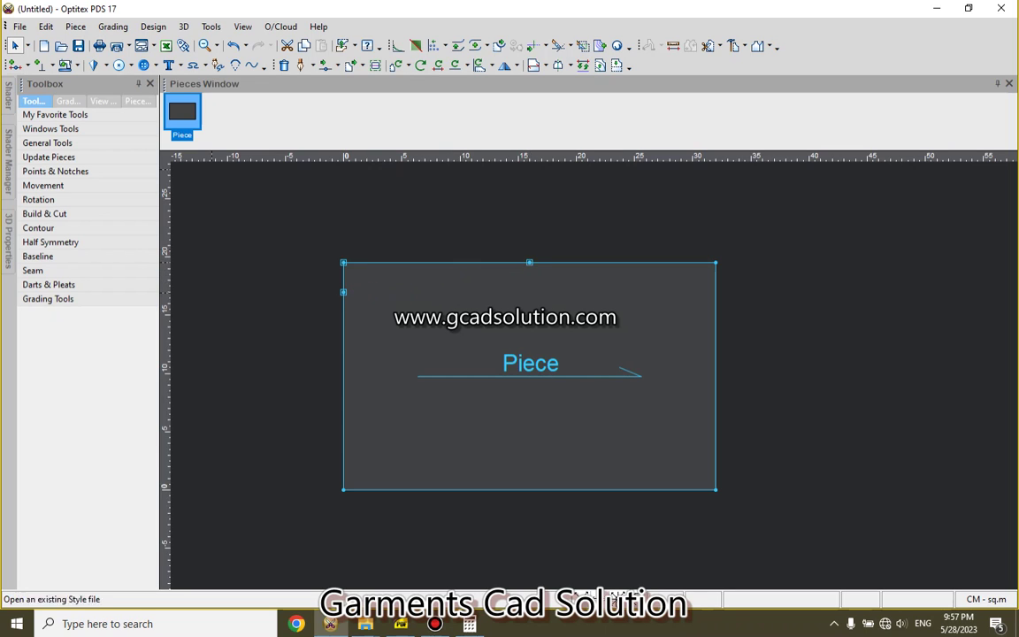
{"action": "left_click", "coordinate": [75, 26]}
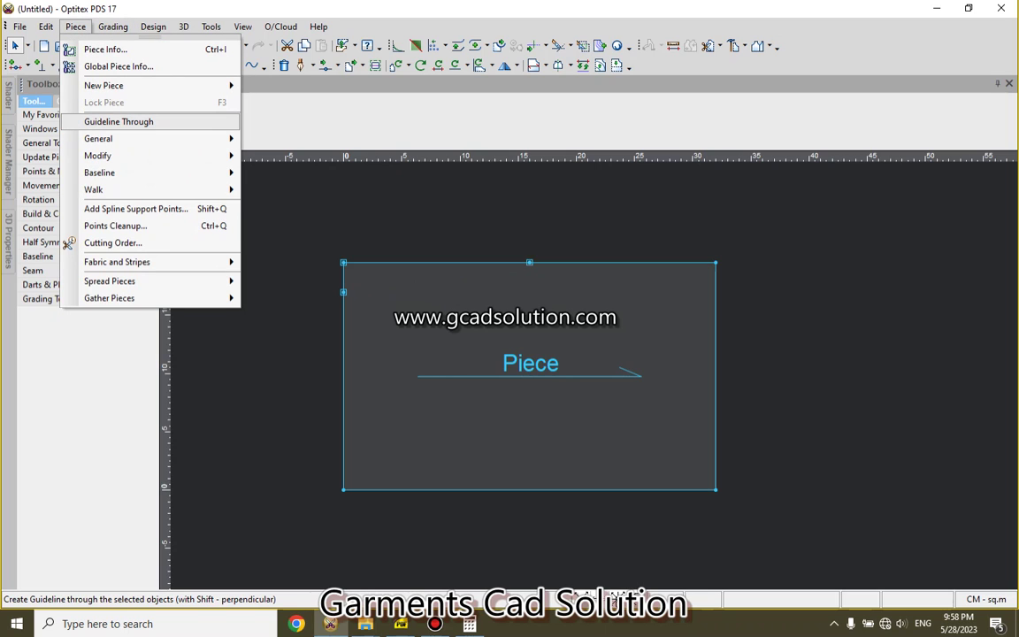
{"action": "left_click", "coordinate": [118, 121]}
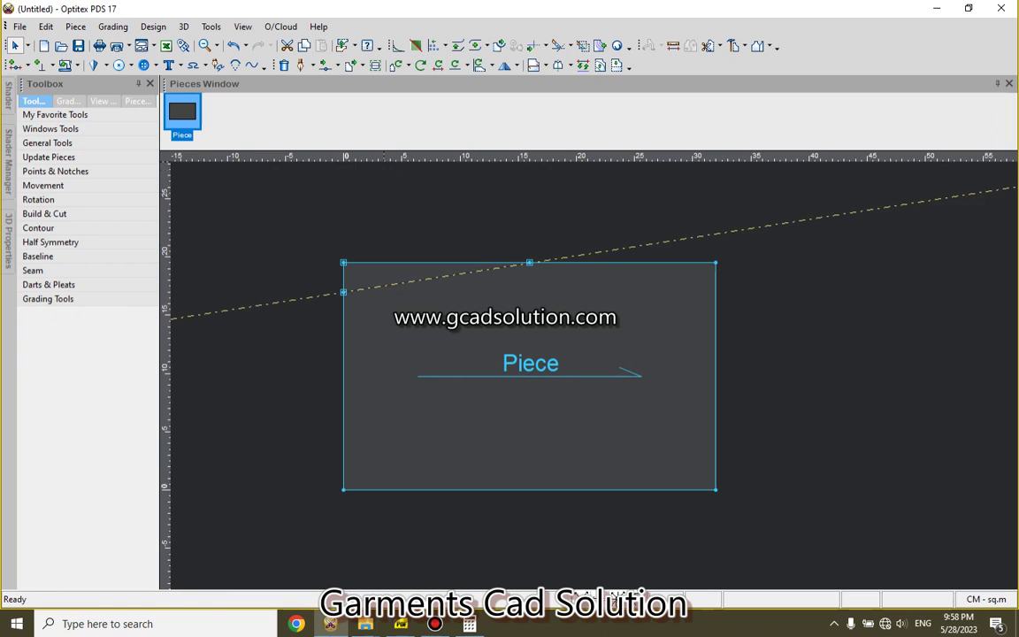
Step: Draw a 34 cm line along the guideline from the left-edge point
{"action": "left_click", "coordinate": [301, 66]}
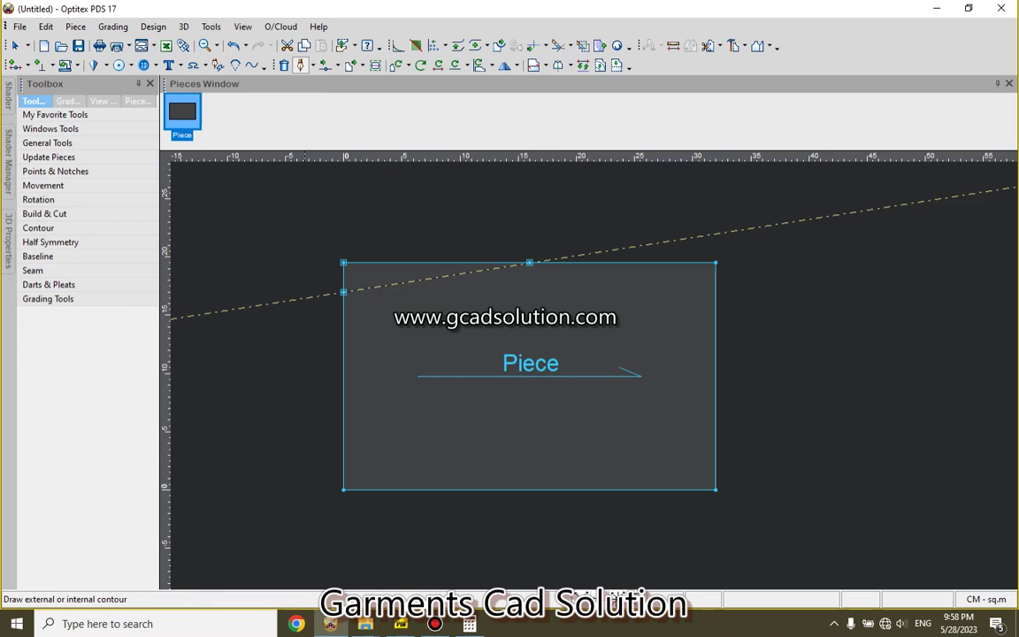
{"action": "left_click", "coordinate": [343, 292]}
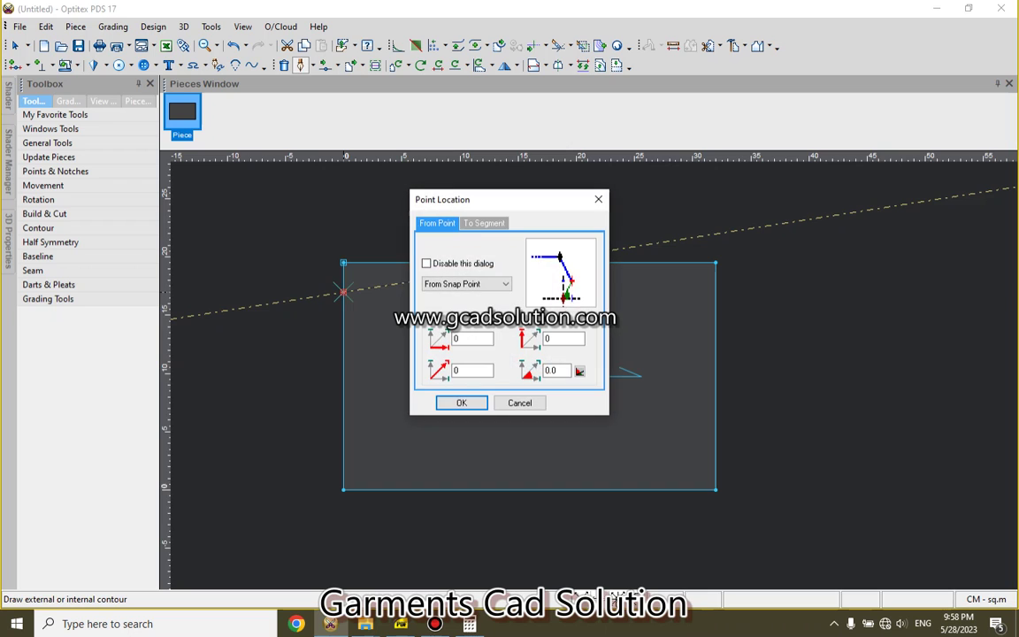
{"action": "key", "text": "Return"}
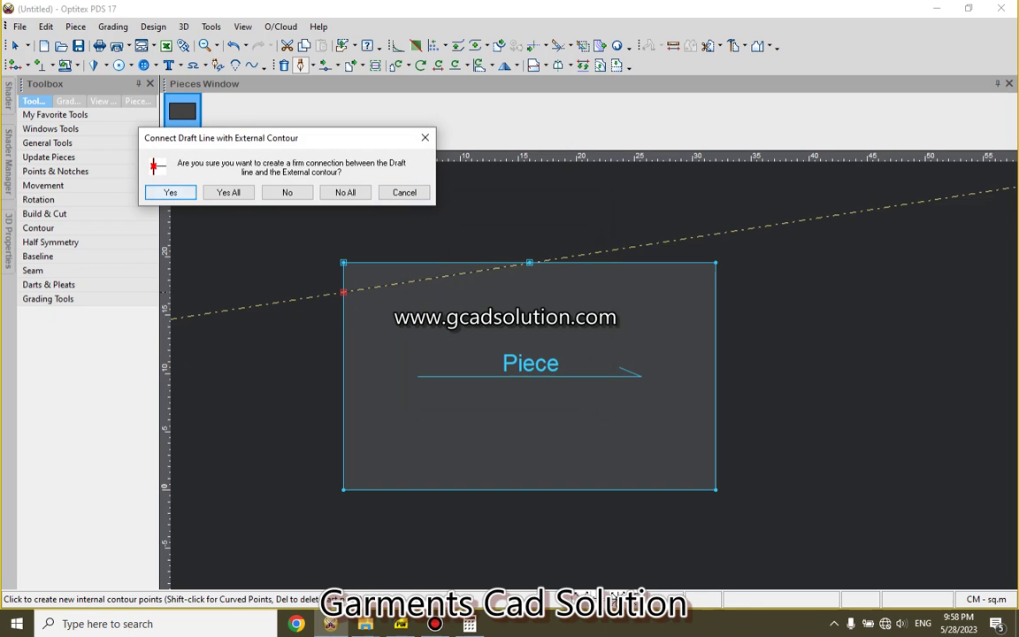
{"action": "key", "text": "Return"}
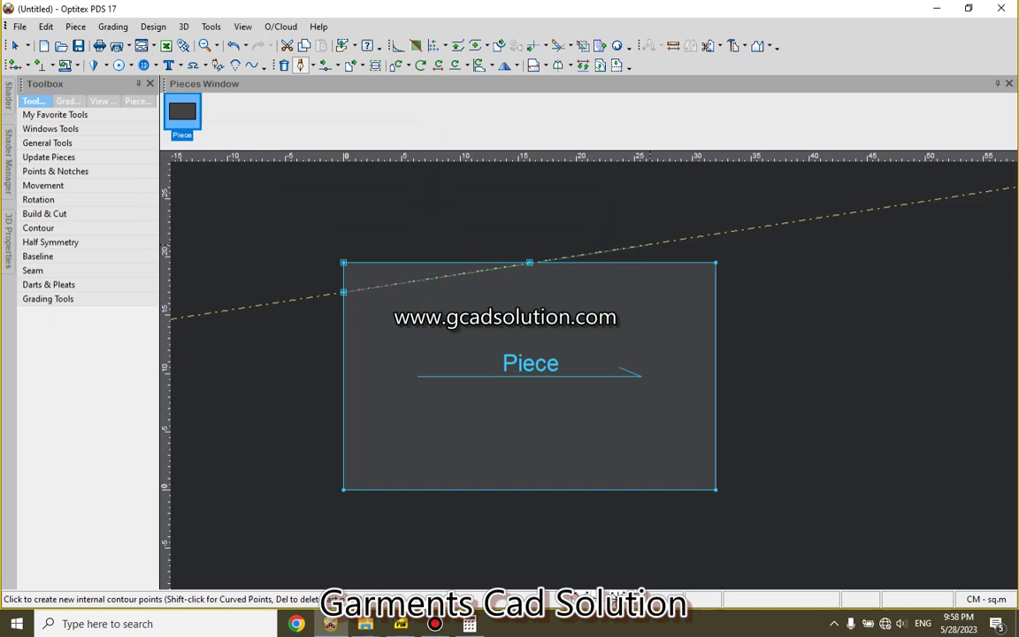
{"action": "left_click", "coordinate": [650, 243]}
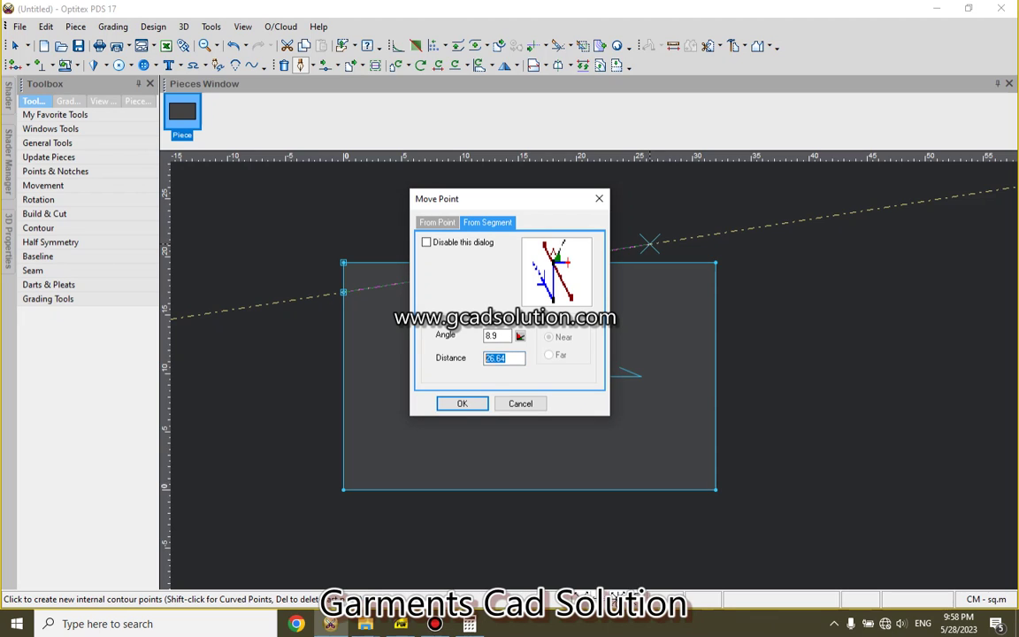
{"action": "type", "text": "3"}
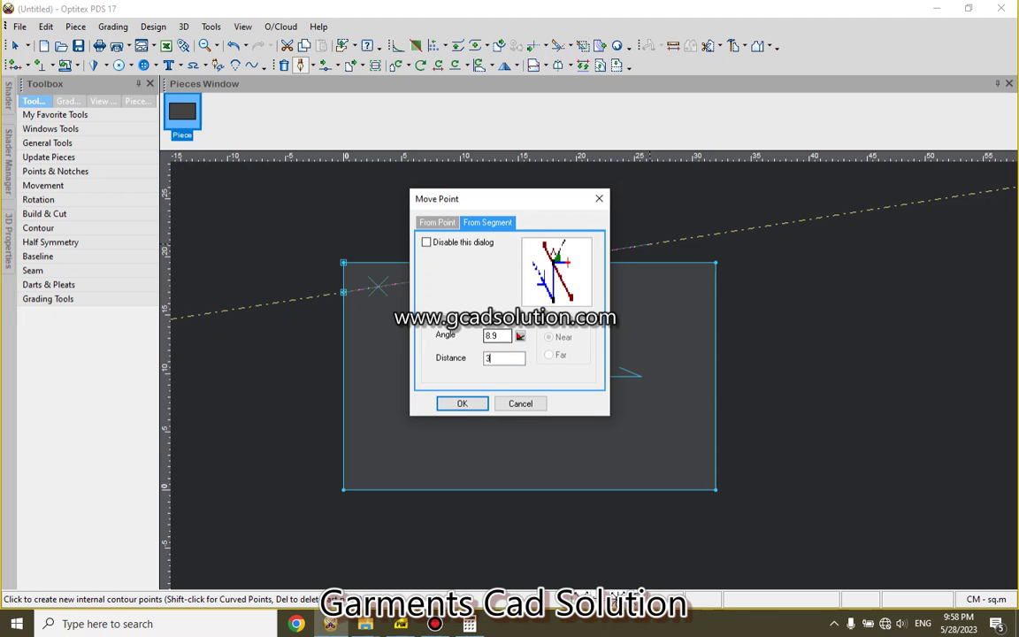
{"action": "type", "text": "4"}
{"action": "key", "text": "Return"}
{"action": "right_click", "coordinate": [769, 255]}
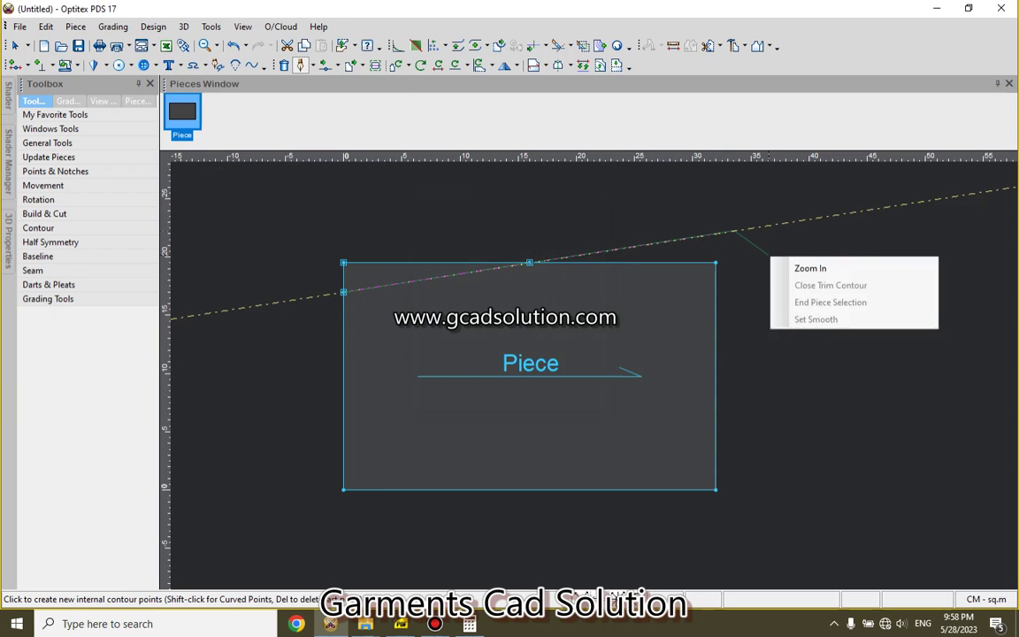
{"action": "left_click", "coordinate": [815, 315]}
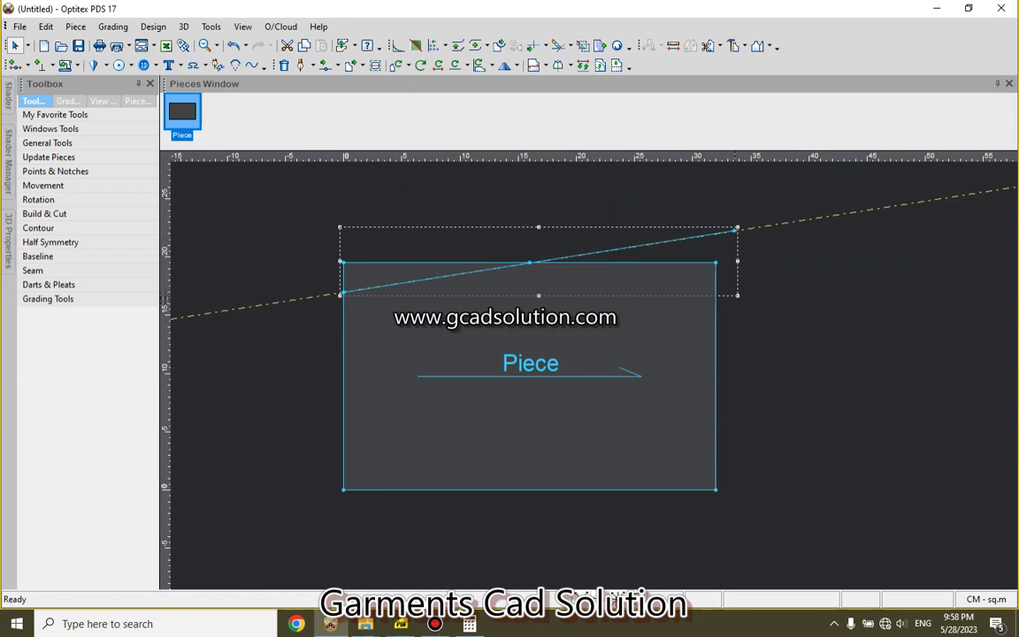
{"action": "key", "text": "Escape"}
{"action": "left_click", "coordinate": [401, 624]}
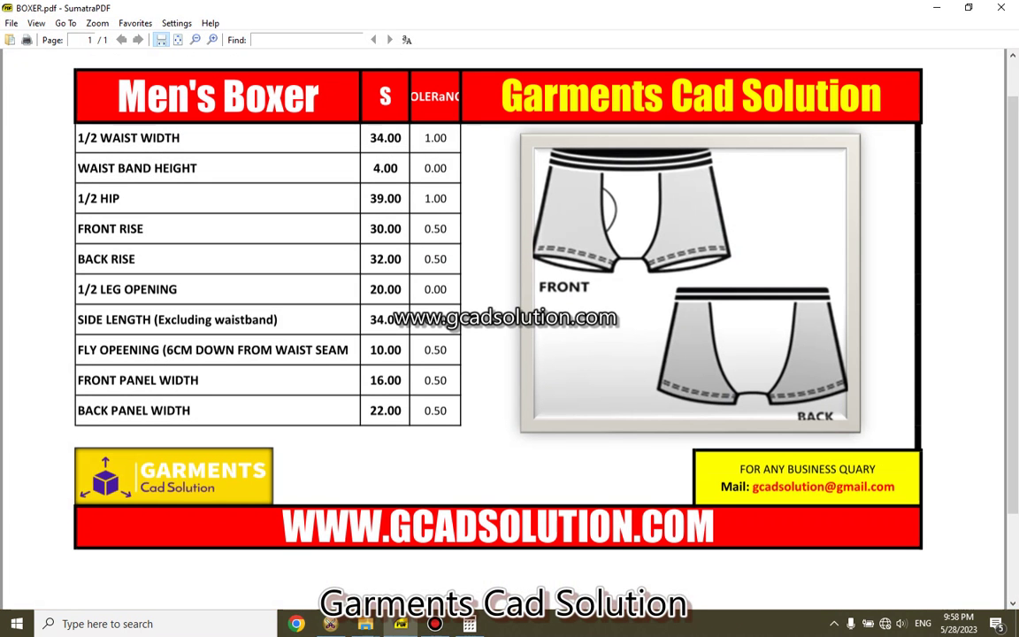
{"action": "left_click_drag", "start_coordinate": [171, 289], "coordinate": [178, 290]}
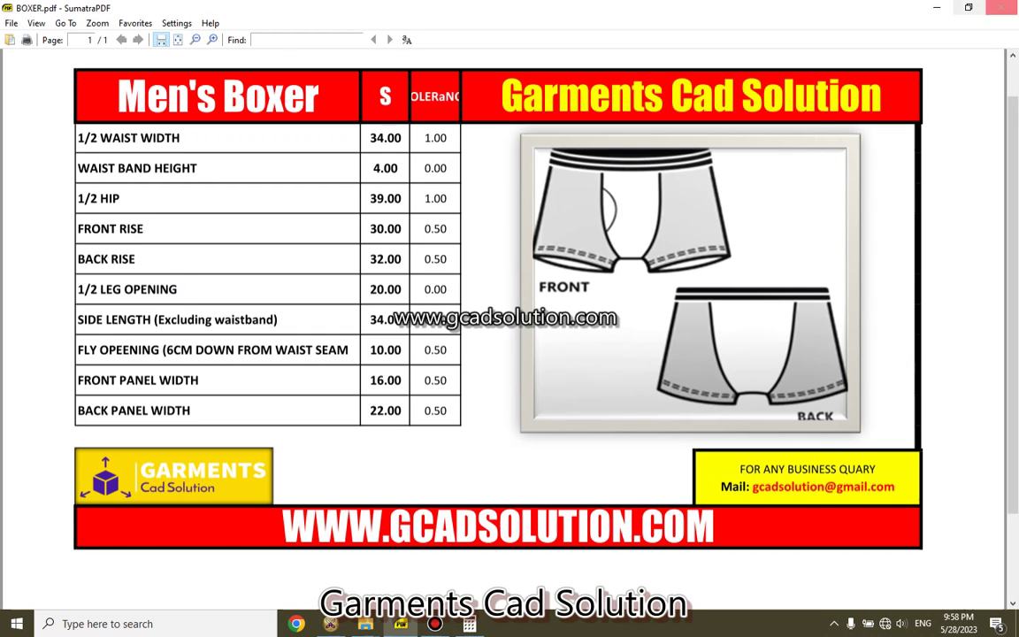
{"action": "key", "text": "alt+Tab"}
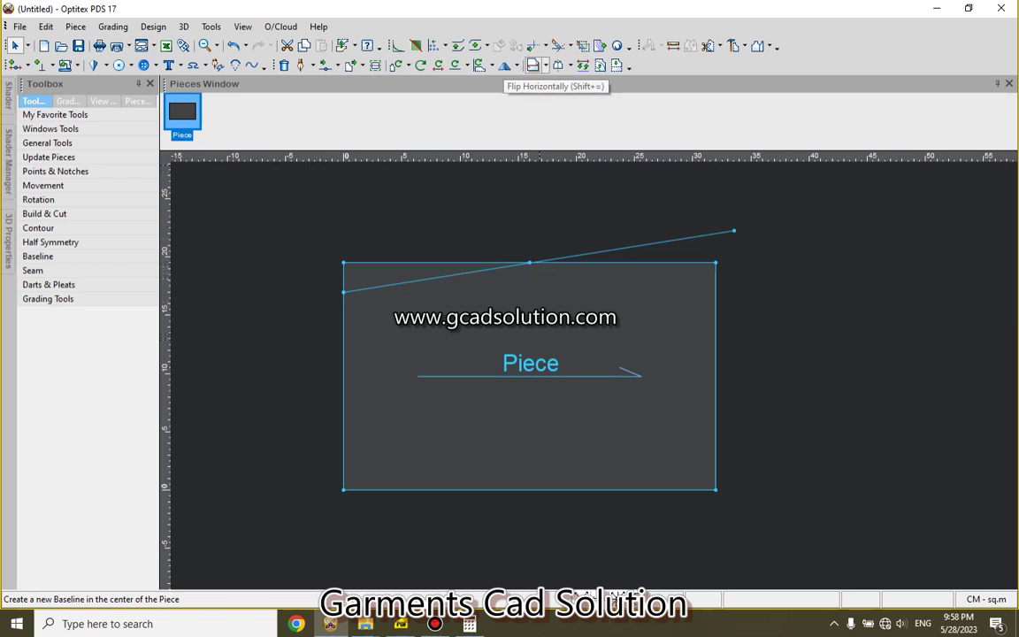
Step: Set the baseline along the 34 cm line and rotate the piece so it's horizontal
{"action": "left_click", "coordinate": [541, 65]}
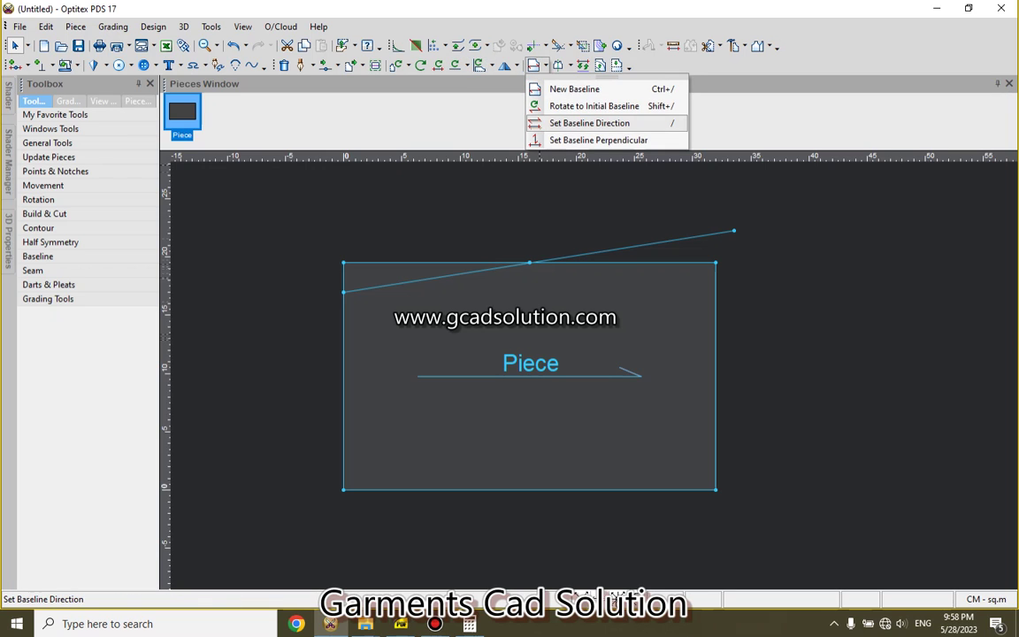
{"action": "left_click", "coordinate": [589, 123]}
{"action": "left_click", "coordinate": [344, 292]}
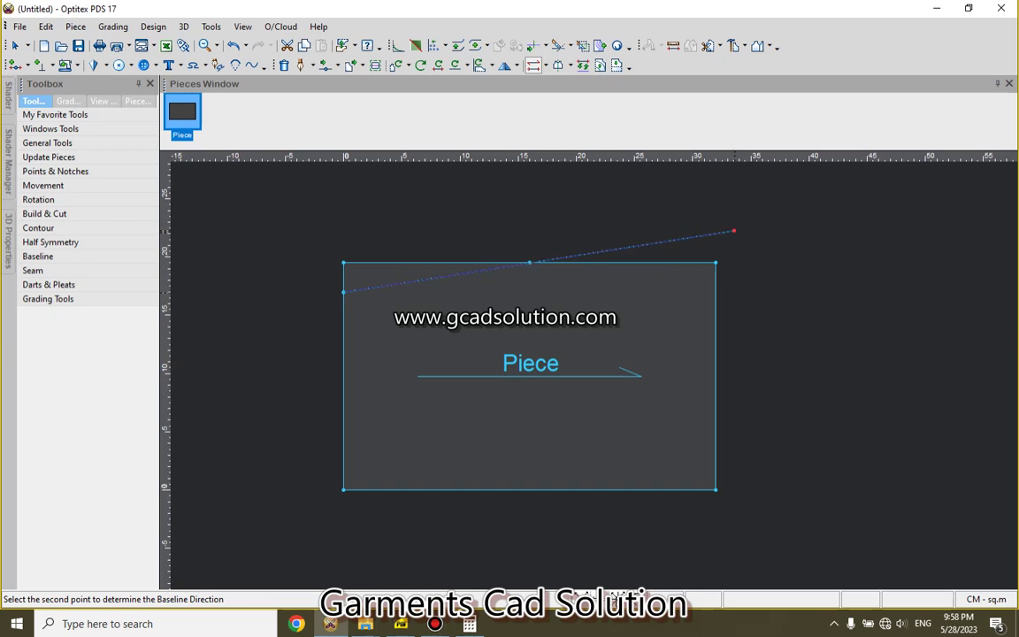
{"action": "left_click", "coordinate": [733, 231]}
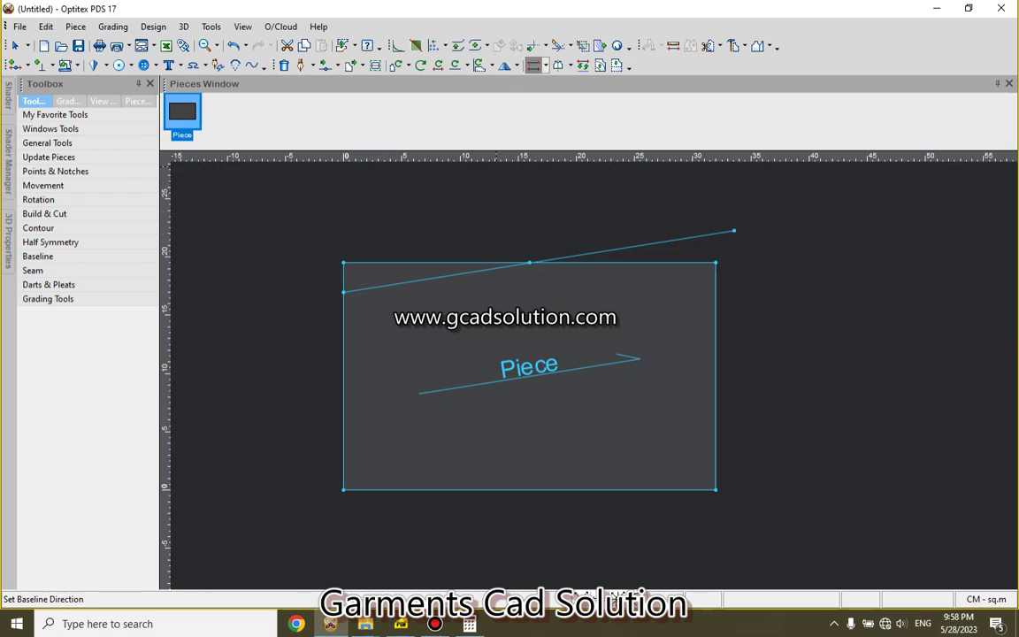
{"action": "left_click", "coordinate": [545, 65]}
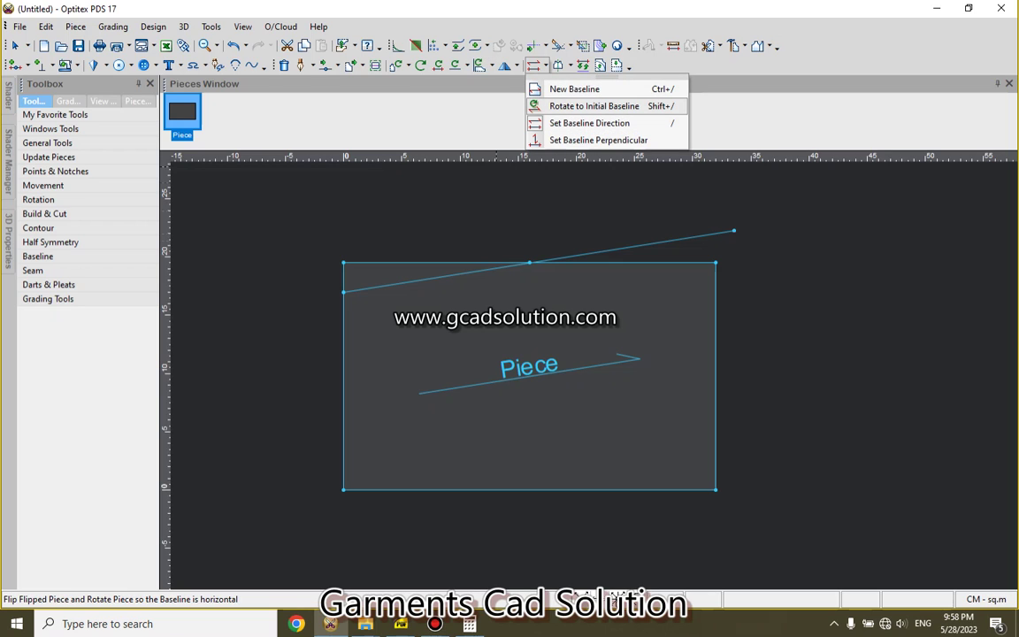
{"action": "left_click", "coordinate": [593, 106]}
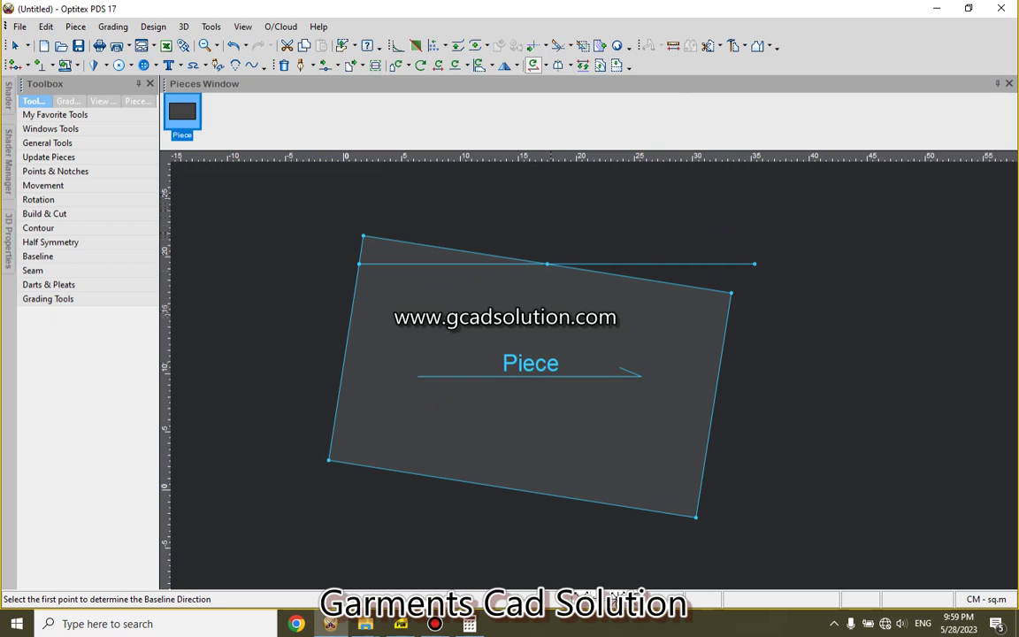
Step: Add a guideline 20 cm below the drafted line
{"action": "right_click", "coordinate": [550, 195]}
{"action": "left_click", "coordinate": [580, 204]}
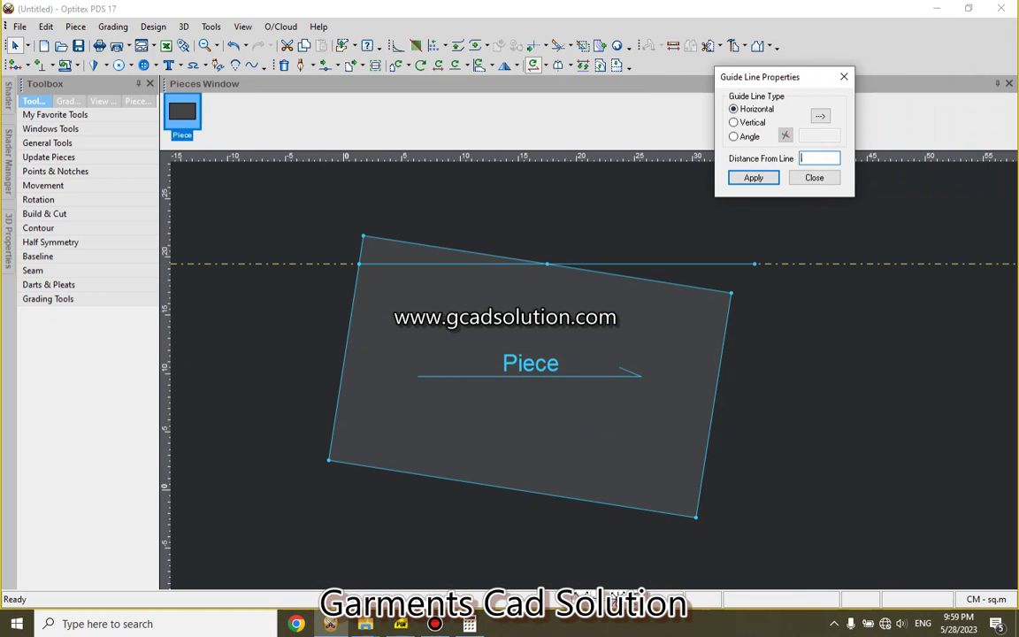
{"action": "type", "text": "20"}
{"action": "key", "text": "Return"}
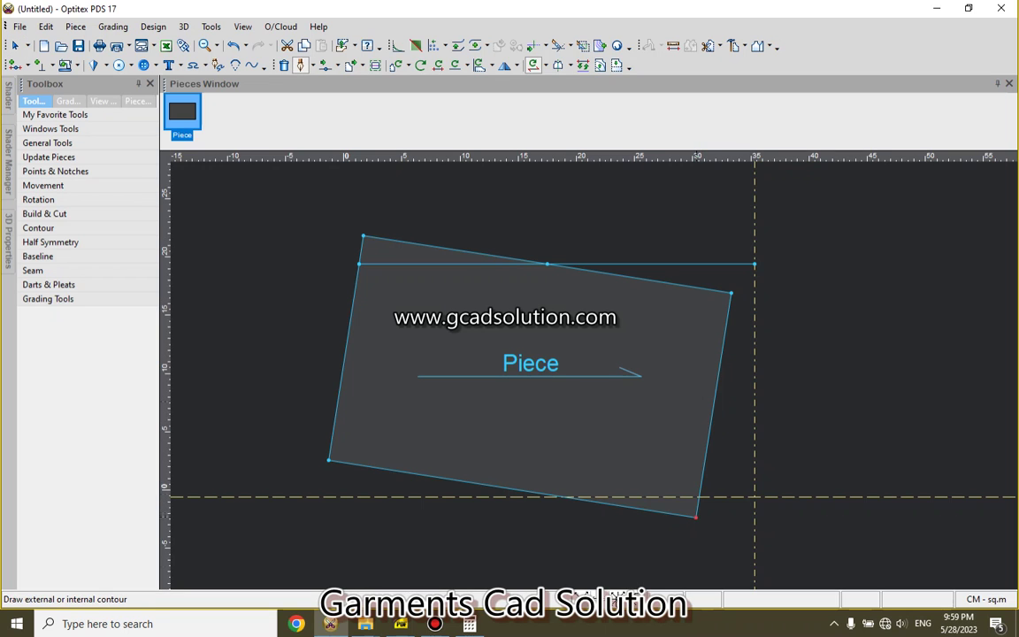
Step: Draw the internal side line from the line's end down to the guidelines' crossing
{"action": "key", "text": "Return"}
{"action": "key", "text": "Return"}
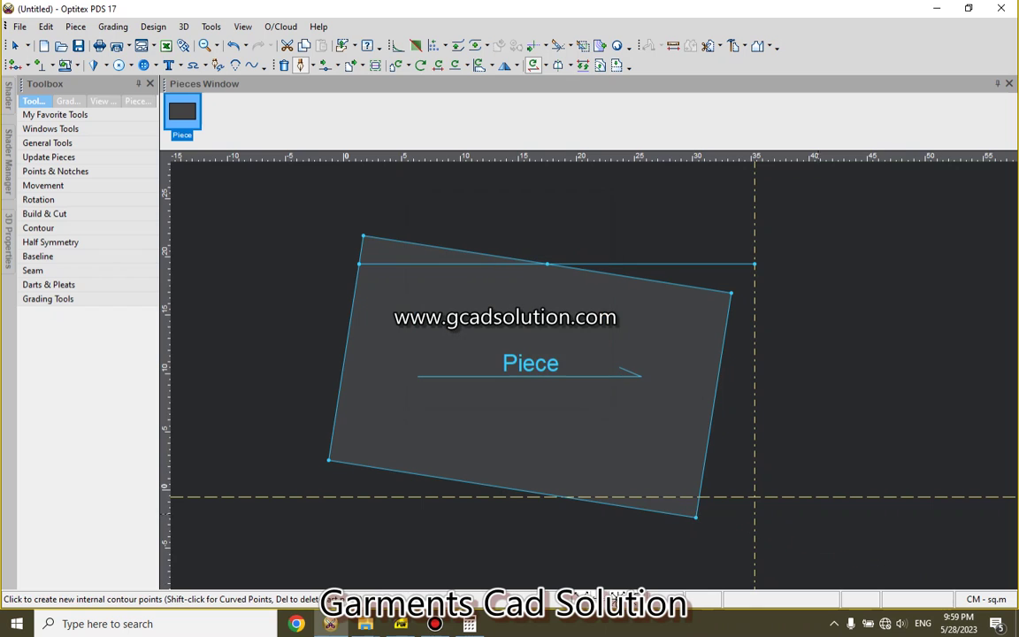
{"action": "left_click", "coordinate": [753, 497]}
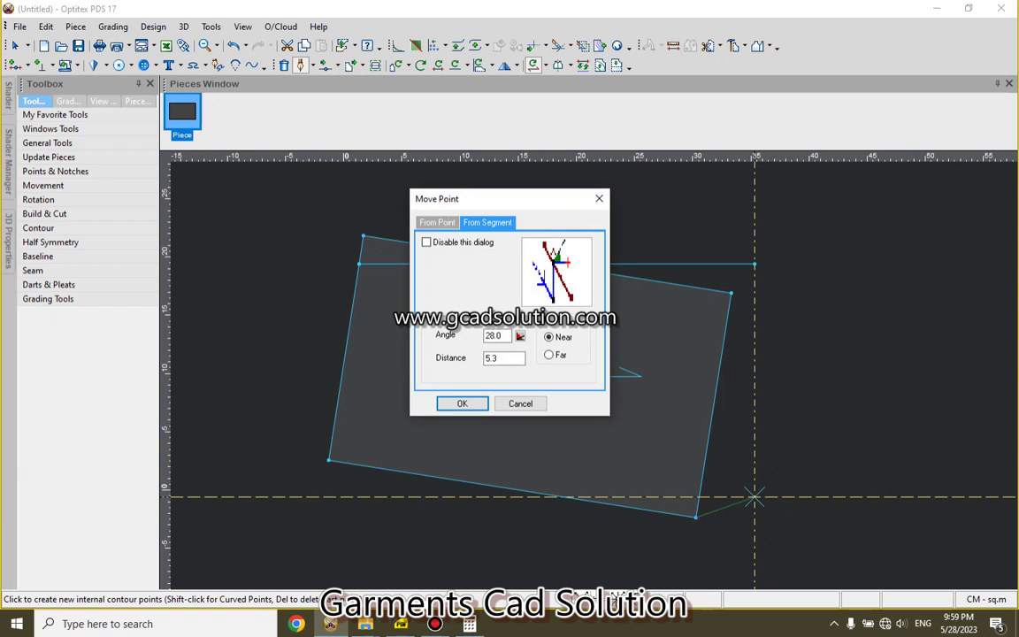
{"action": "key", "text": "Return"}
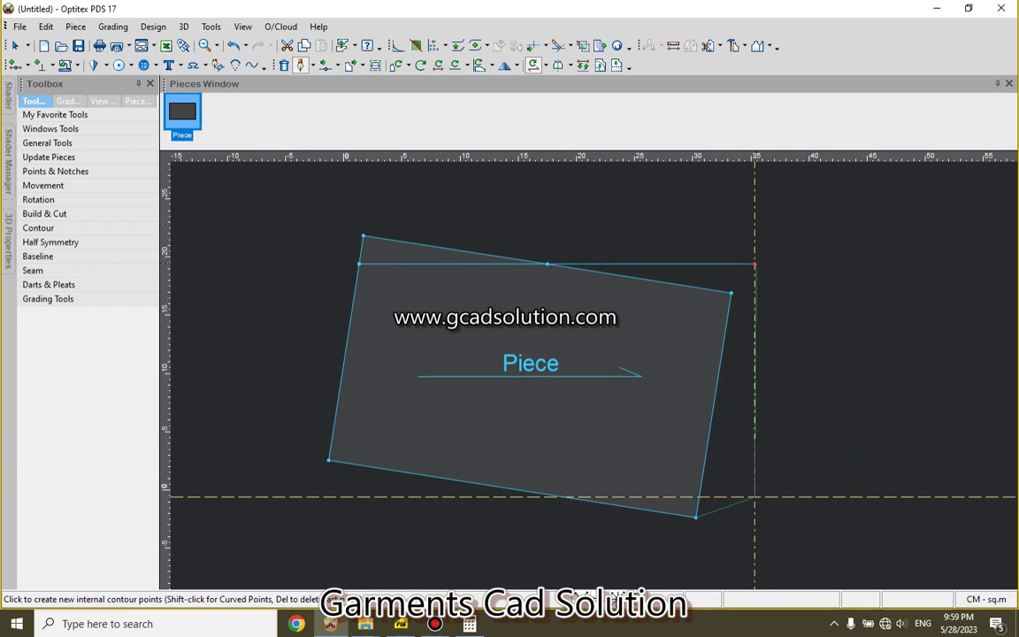
{"action": "left_click", "coordinate": [754, 497]}
{"action": "key", "text": "Return"}
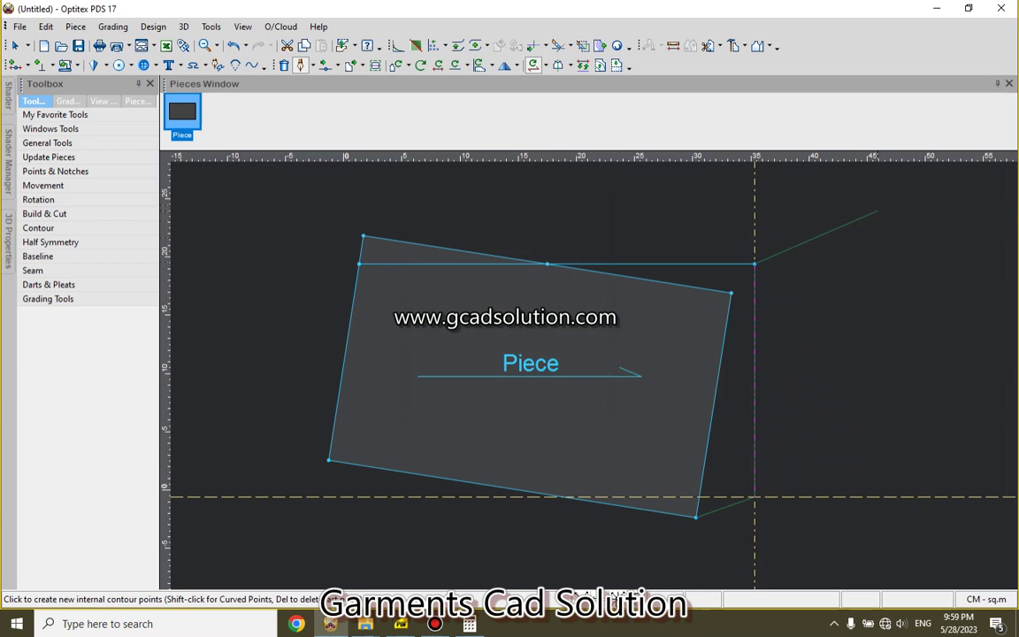
{"action": "right_click", "coordinate": [876, 211]}
{"action": "left_click", "coordinate": [894, 279]}
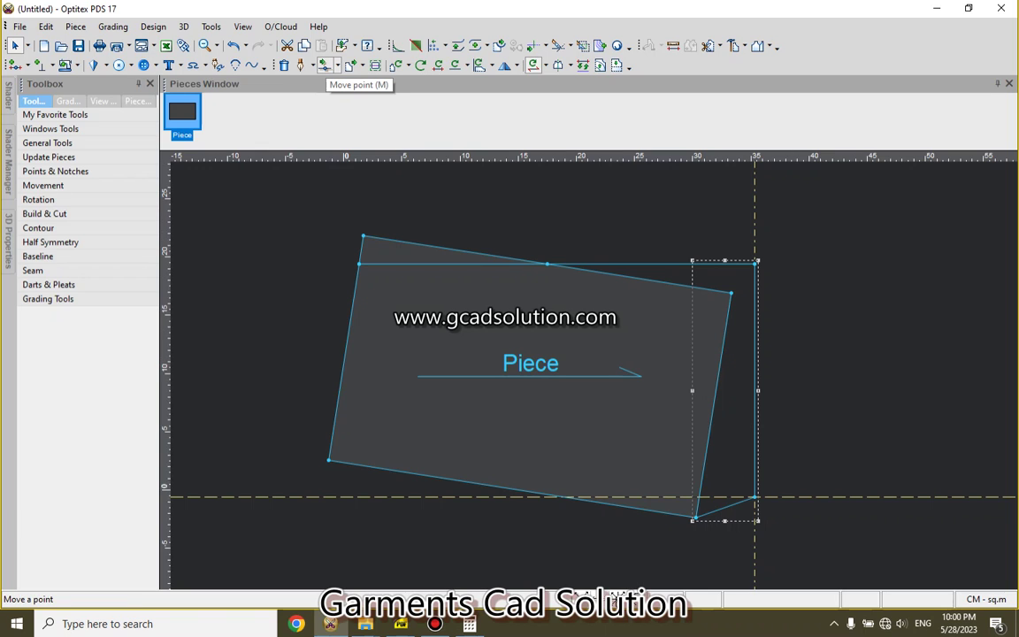
Step: Move the outline's lower corner point by an exact offset to curve it
{"action": "left_click", "coordinate": [326, 65]}
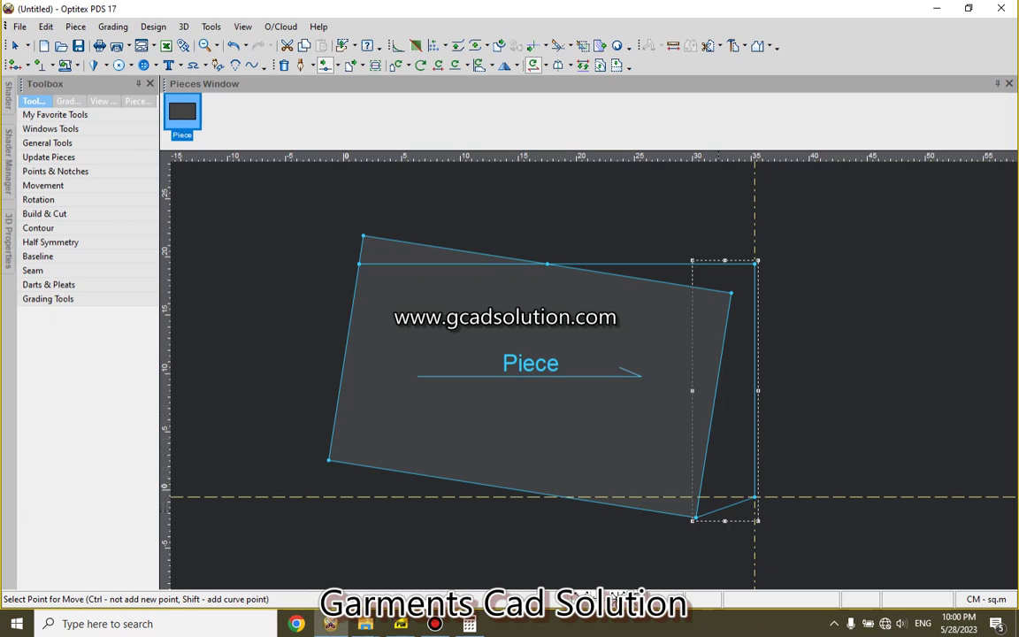
{"action": "left_click", "coordinate": [696, 515]}
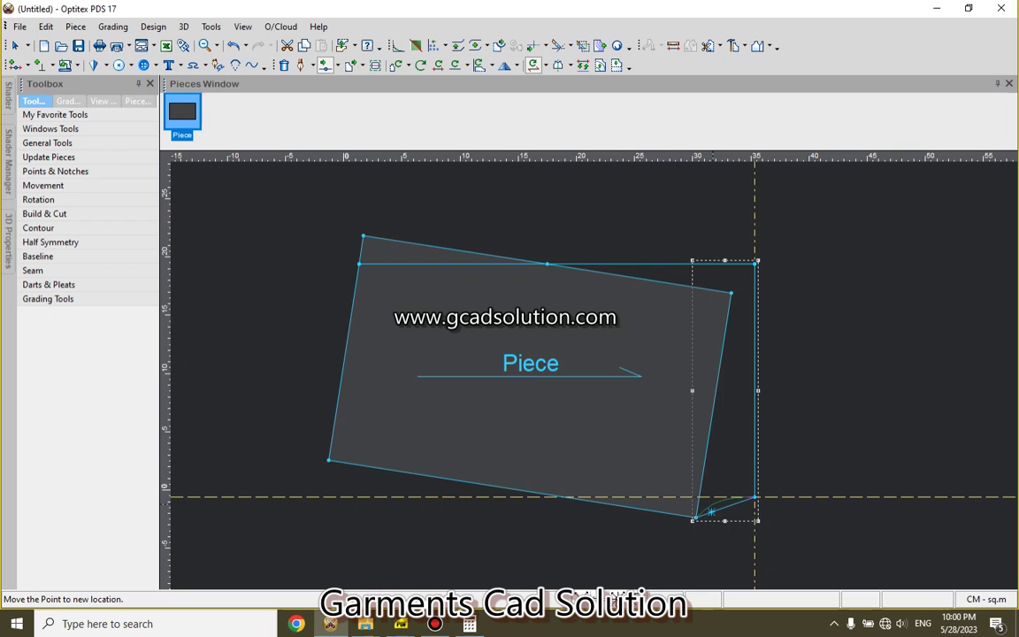
{"action": "key", "text": "Return"}
{"action": "key", "text": "Return"}
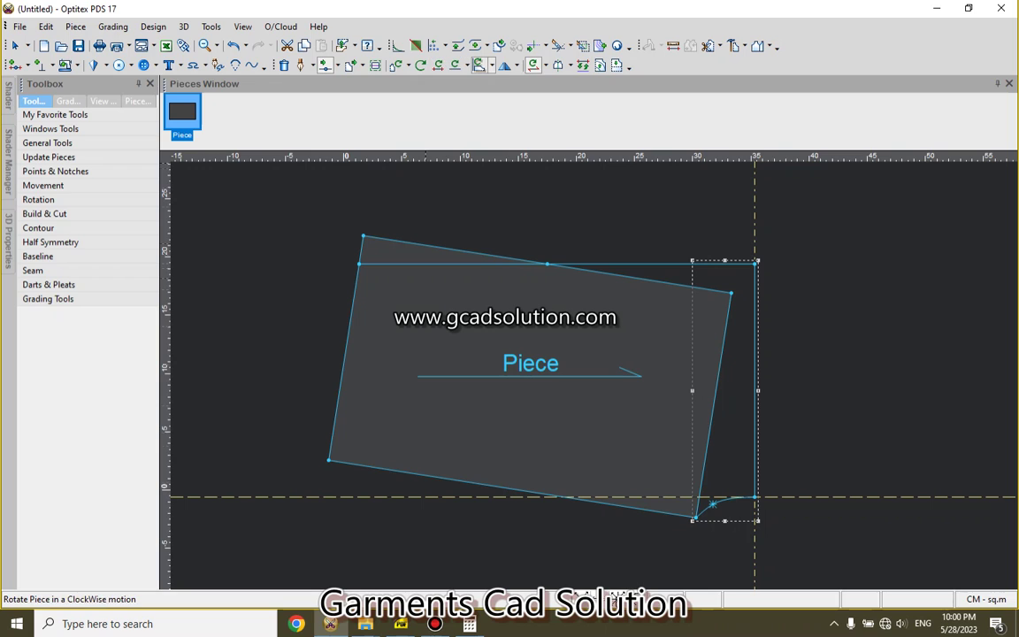
{"action": "left_click", "coordinate": [545, 66]}
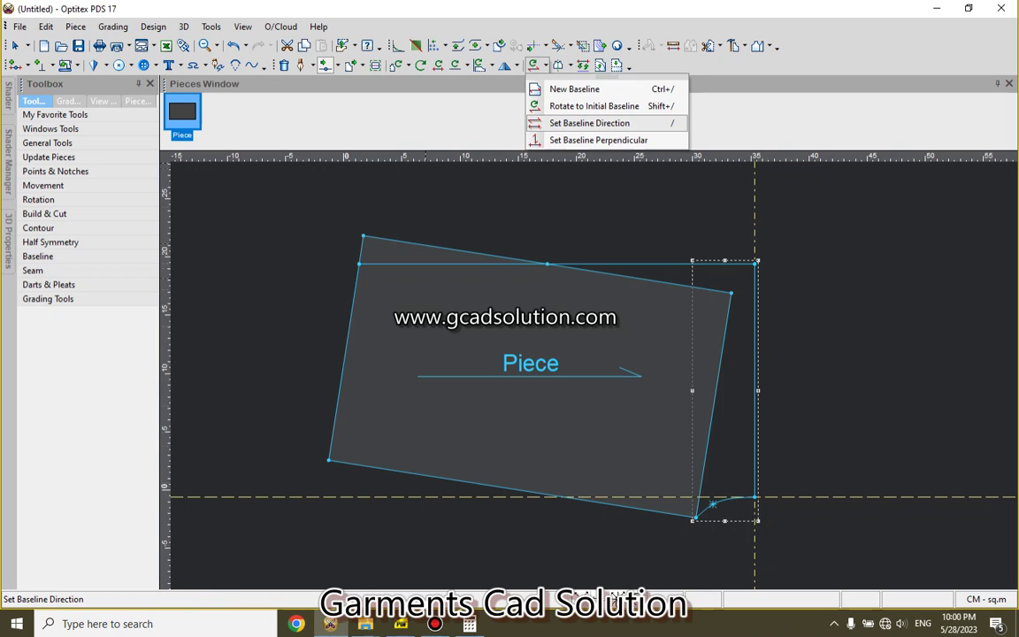
Step: Set the baseline along the top edge and rotate the piece level
{"action": "left_click", "coordinate": [589, 123]}
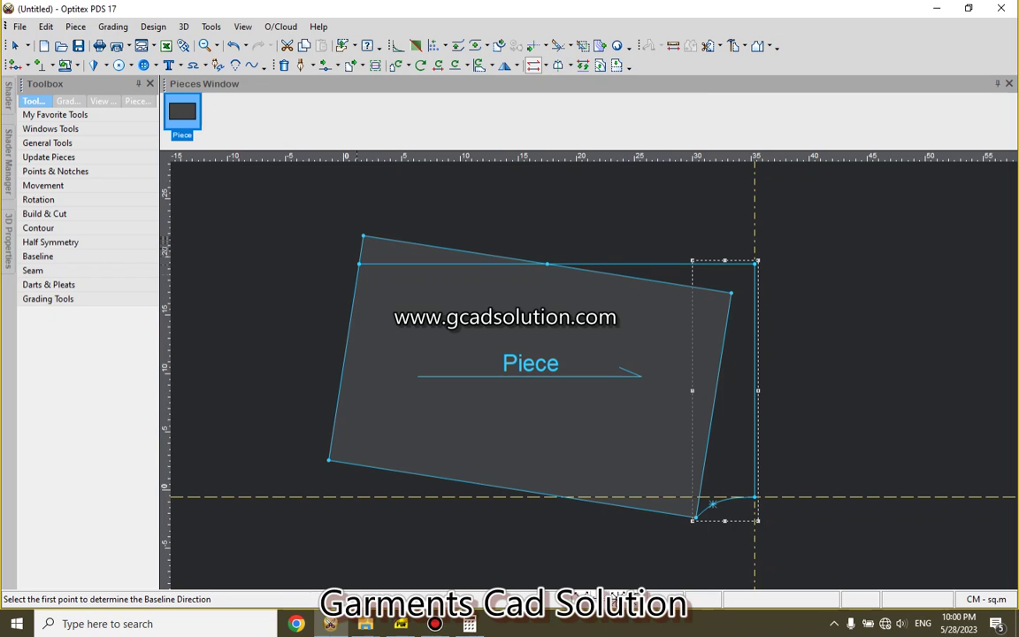
{"action": "left_click", "coordinate": [363, 237]}
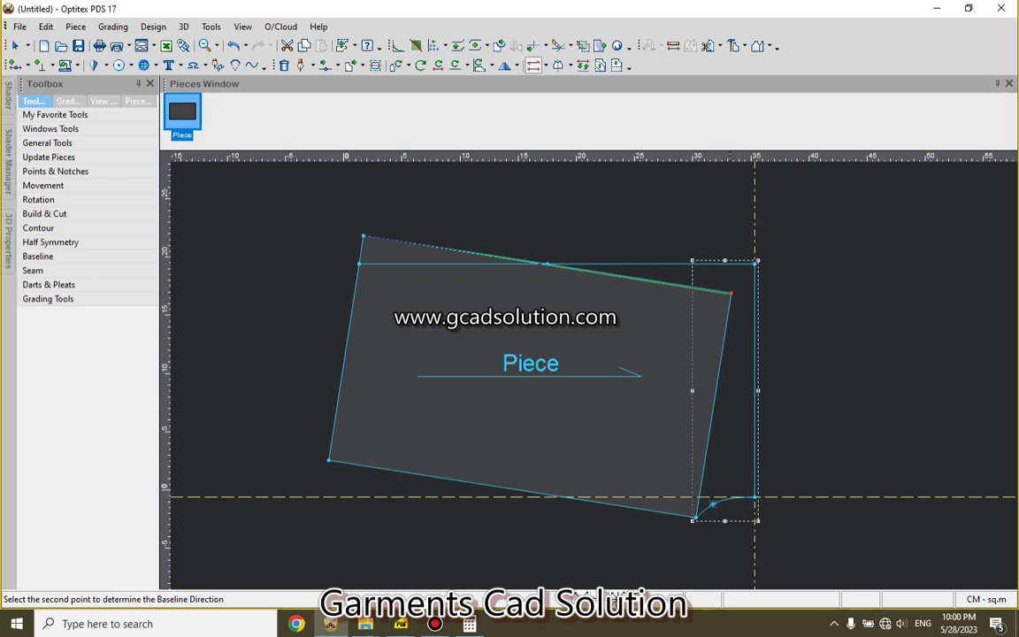
{"action": "left_click", "coordinate": [731, 292]}
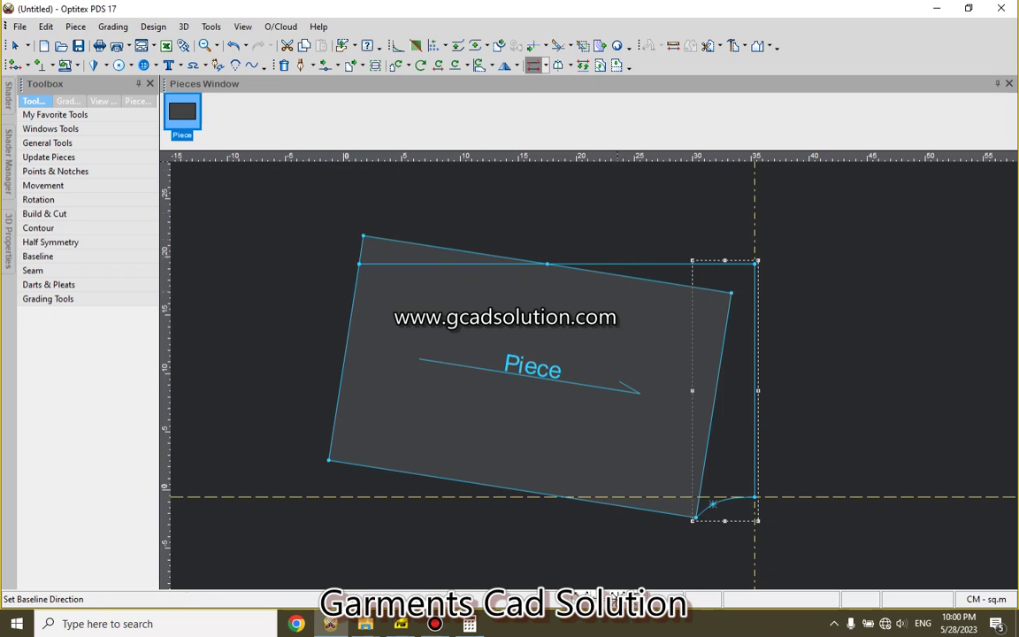
{"action": "left_click", "coordinate": [546, 65]}
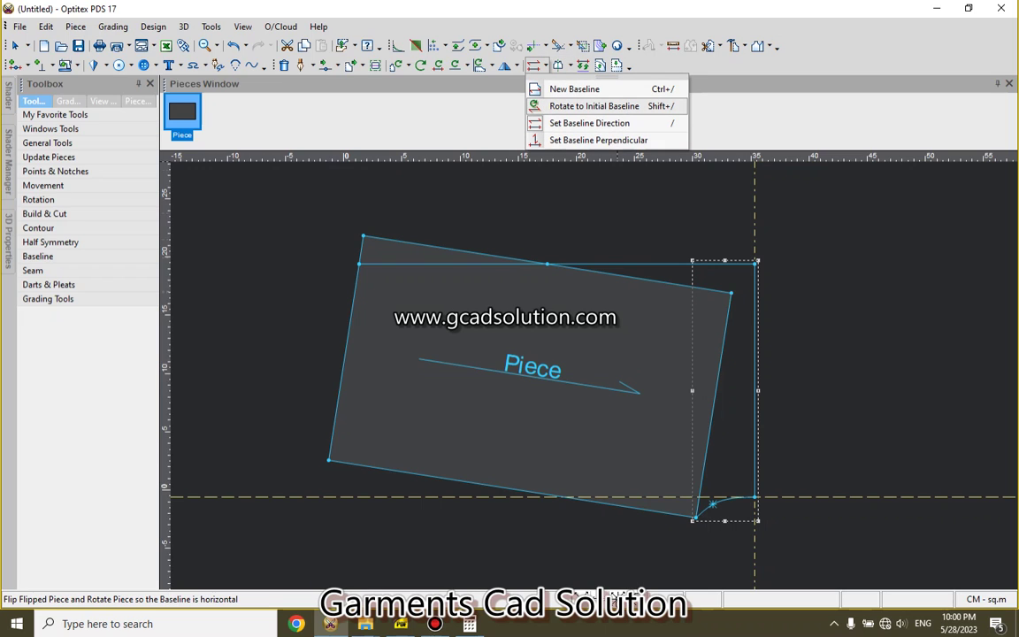
{"action": "left_click", "coordinate": [592, 105]}
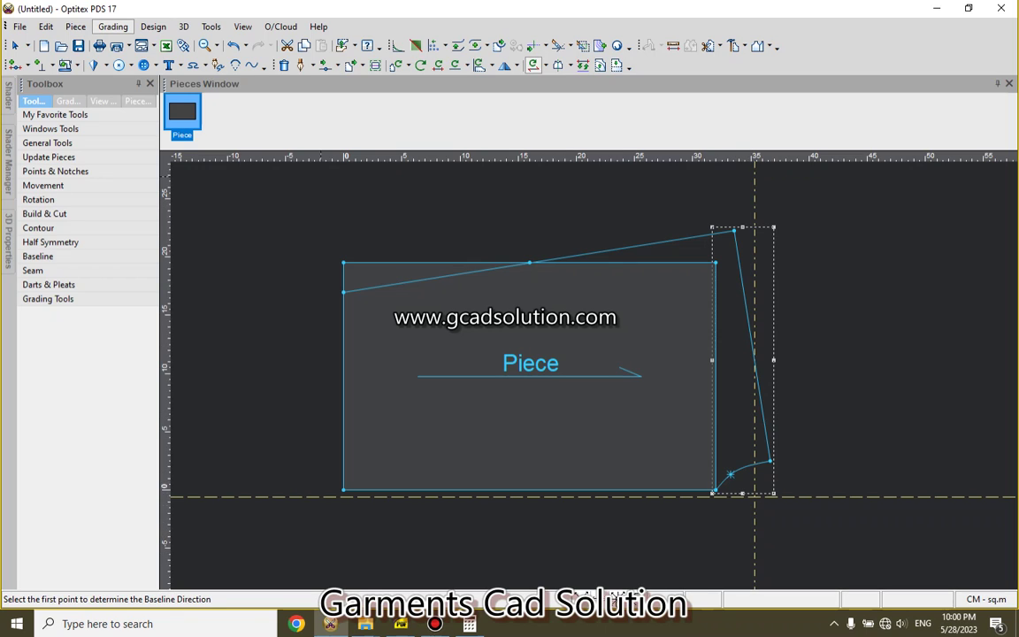
Step: Delete all the dashed guide lines from the view
{"action": "left_click", "coordinate": [75, 27]}
{"action": "left_click", "coordinate": [75, 27]}
{"action": "left_click", "coordinate": [243, 27]}
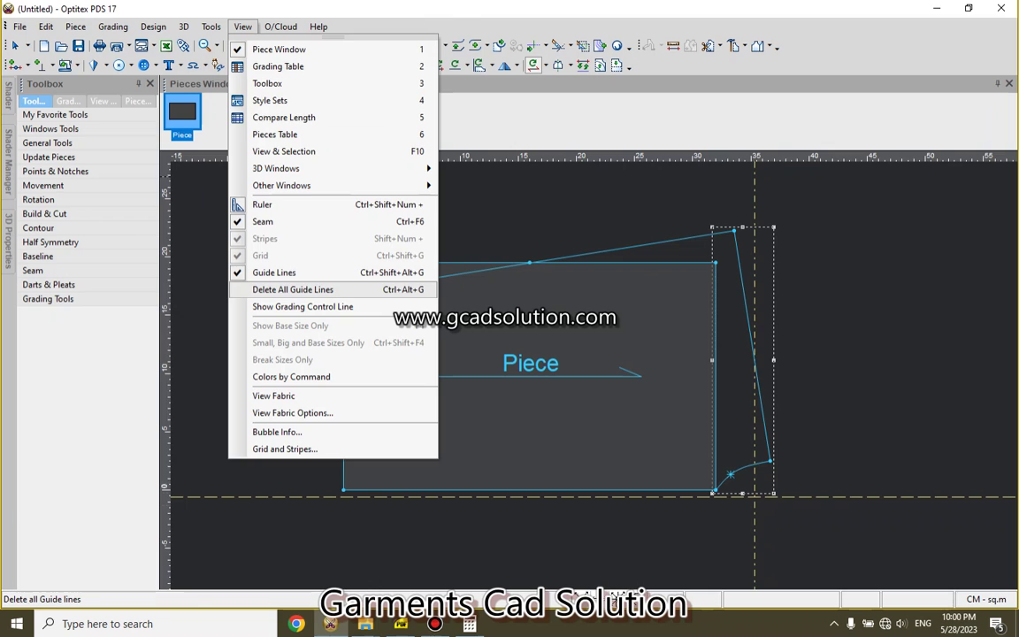
{"action": "left_click", "coordinate": [292, 289]}
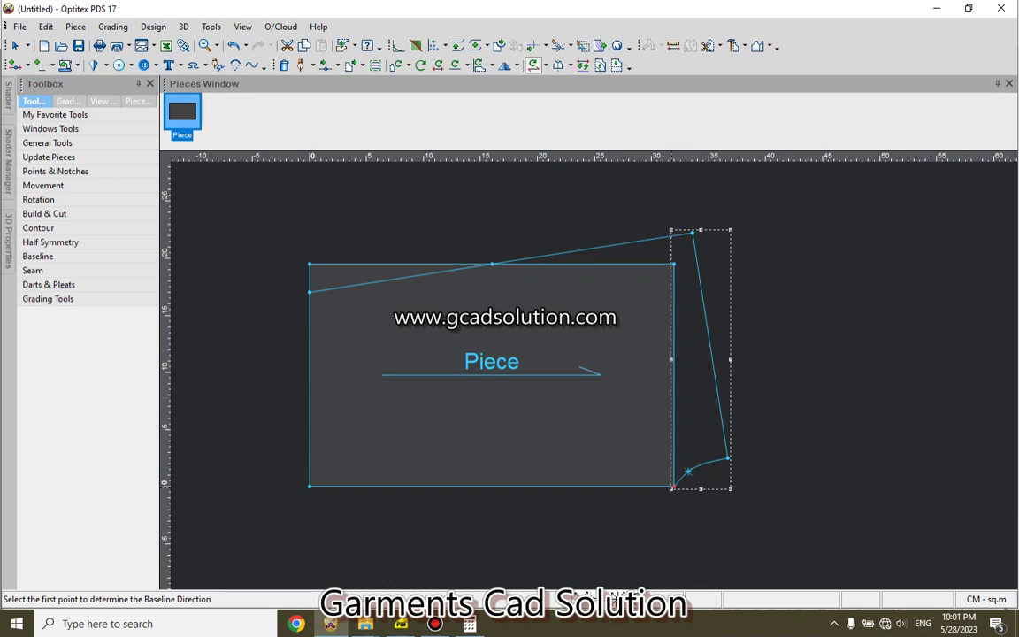
Step: Add a grade point on the piece's bottom edge with Absolute Previous set to 30
{"action": "left_click", "coordinate": [630, 486]}
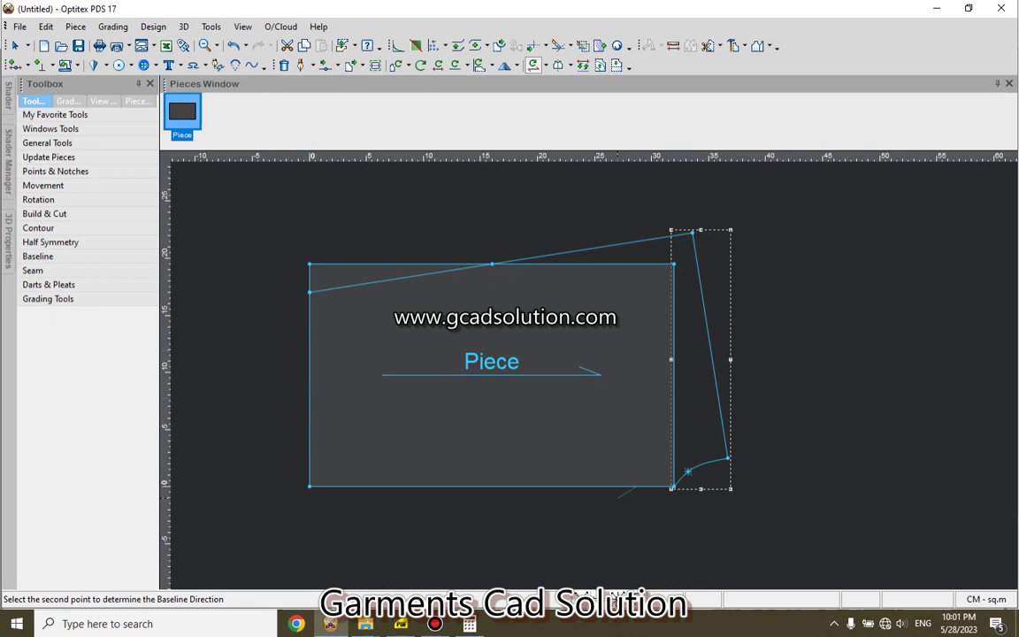
{"action": "right_click", "coordinate": [630, 515]}
{"action": "left_click", "coordinate": [674, 281]}
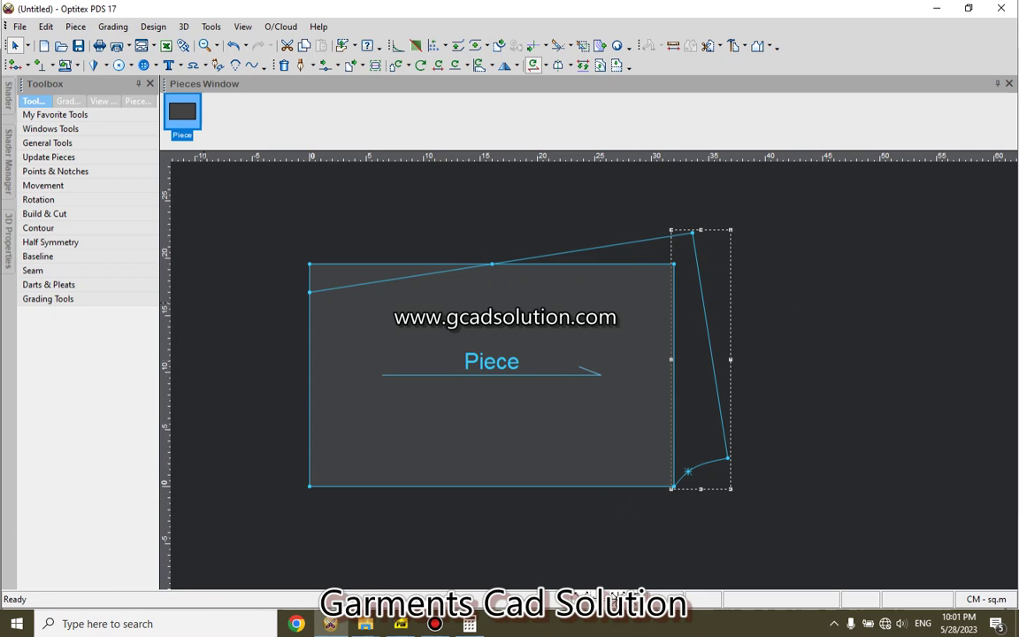
{"action": "left_click", "coordinate": [14, 64]}
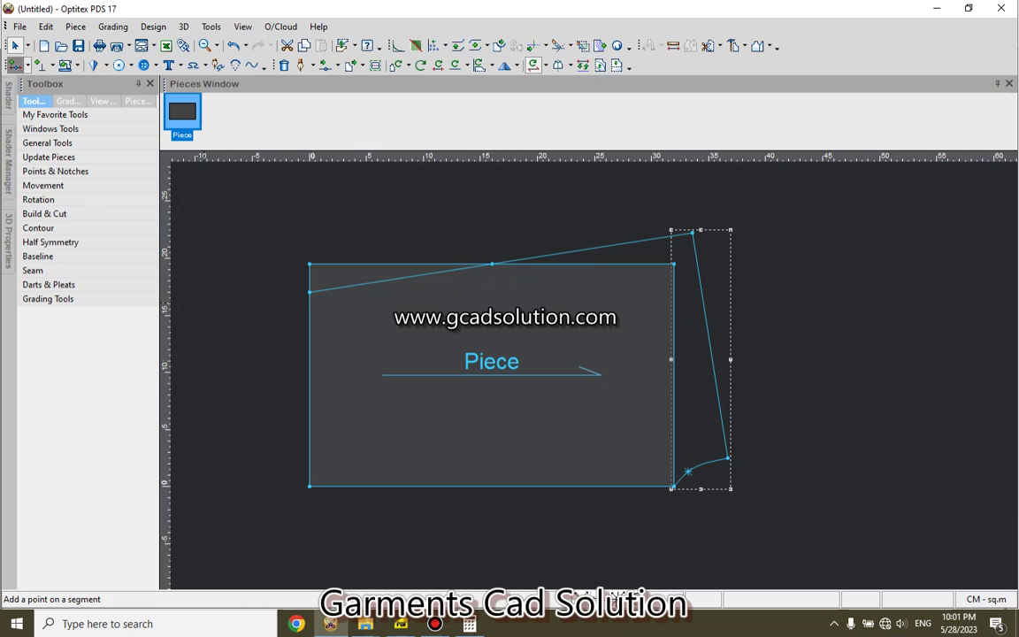
{"action": "left_click", "coordinate": [646, 485]}
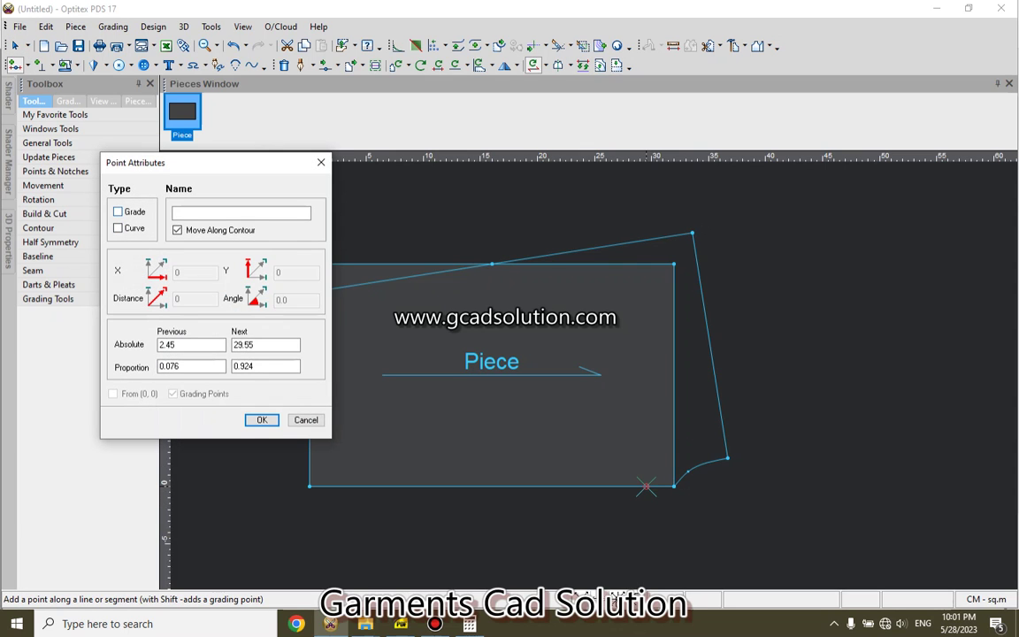
{"action": "left_click", "coordinate": [118, 212]}
{"action": "double_click", "coordinate": [168, 344]}
{"action": "type", "text": "3"}
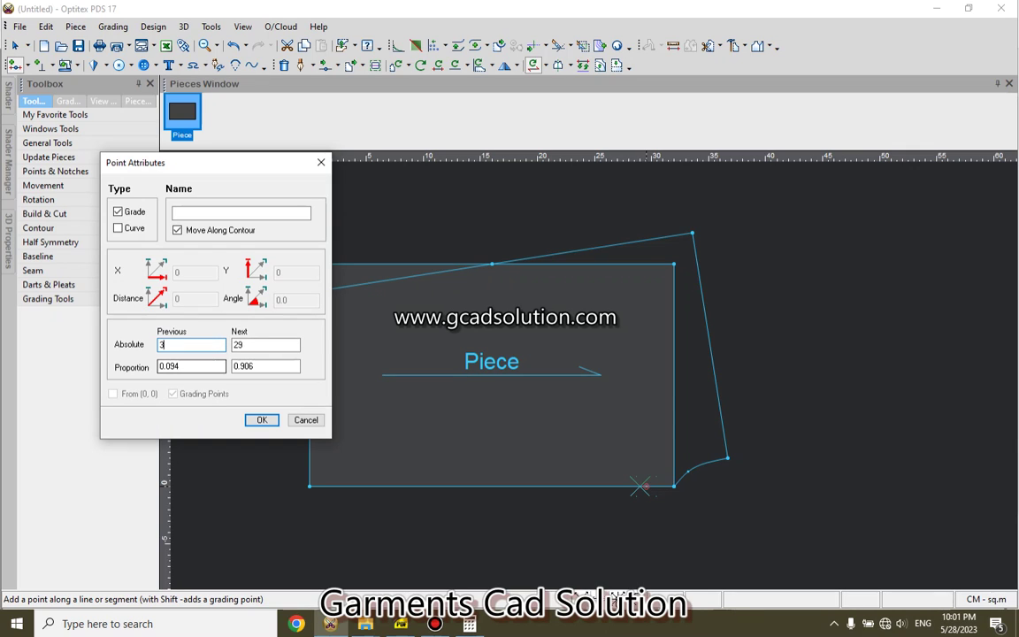
{"action": "type", "text": "0"}
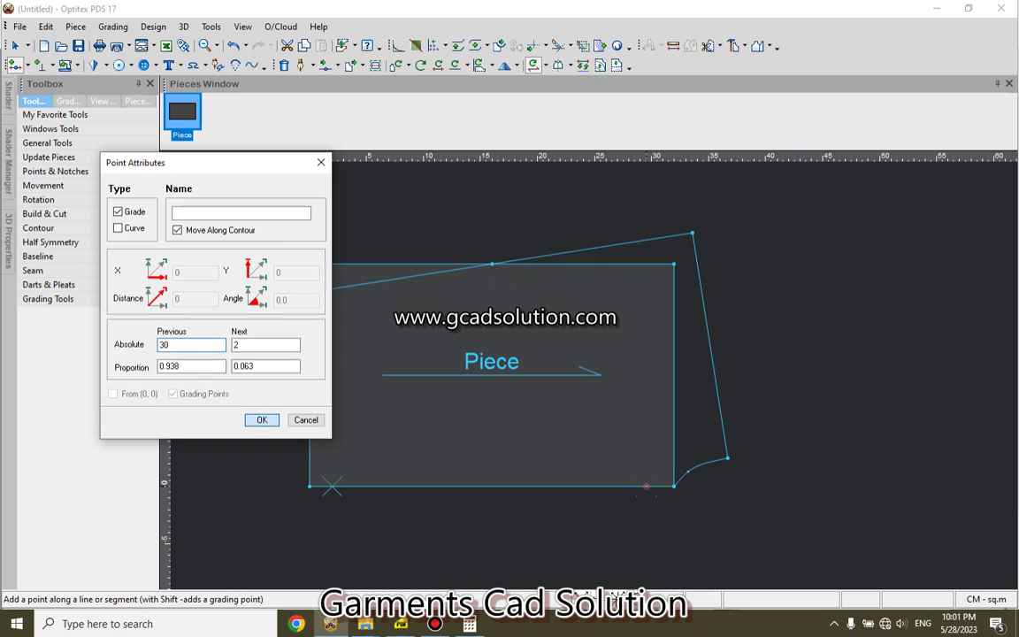
{"action": "key", "text": "Return"}
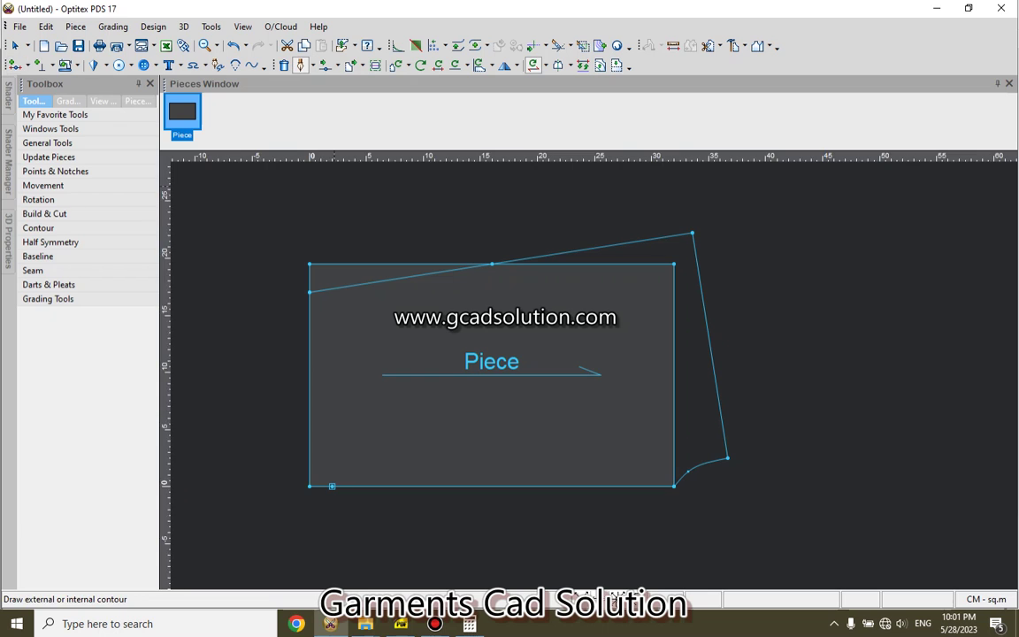
Step: Draw an internal line from the new bottom point up to the left-edge point
{"action": "left_click", "coordinate": [332, 486]}
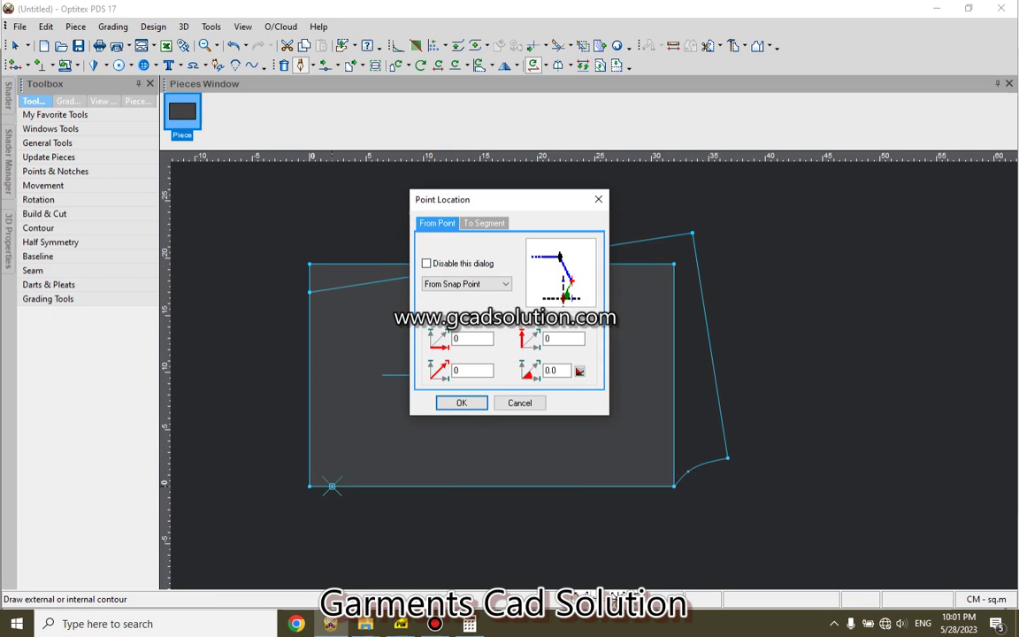
{"action": "key", "text": "Return"}
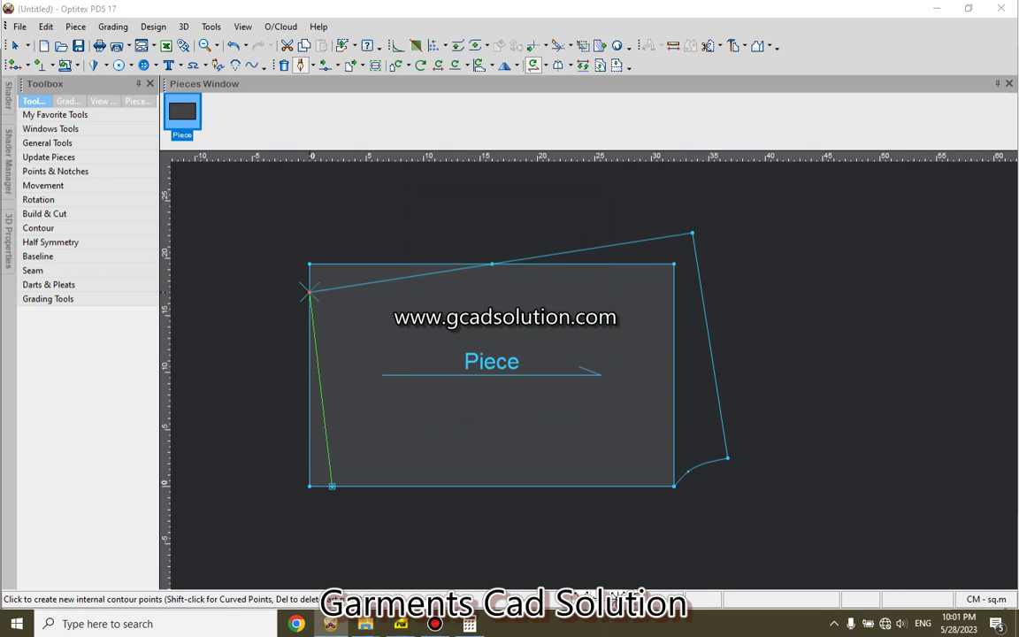
{"action": "left_click", "coordinate": [309, 292]}
{"action": "key", "text": "Return"}
{"action": "right_click", "coordinate": [245, 255]}
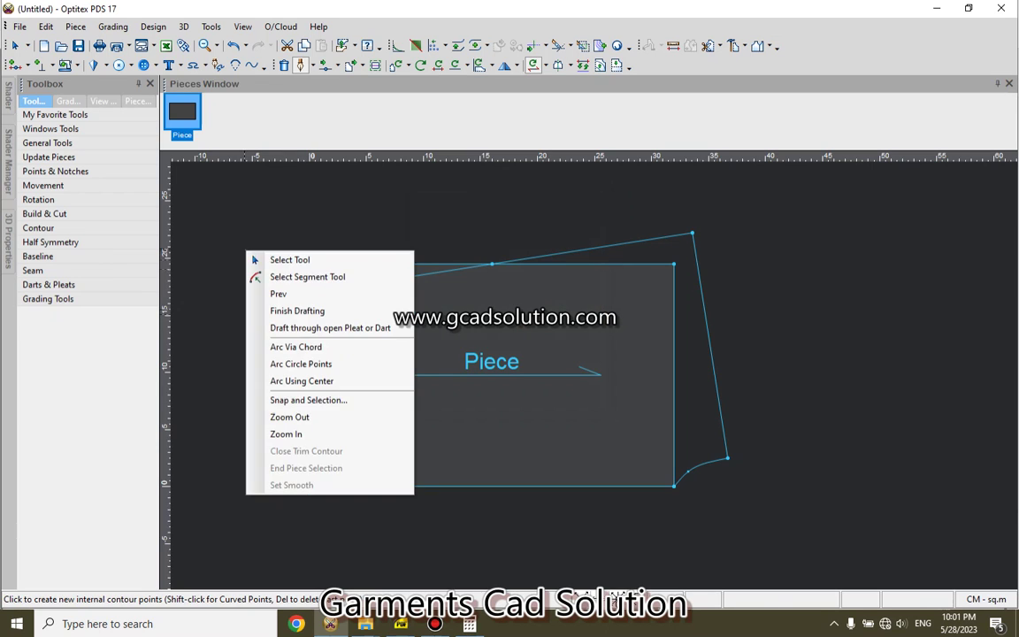
{"action": "left_click", "coordinate": [283, 309]}
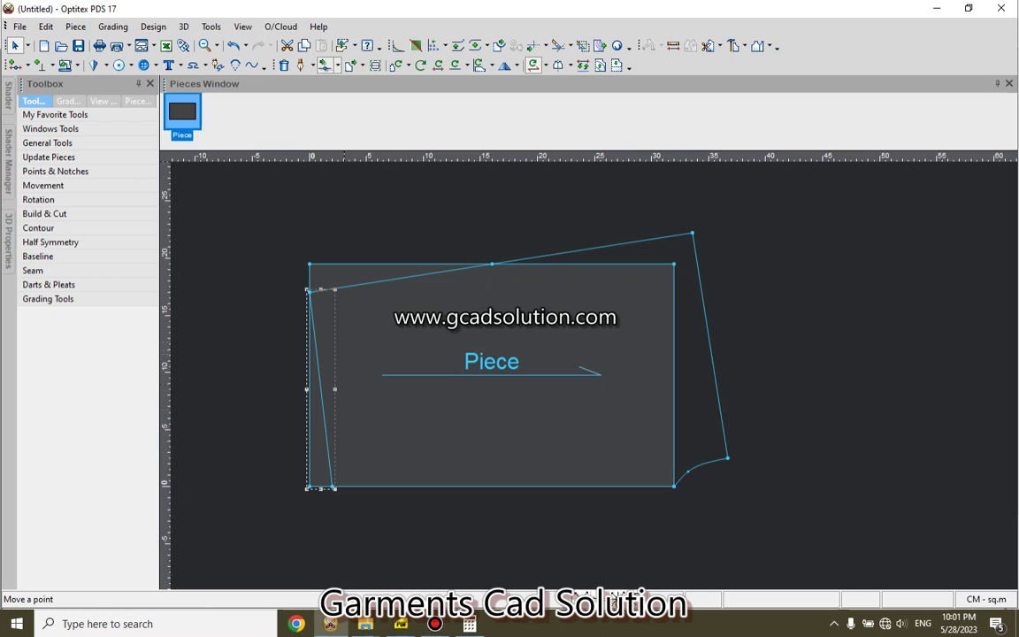
Step: Move the line's middle point to bend it into a curve, then zoom out to see the piece
{"action": "left_click", "coordinate": [325, 64]}
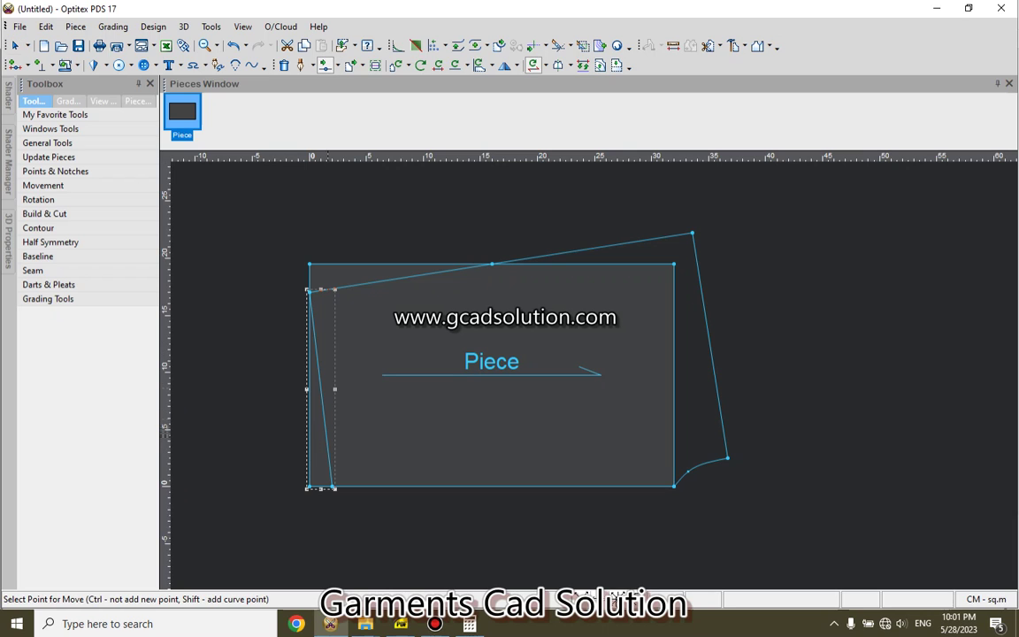
{"action": "left_click", "coordinate": [325, 437]}
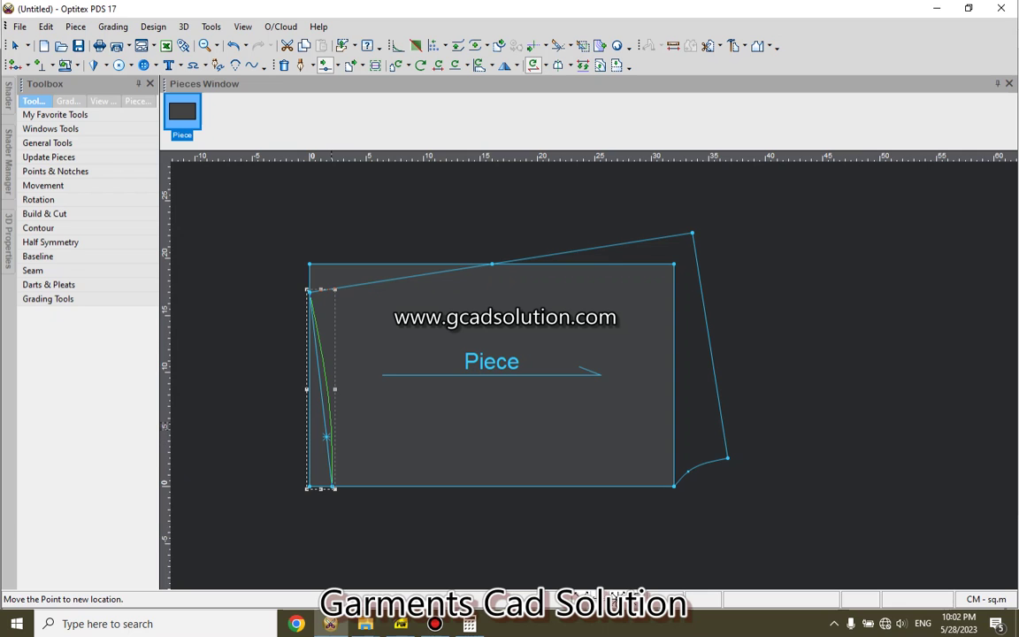
{"action": "left_click", "coordinate": [326, 437]}
{"action": "key", "text": "Return"}
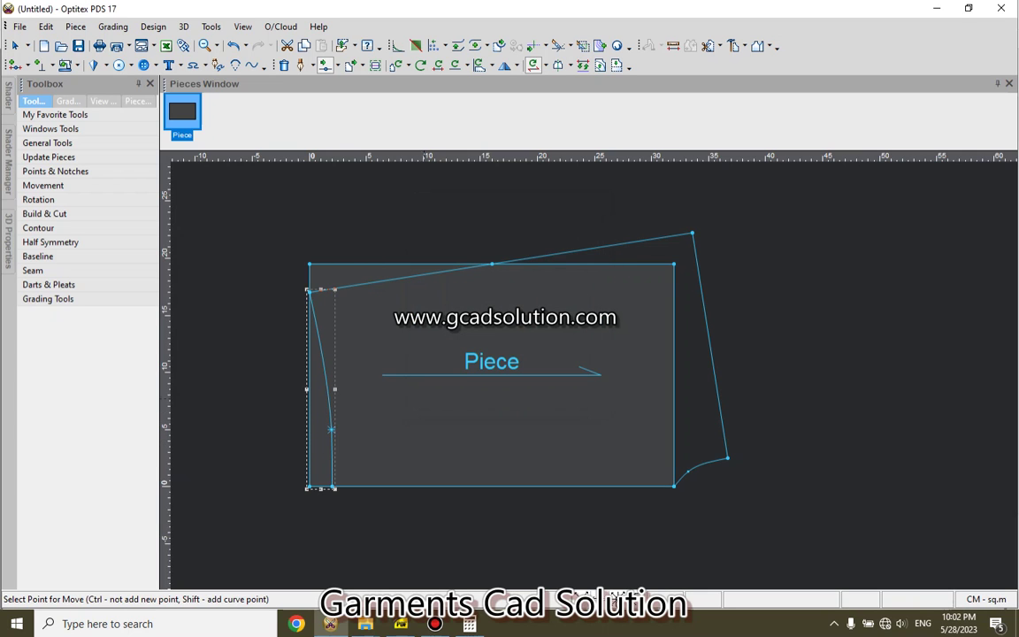
{"action": "key", "text": "minus"}
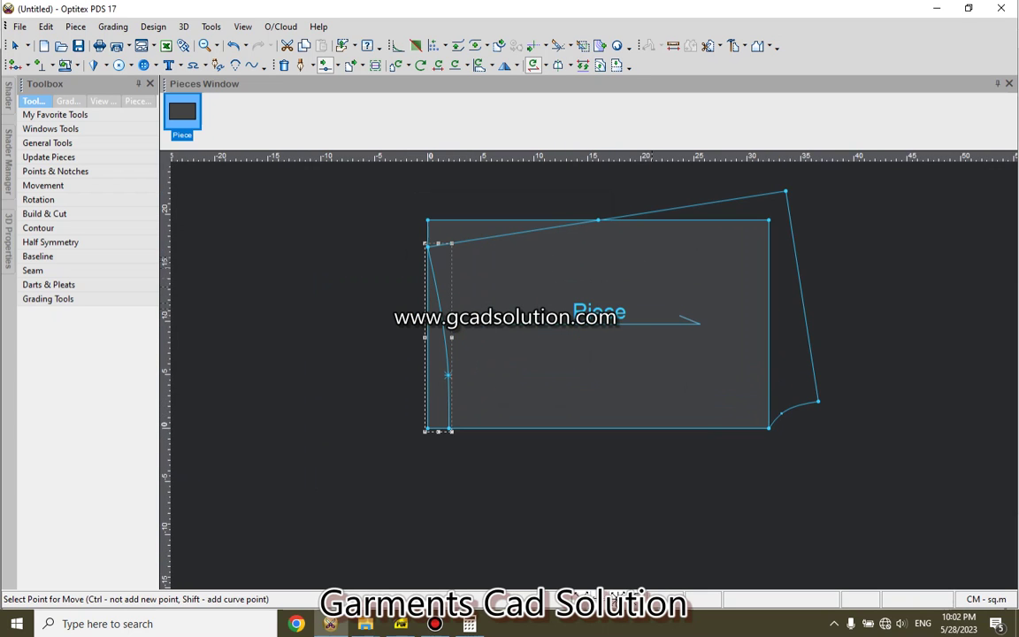
{"action": "key", "text": "minus"}
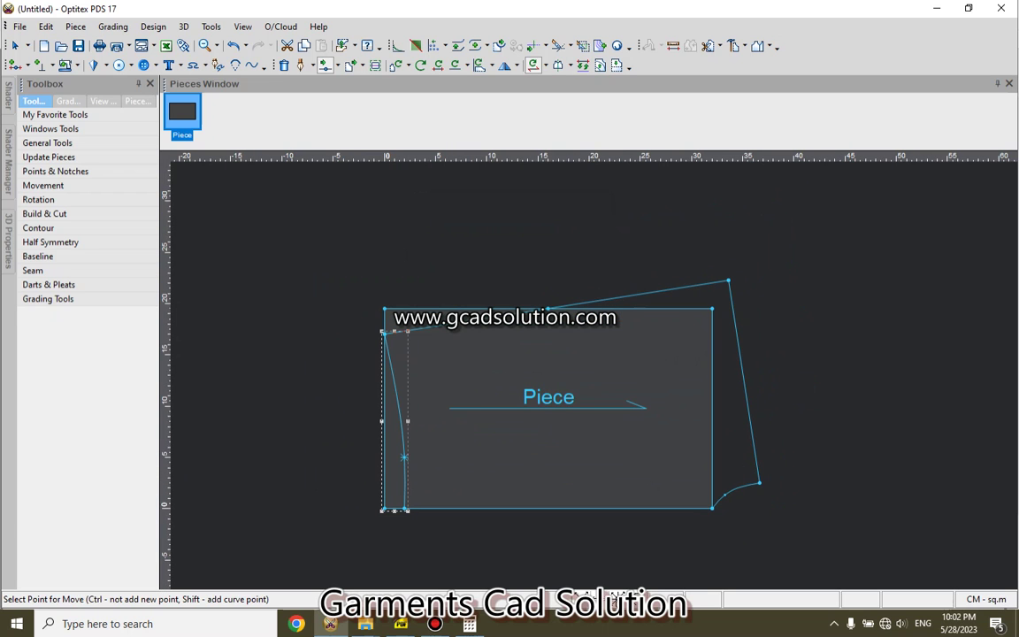
{"action": "left_click", "coordinate": [401, 623]}
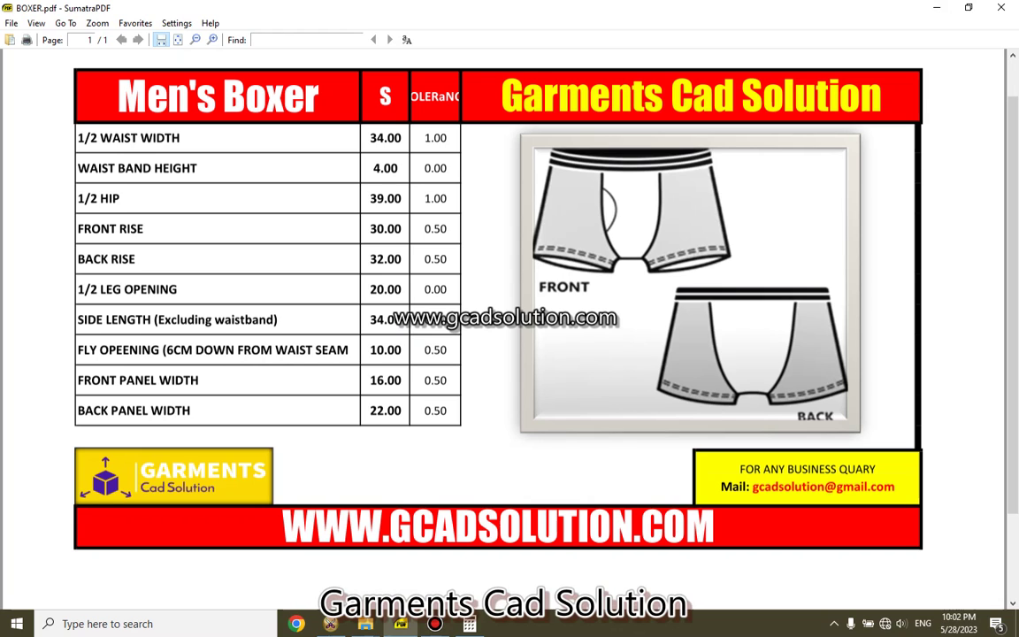
{"action": "left_click", "coordinate": [936, 8]}
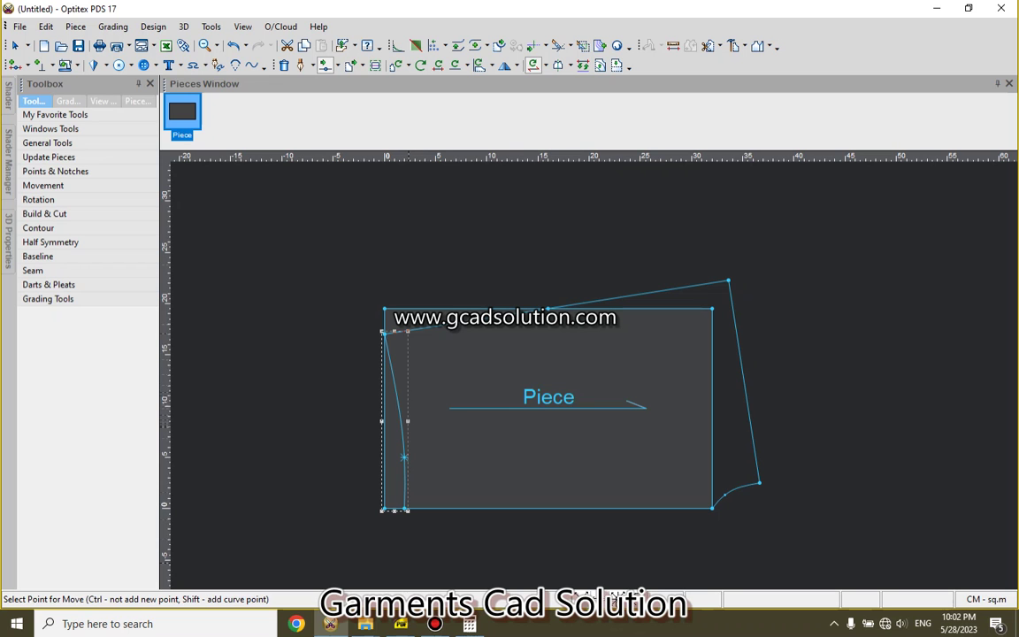
Step: Bring the boxer measurement sheet back into view
{"action": "left_click", "coordinate": [401, 623]}
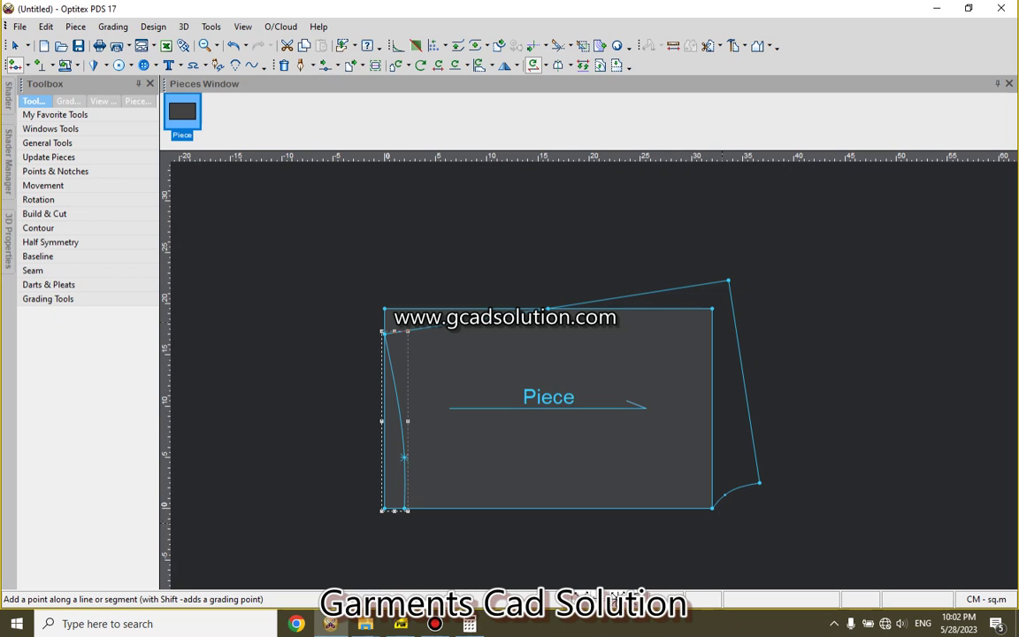
Step: Add a grading point at proportion .5 on the lower-right curve
{"action": "left_click", "coordinate": [732, 489]}
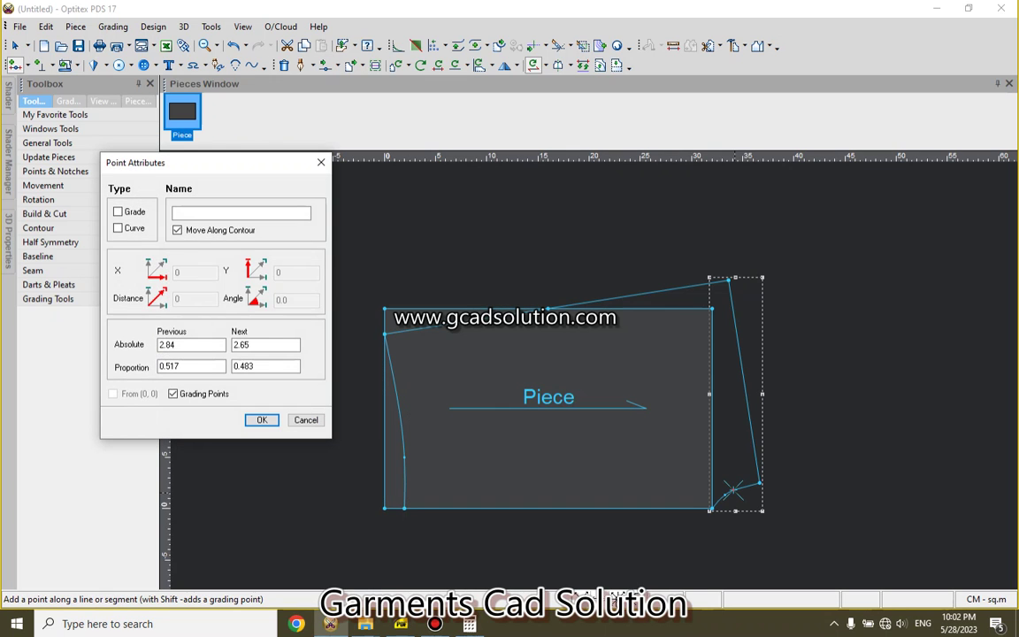
{"action": "left_click", "coordinate": [117, 211]}
{"action": "key", "text": "Tab"}
{"action": "key", "text": "Tab"}
{"action": "key", "text": "Tab"}
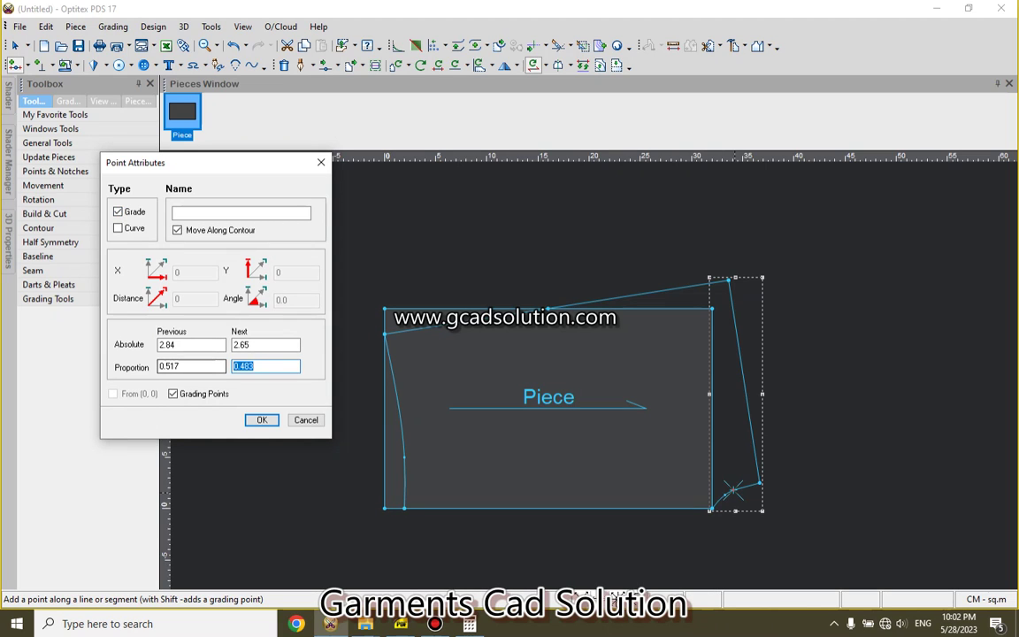
{"action": "type", "text": ".5"}
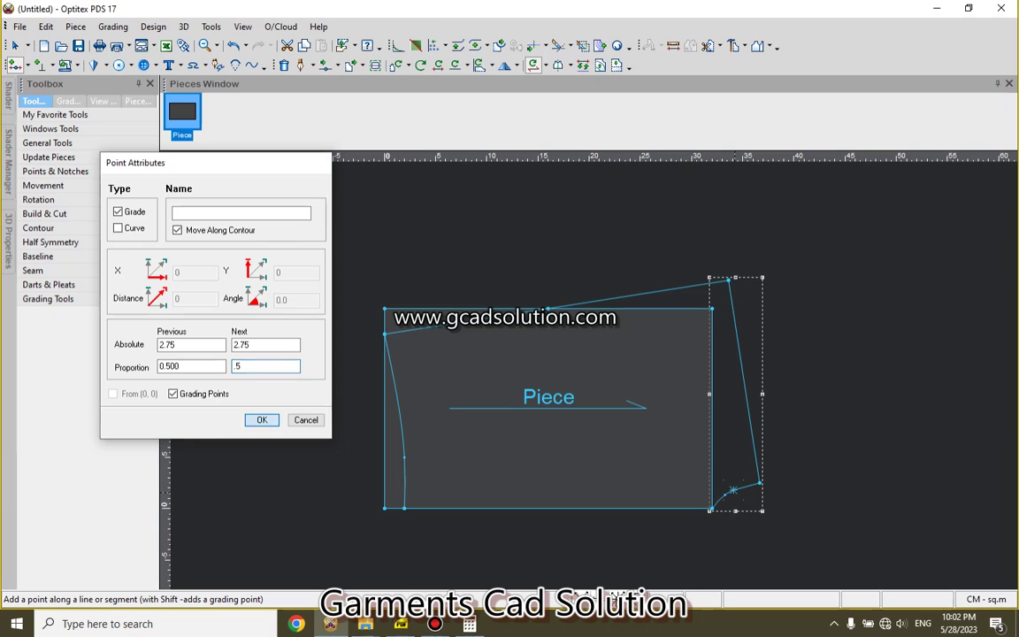
{"action": "key", "text": "Return"}
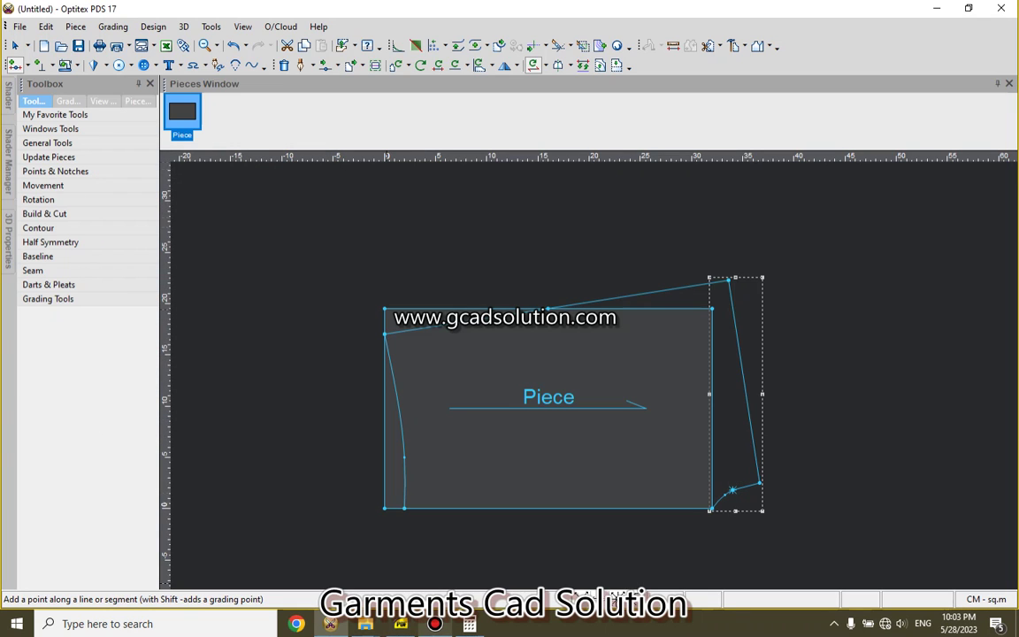
Step: After checking the measurement chart, add a grading point 8 cm along the slanted left edge
{"action": "left_click", "coordinate": [401, 623]}
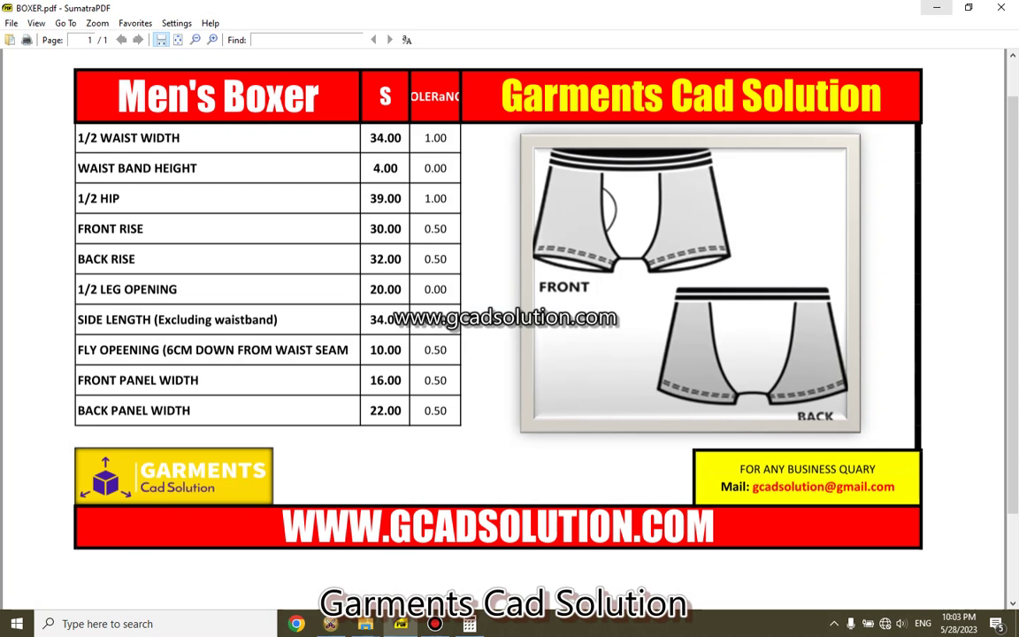
{"action": "left_click", "coordinate": [401, 624]}
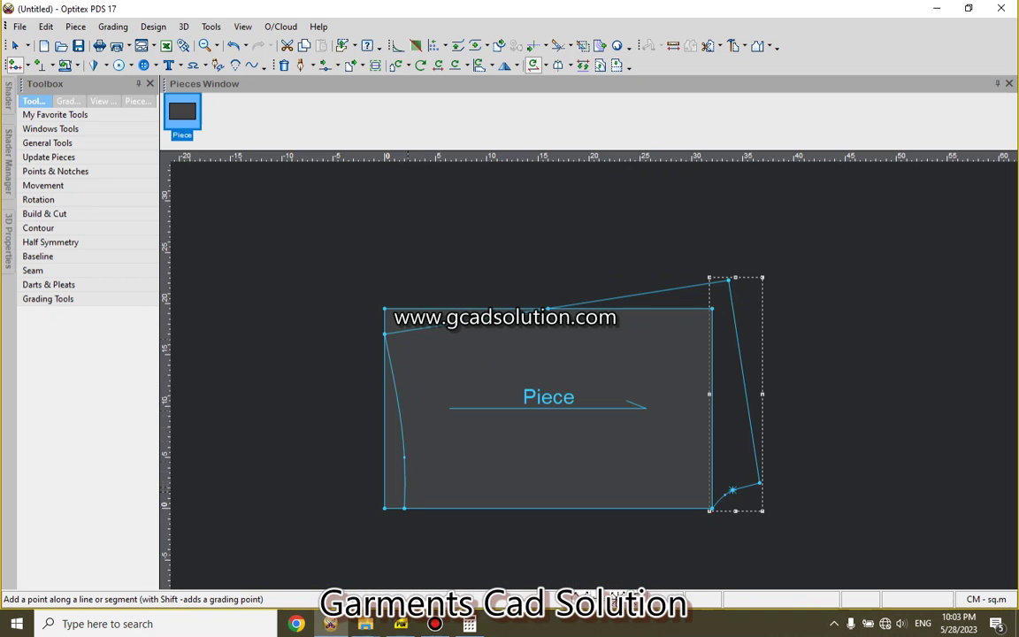
{"action": "left_click", "coordinate": [405, 491]}
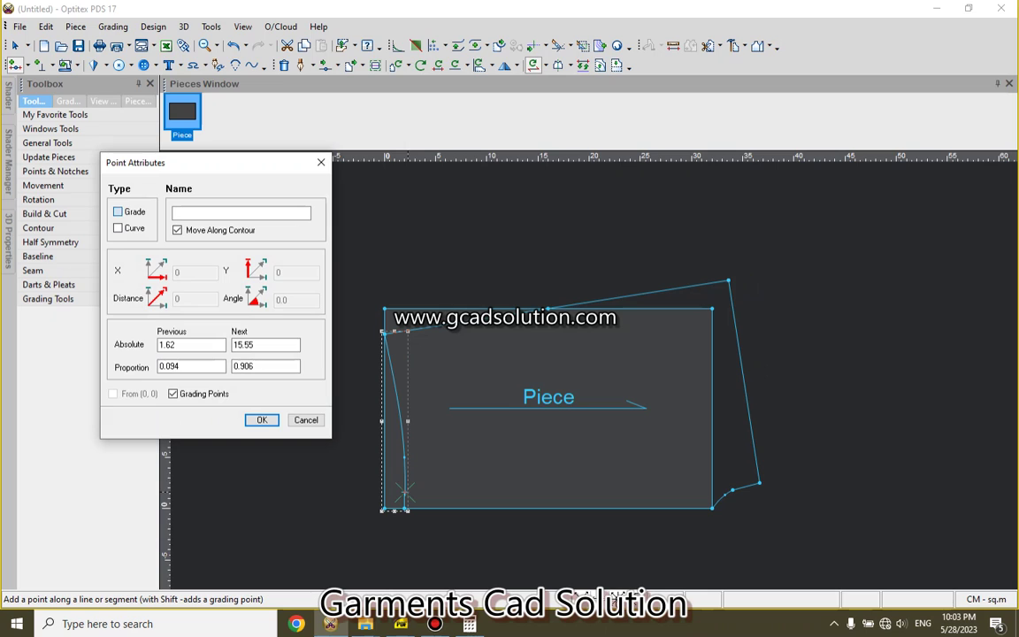
{"action": "key", "text": "shift"}
{"action": "type", "text": "8"}
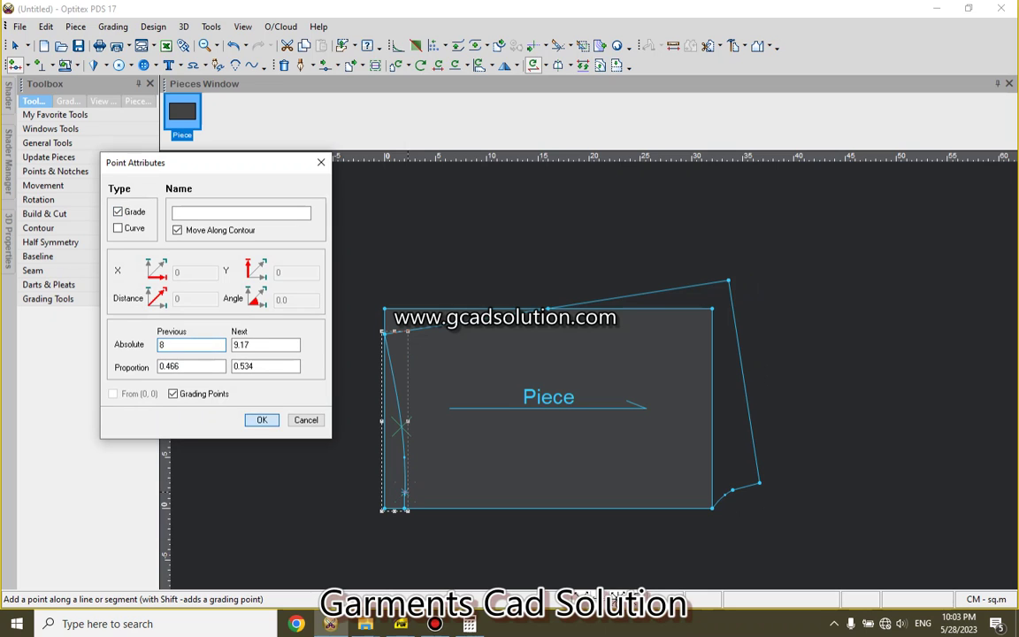
{"action": "key", "text": "Return"}
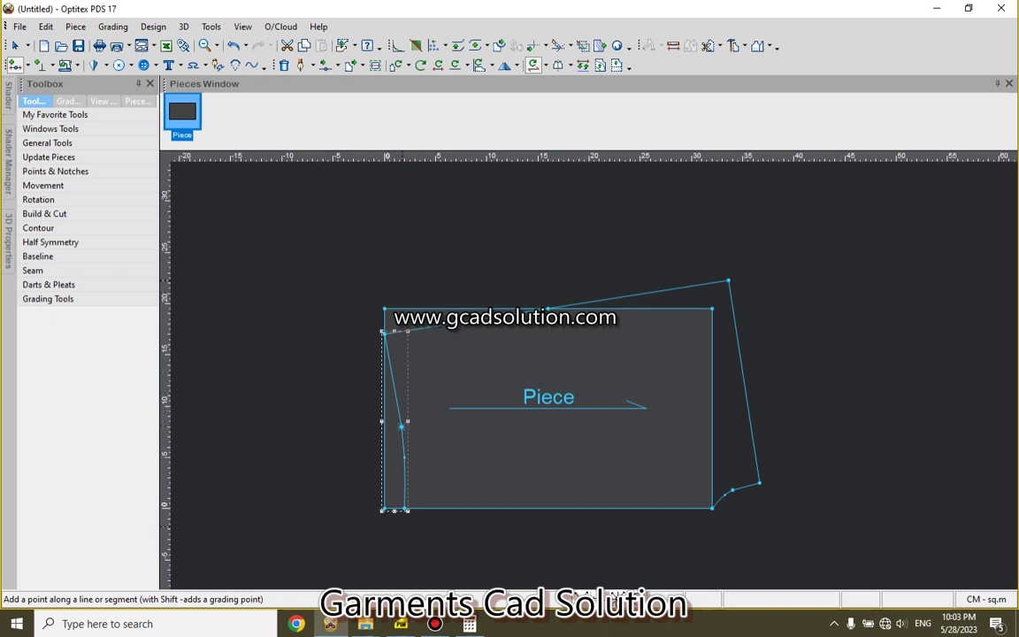
Step: Add a point 11 cm along the straight left edge, correcting the distance from 22
{"action": "key", "text": "alt+Tab"}
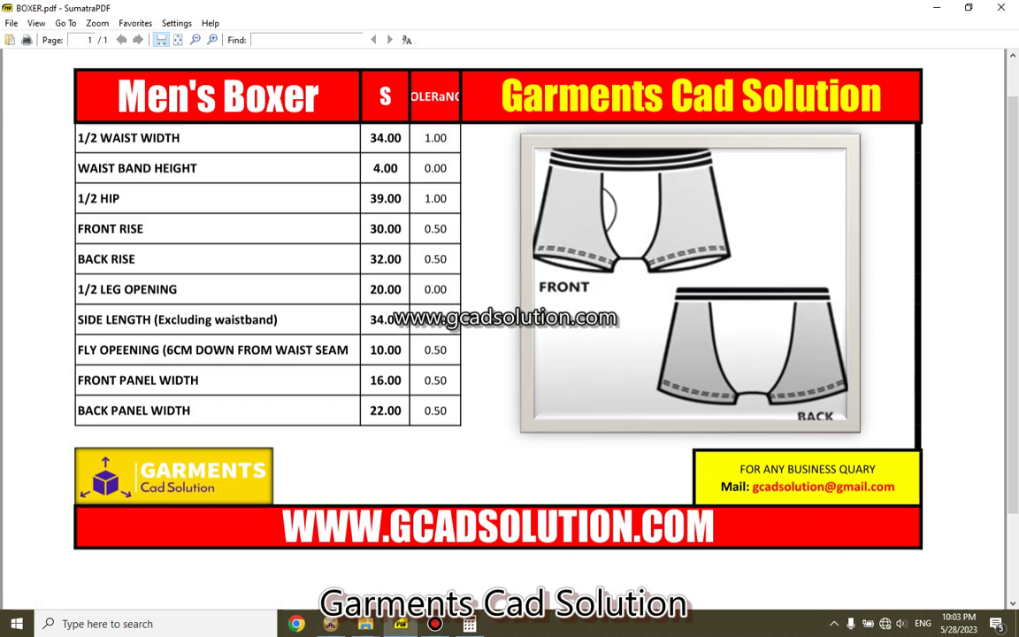
{"action": "key", "text": "alt+Tab"}
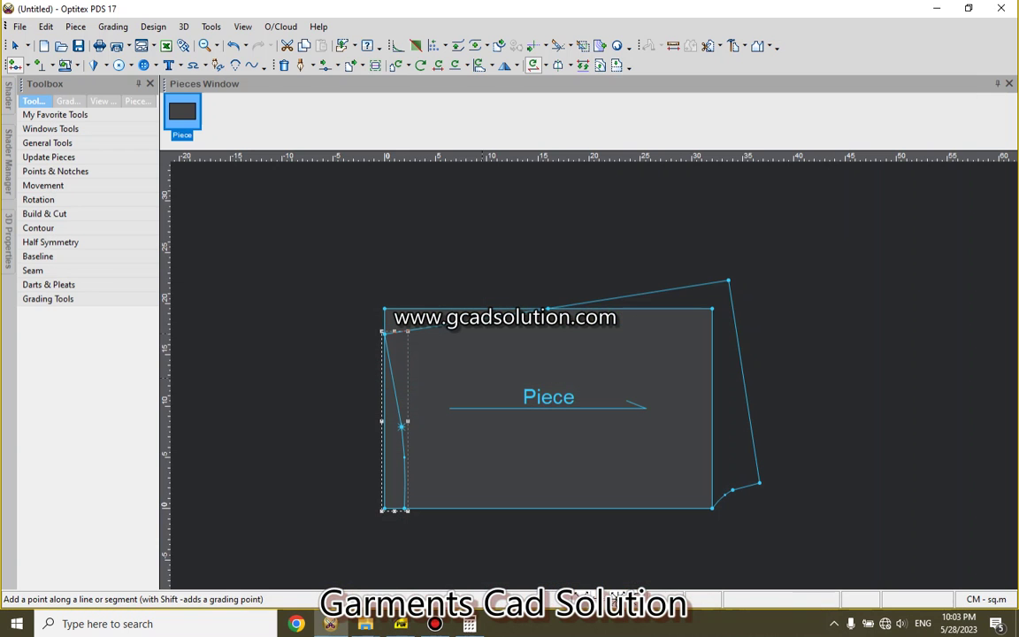
{"action": "left_click", "coordinate": [383, 456]}
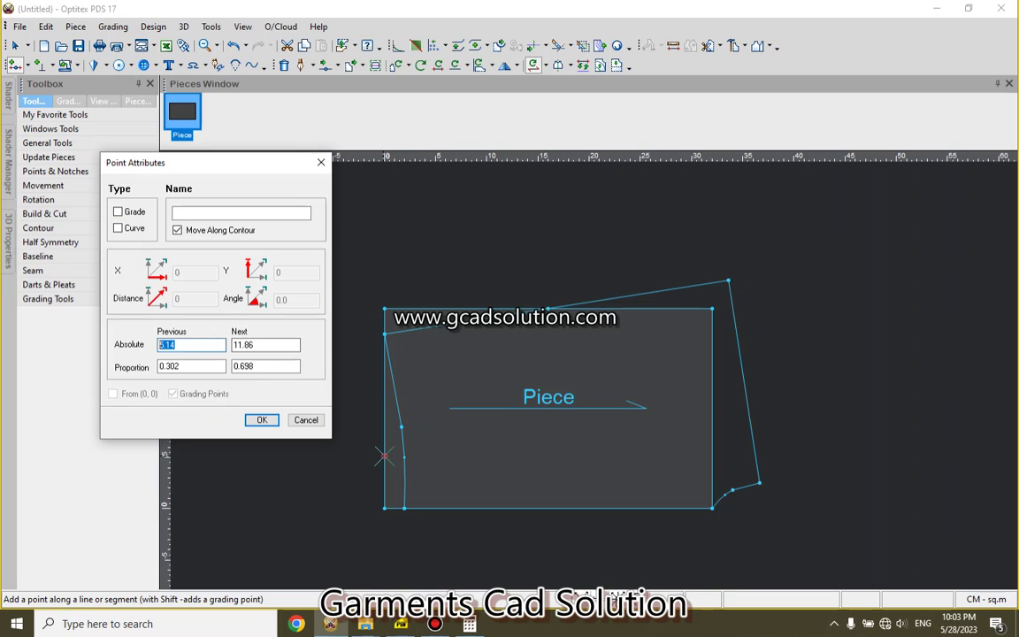
{"action": "type", "text": "22"}
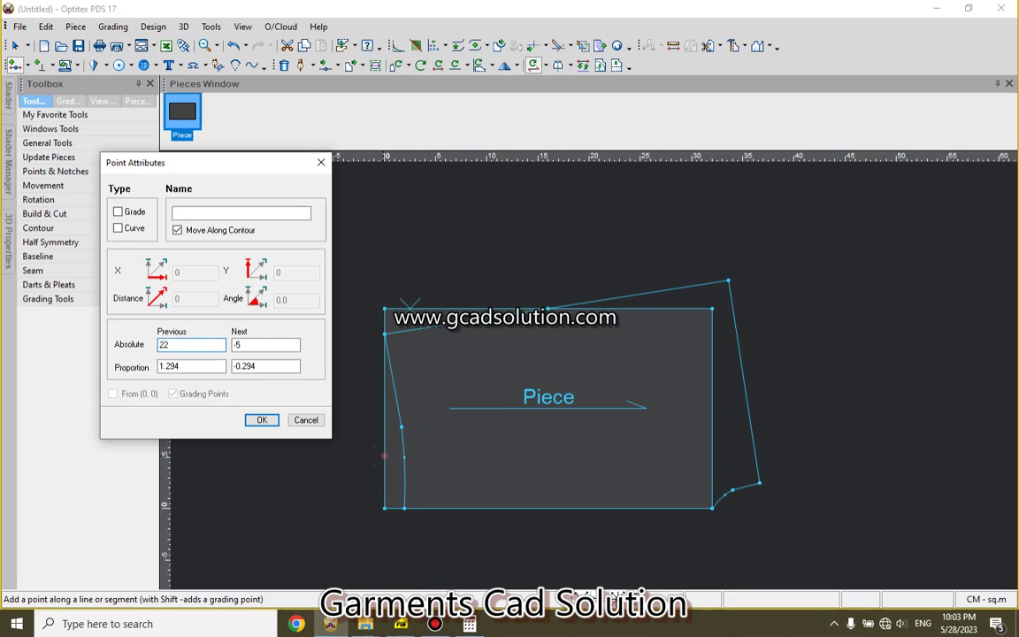
{"action": "key", "text": "Return"}
{"action": "type", "text": "11"}
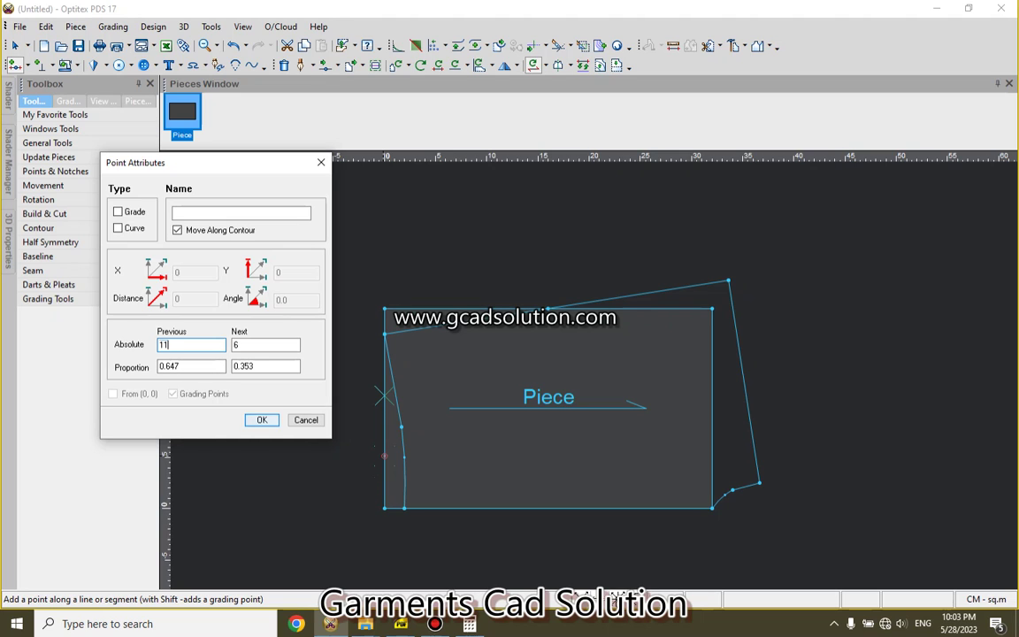
{"action": "key", "text": "Return"}
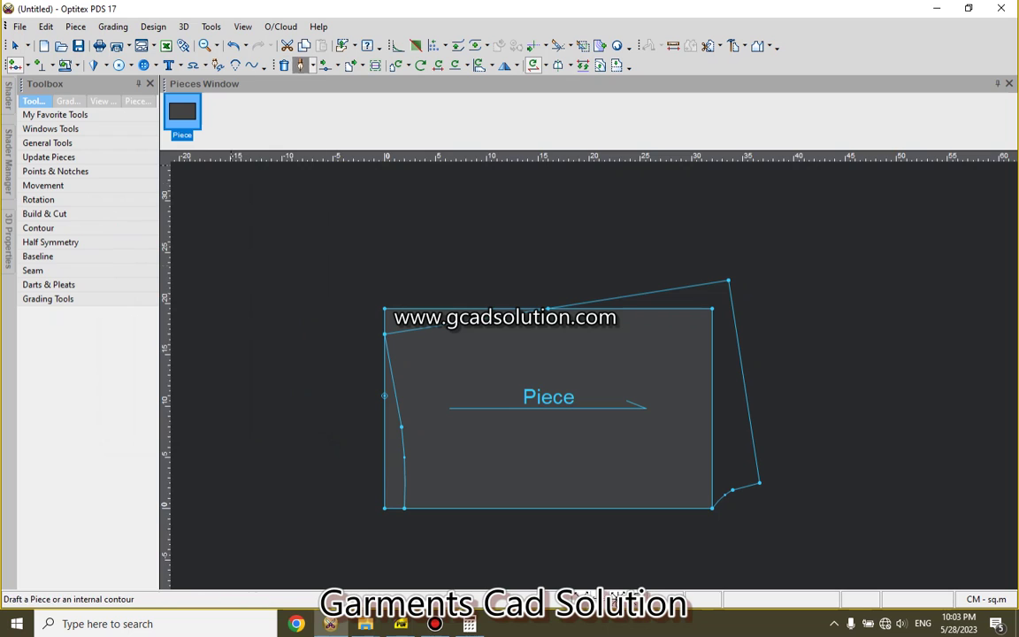
Step: Draft a straight internal line from the lower left-edge point to the curve midpoint
{"action": "left_click", "coordinate": [401, 427]}
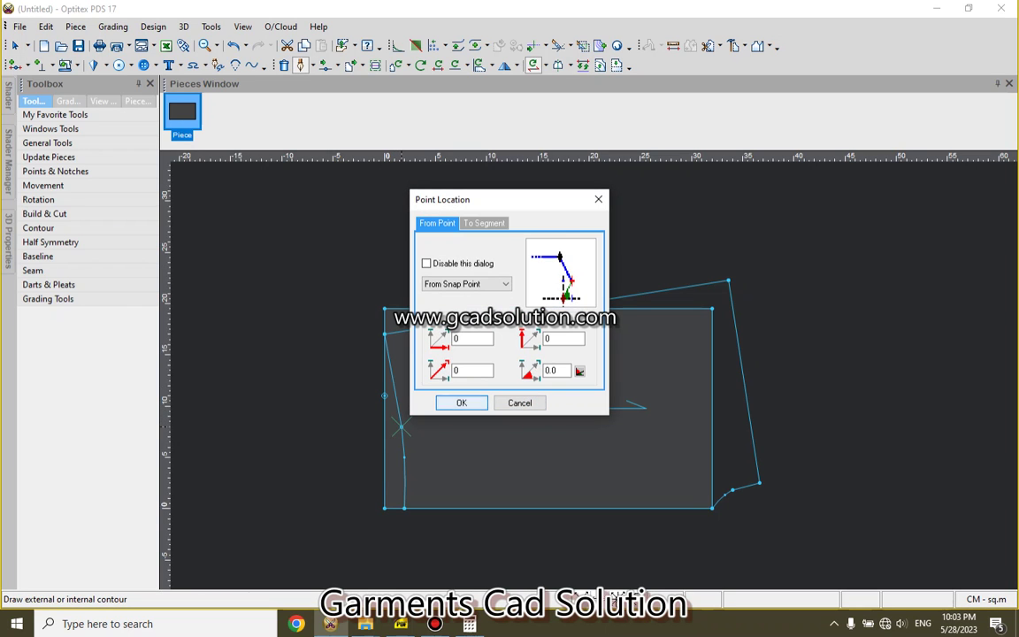
{"action": "key", "text": "Return"}
{"action": "left_click", "coordinate": [733, 490]}
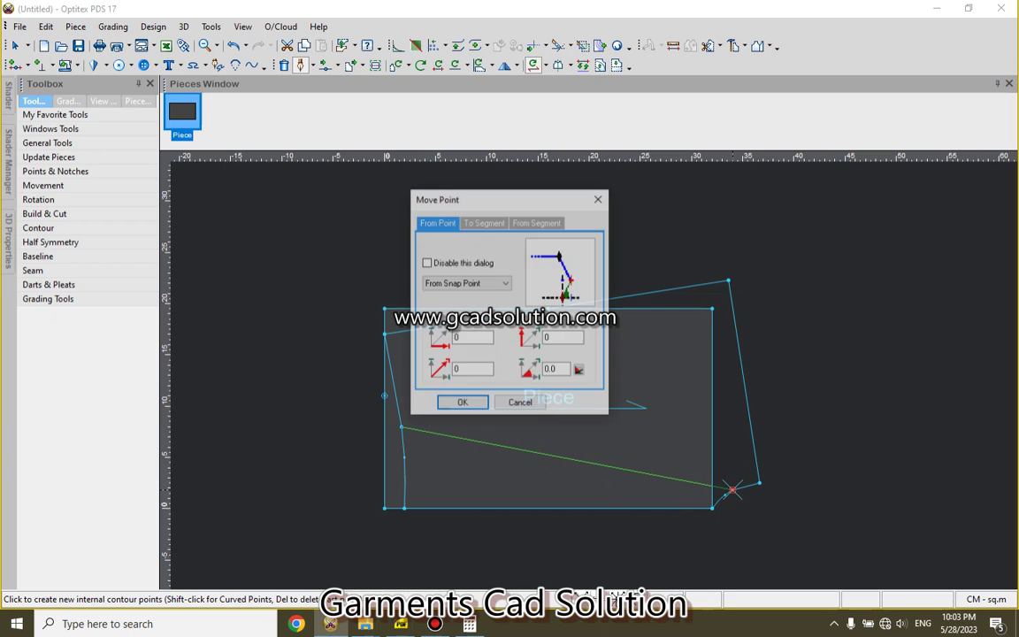
{"action": "key", "text": "Return"}
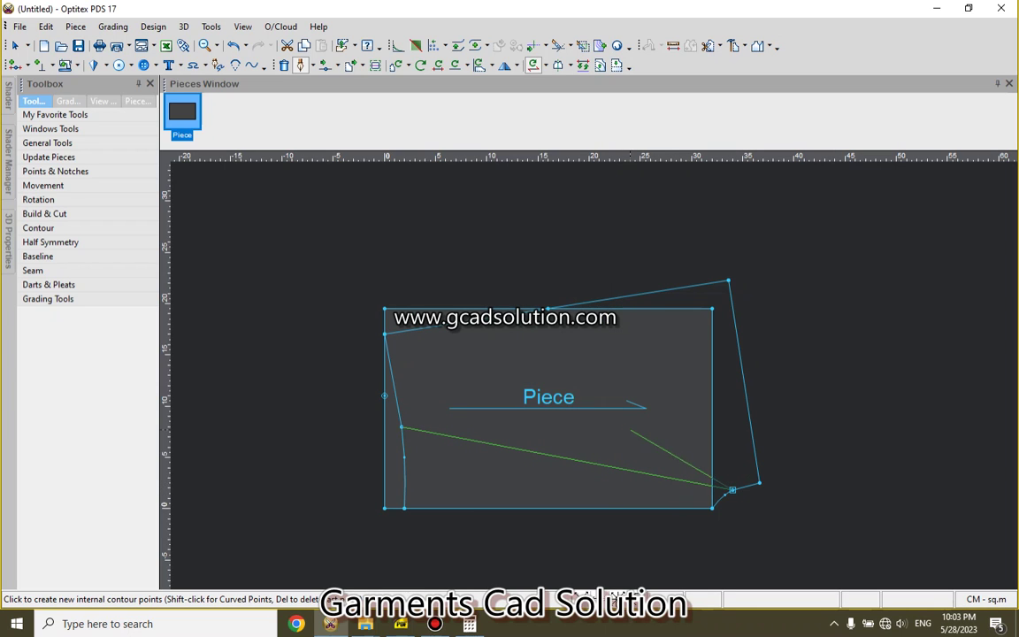
{"action": "right_click", "coordinate": [834, 394]}
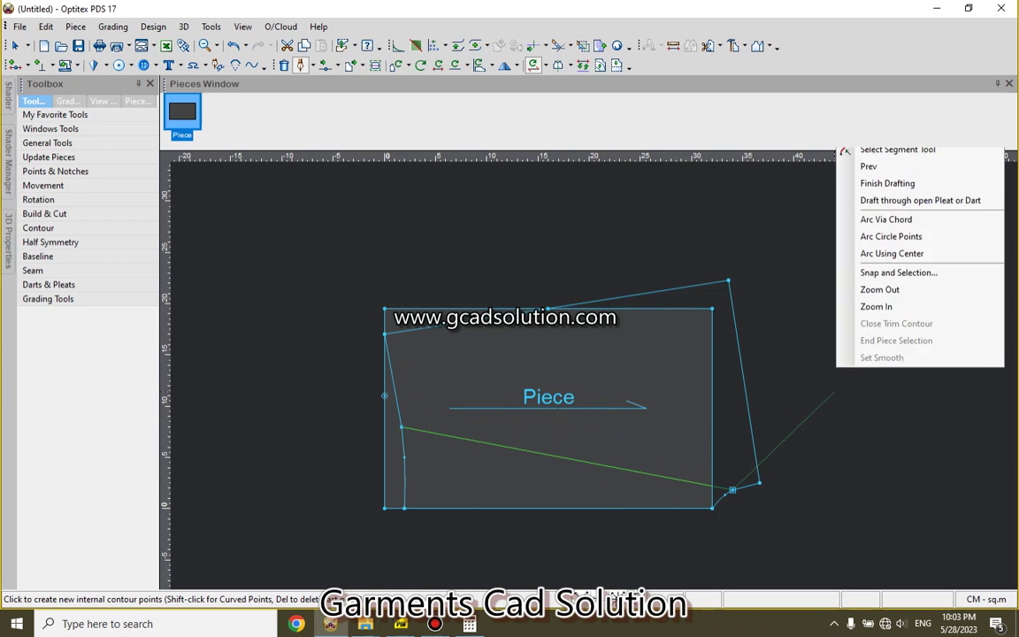
{"action": "key", "text": "Return"}
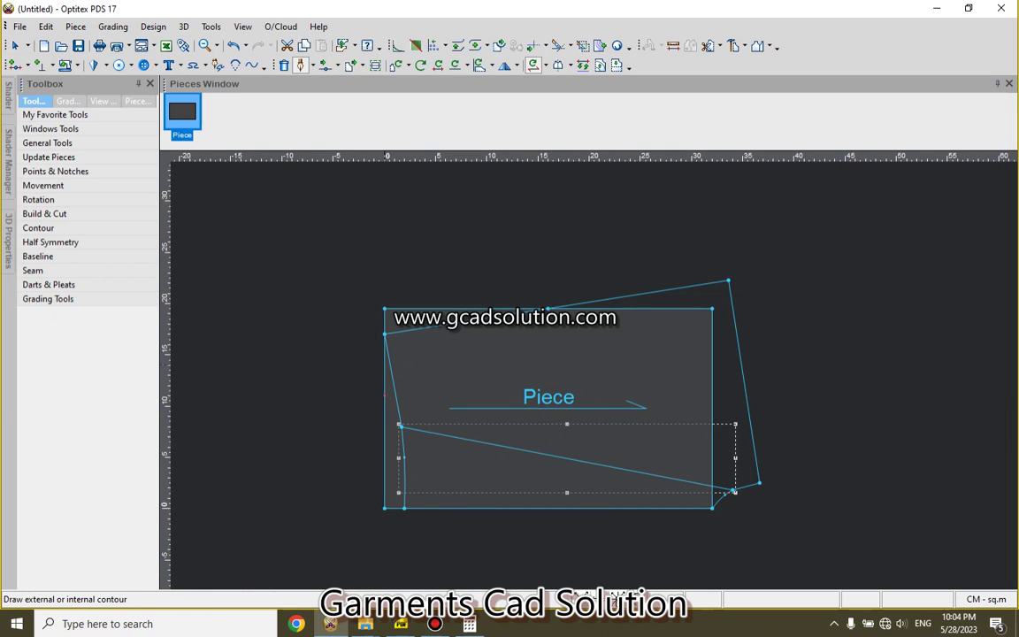
Step: Draft a second line from the upper left-edge point to the same curve midpoint
{"action": "left_click", "coordinate": [383, 396]}
{"action": "left_click", "coordinate": [461, 403]}
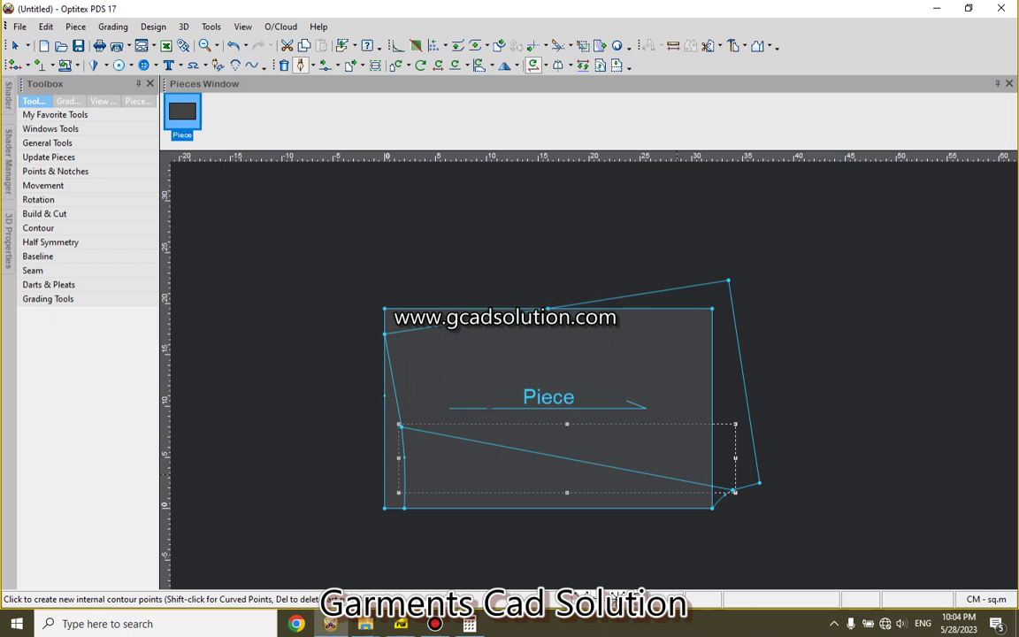
{"action": "left_click", "coordinate": [733, 489]}
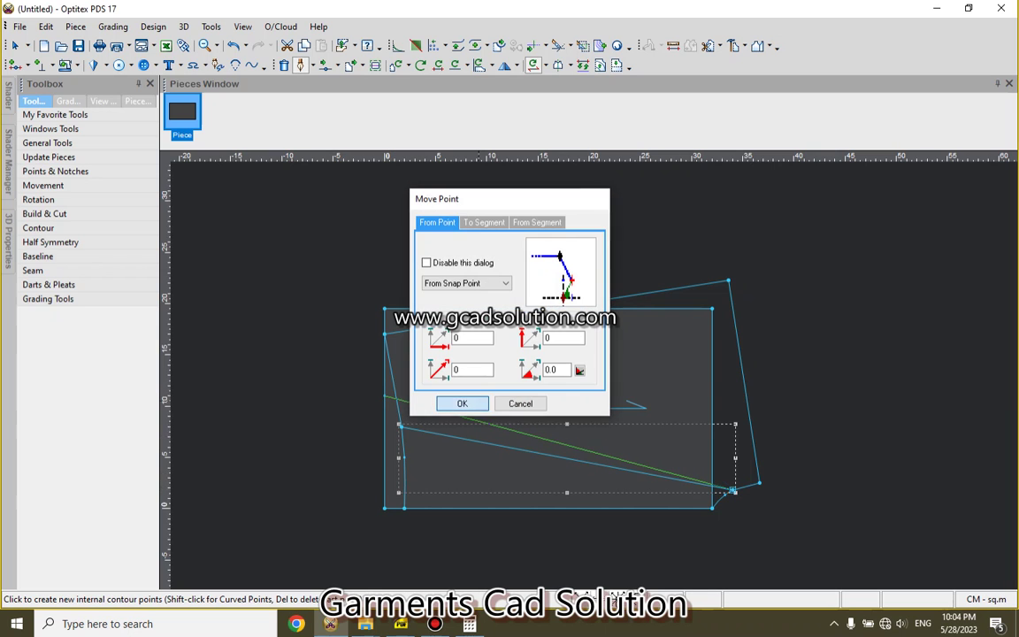
{"action": "left_click", "coordinate": [460, 402]}
{"action": "right_click", "coordinate": [913, 362]}
{"action": "left_click", "coordinate": [895, 128]}
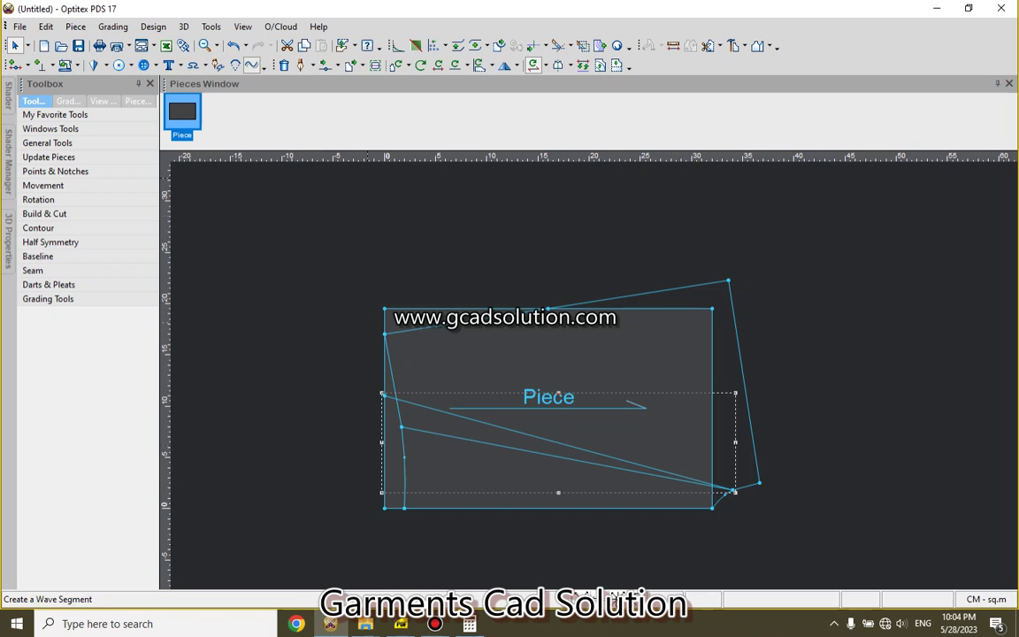
Step: Move a point on the upper internal line to bend it into a curve
{"action": "left_click", "coordinate": [326, 66]}
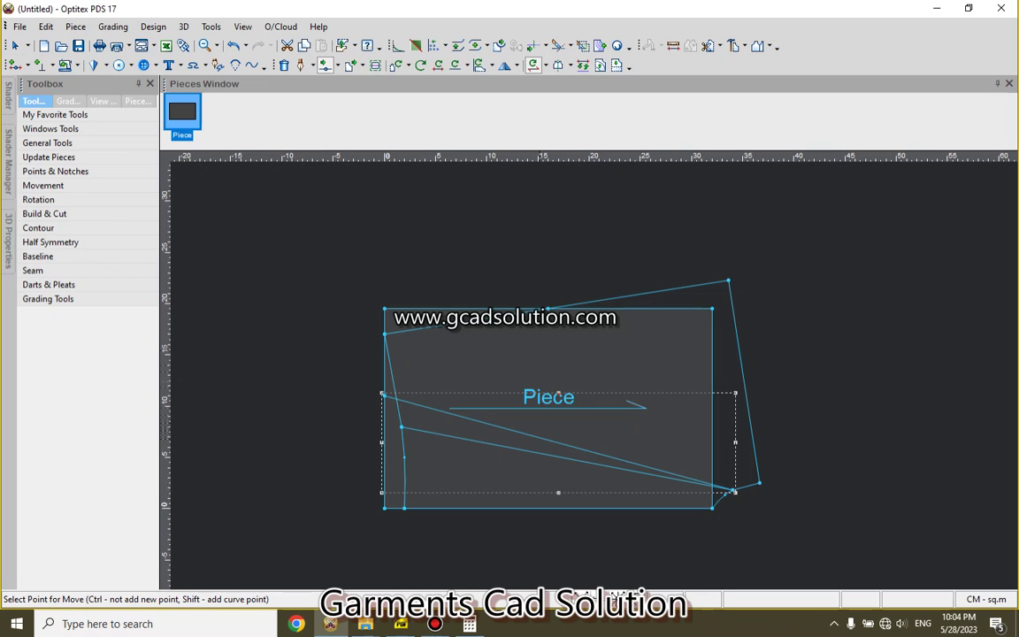
{"action": "left_click", "coordinate": [539, 437]}
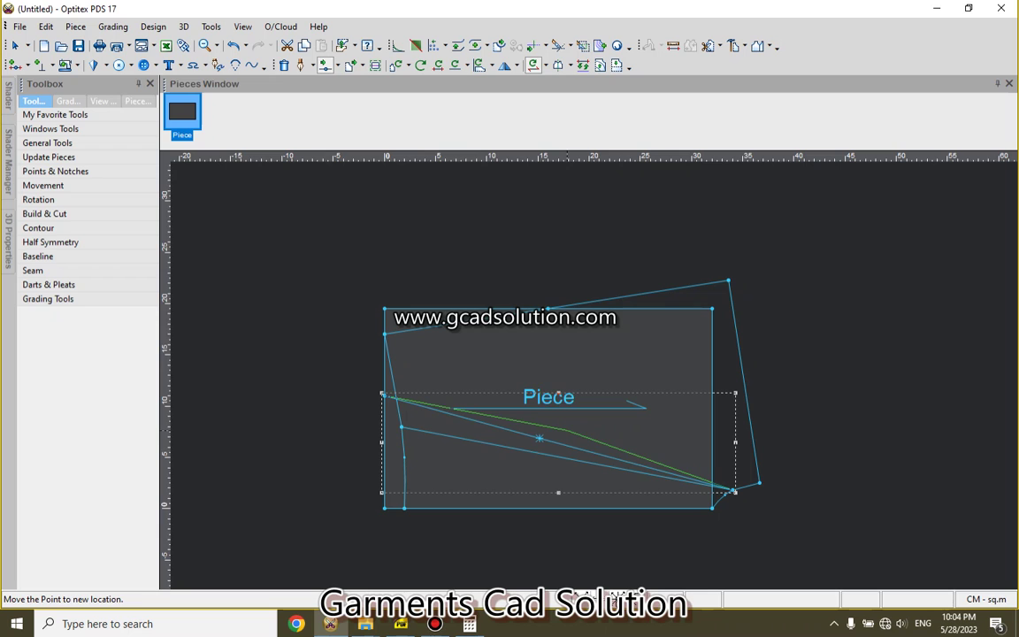
{"action": "left_click", "coordinate": [539, 437]}
{"action": "left_click", "coordinate": [518, 402]}
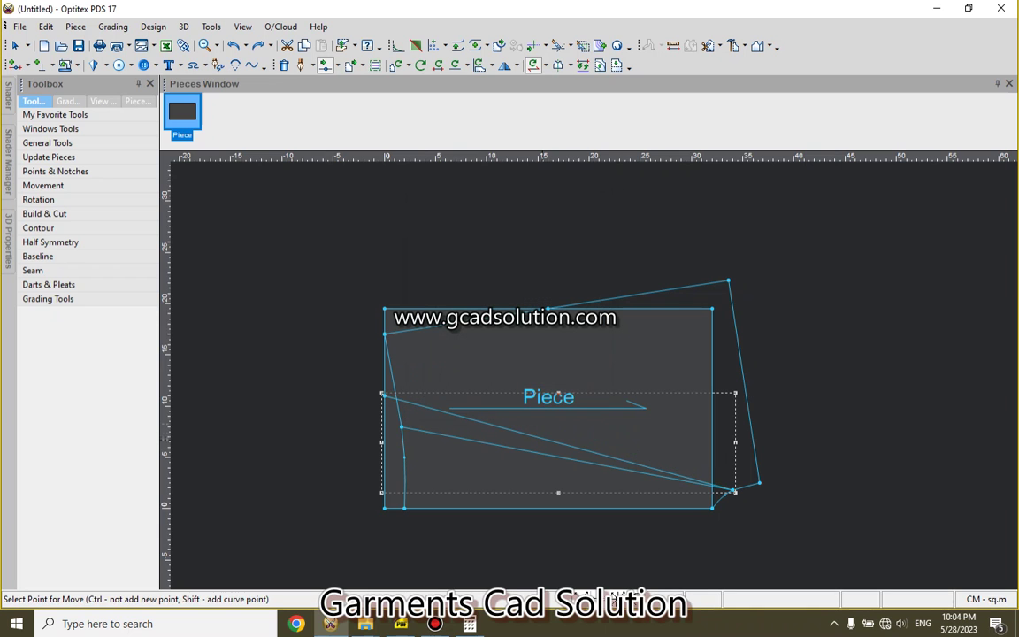
{"action": "left_click", "coordinate": [541, 437]}
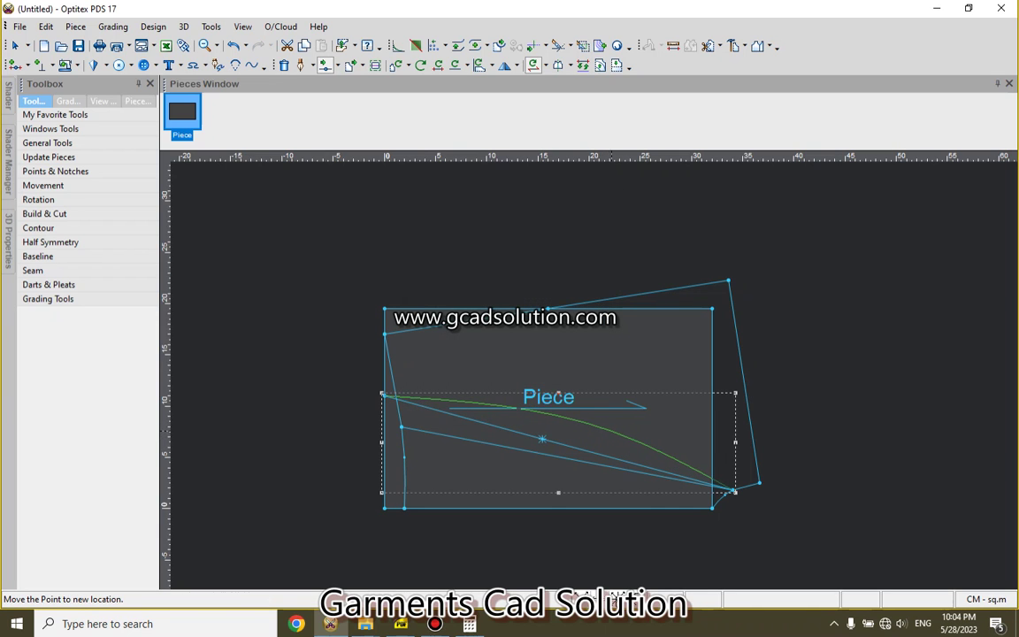
{"action": "left_click", "coordinate": [610, 432]}
{"action": "left_click", "coordinate": [457, 403]}
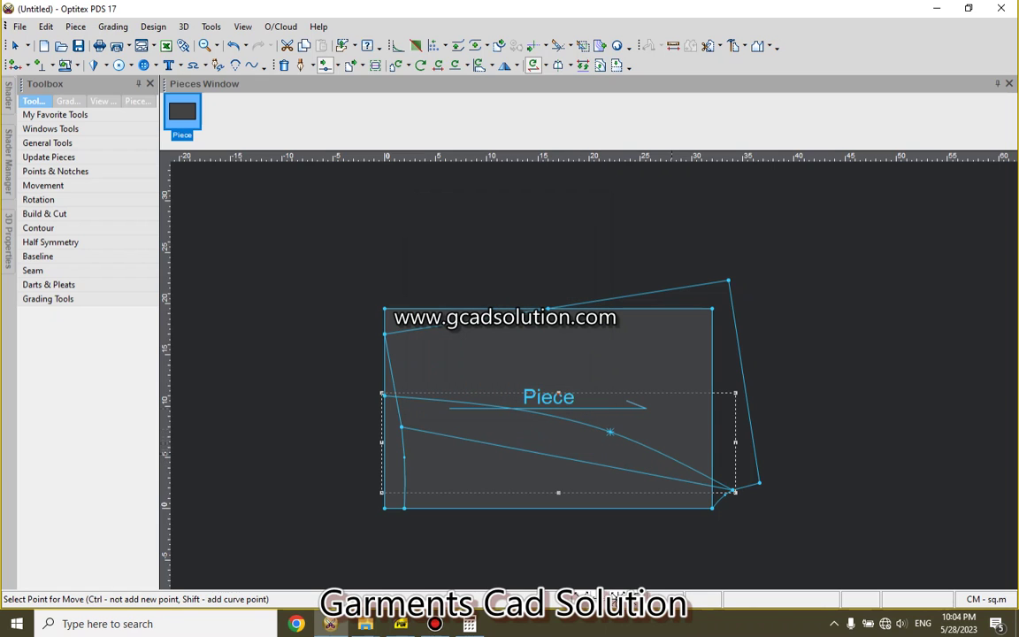
Step: Reposition several curve points to smooth the lower line toward the lower-right corner, then reopen the spec sheet
{"action": "left_click", "coordinate": [442, 400]}
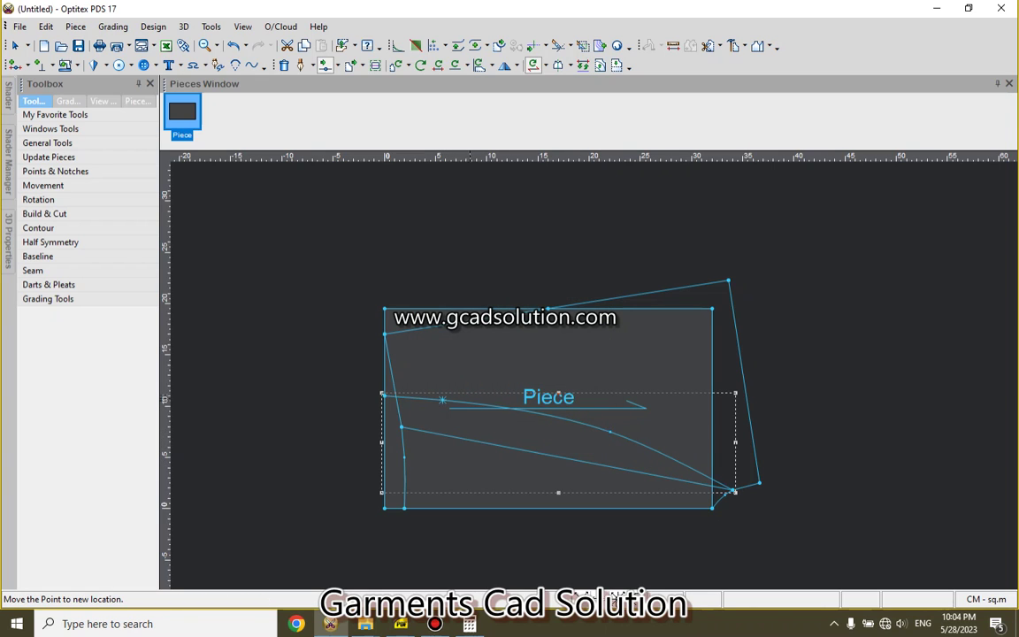
{"action": "left_click", "coordinate": [442, 400]}
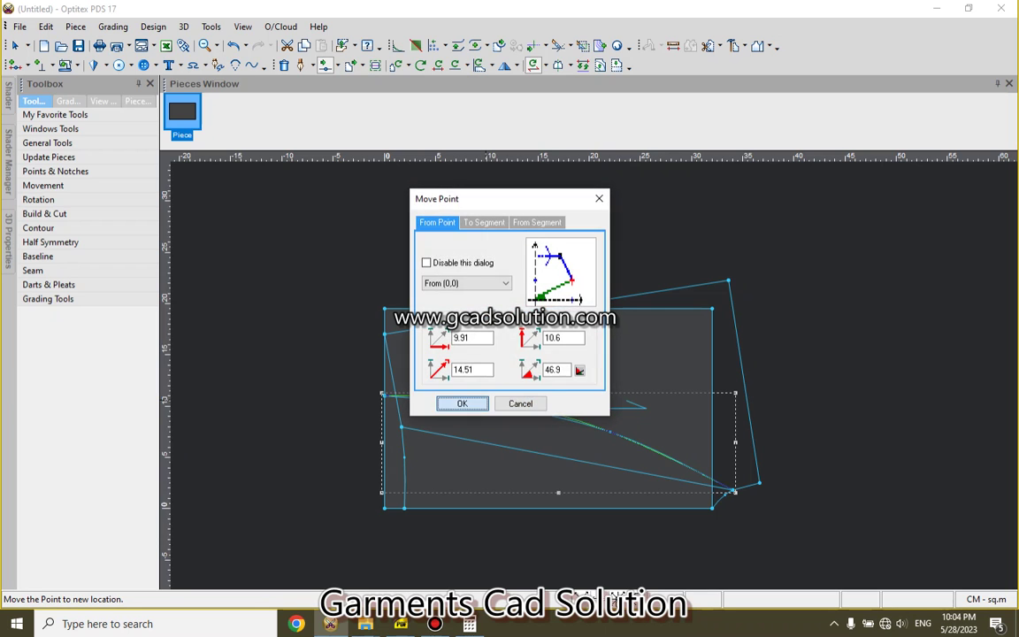
{"action": "left_click", "coordinate": [458, 403]}
{"action": "left_click", "coordinate": [484, 400]}
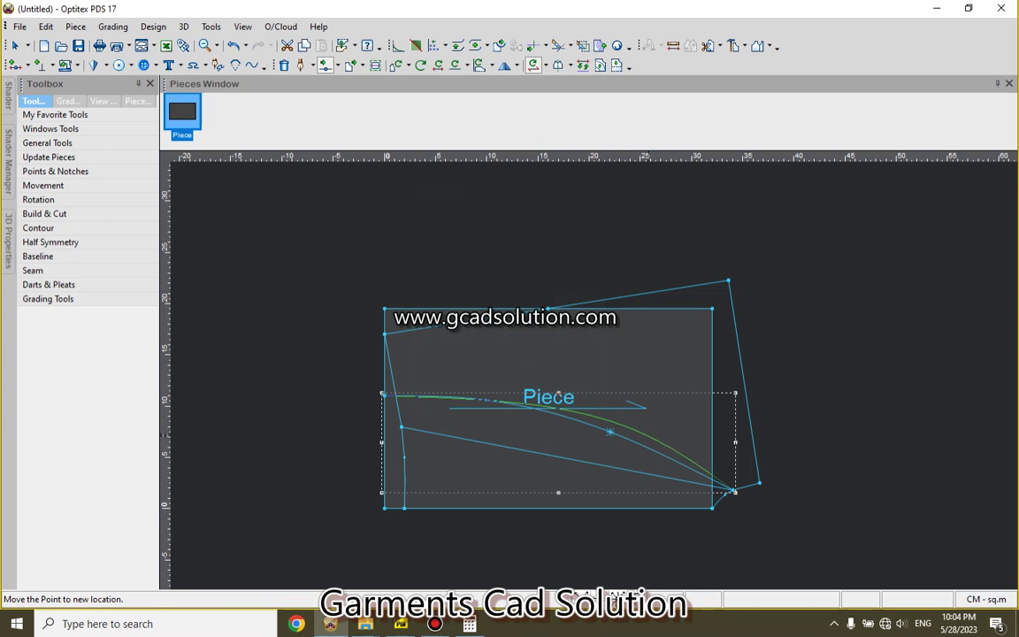
{"action": "left_click", "coordinate": [485, 400]}
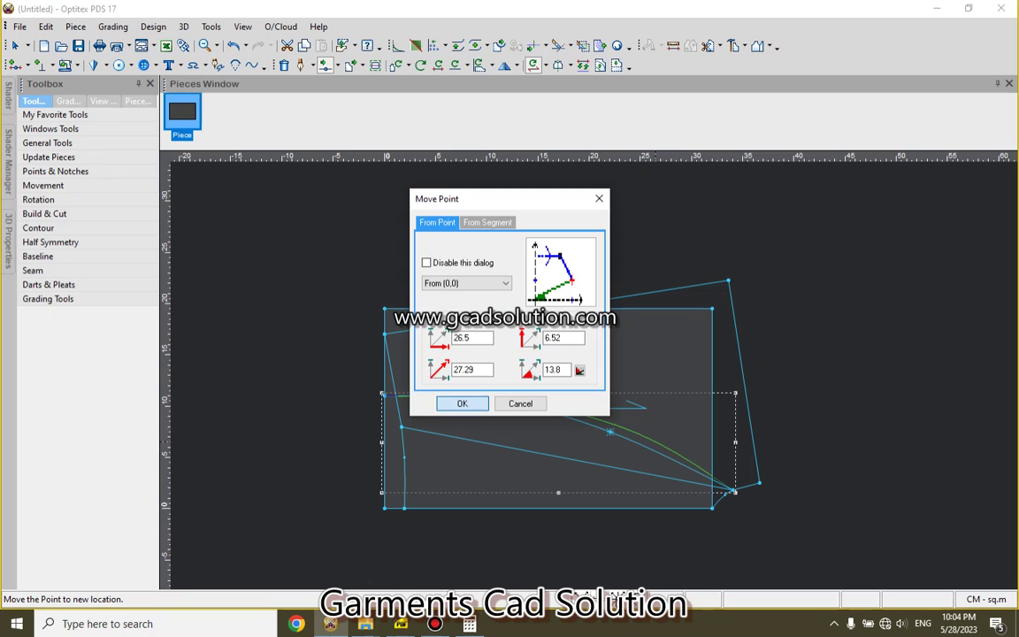
{"action": "left_click", "coordinate": [457, 402]}
{"action": "left_click", "coordinate": [401, 427]}
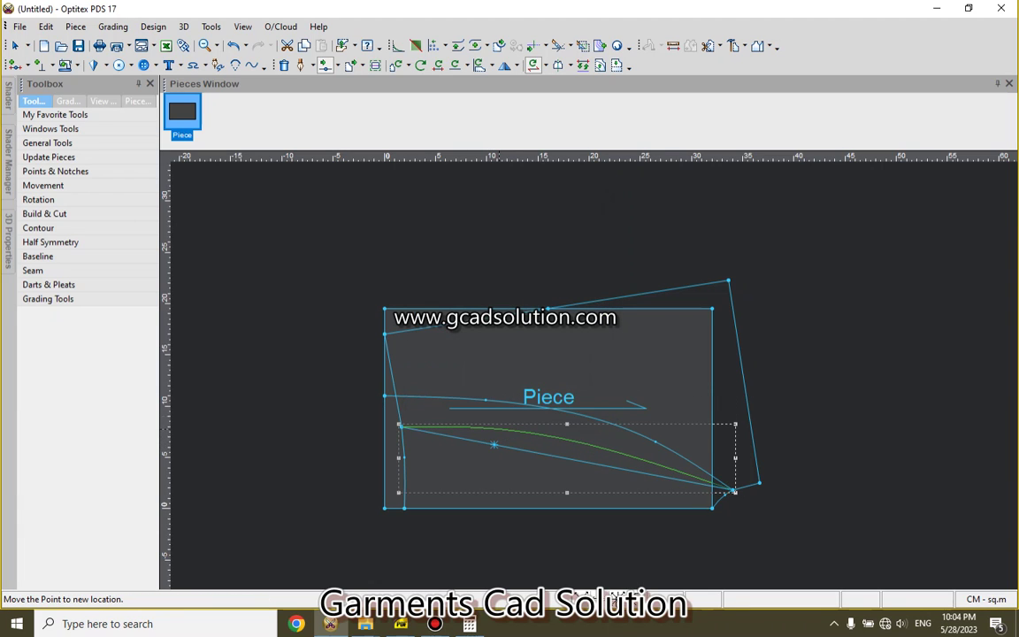
{"action": "left_click", "coordinate": [401, 426]}
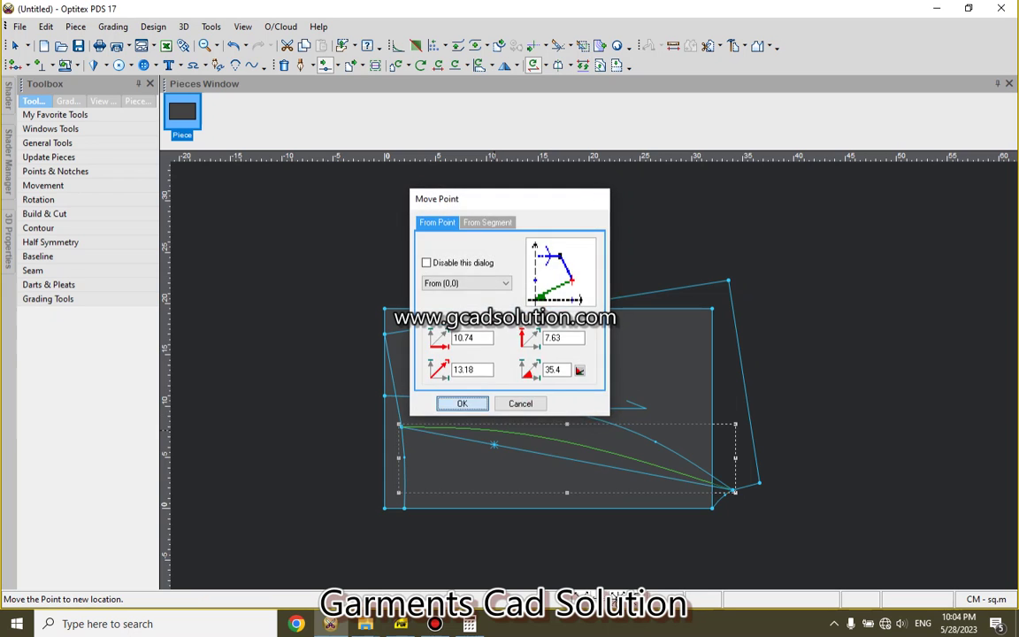
{"action": "left_click", "coordinate": [458, 402]}
{"action": "left_click", "coordinate": [493, 431]}
{"action": "left_click", "coordinate": [643, 457]}
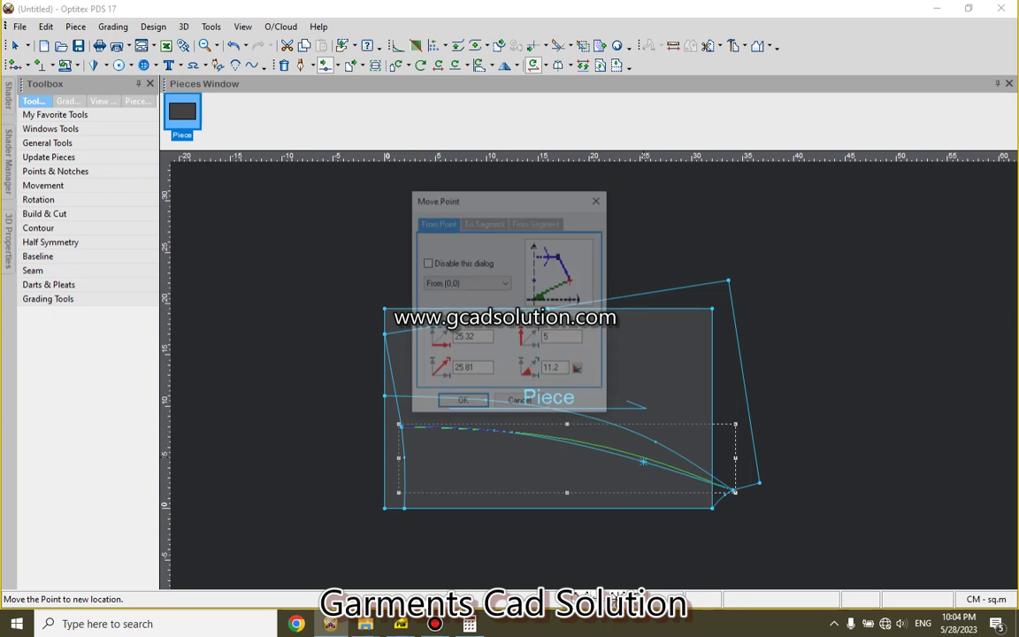
{"action": "key", "text": "Return"}
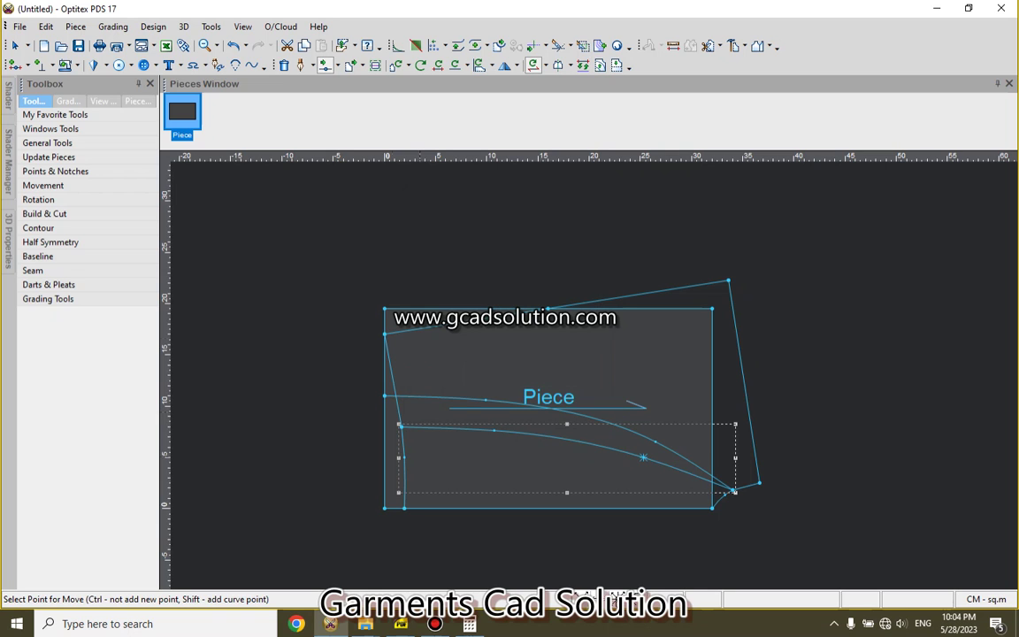
{"action": "left_click", "coordinate": [400, 624]}
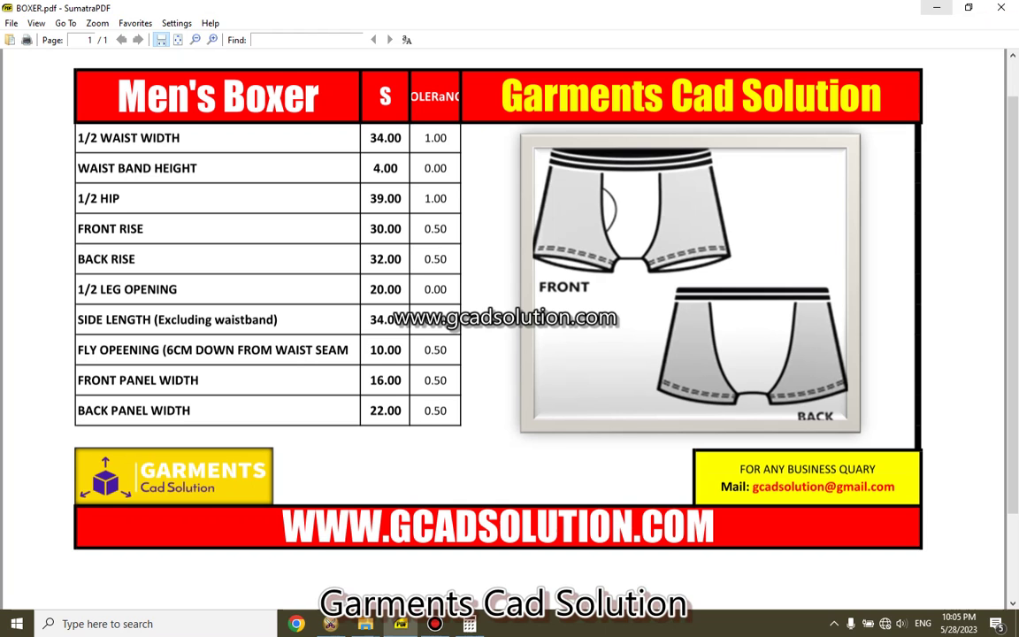
{"action": "left_click", "coordinate": [937, 8]}
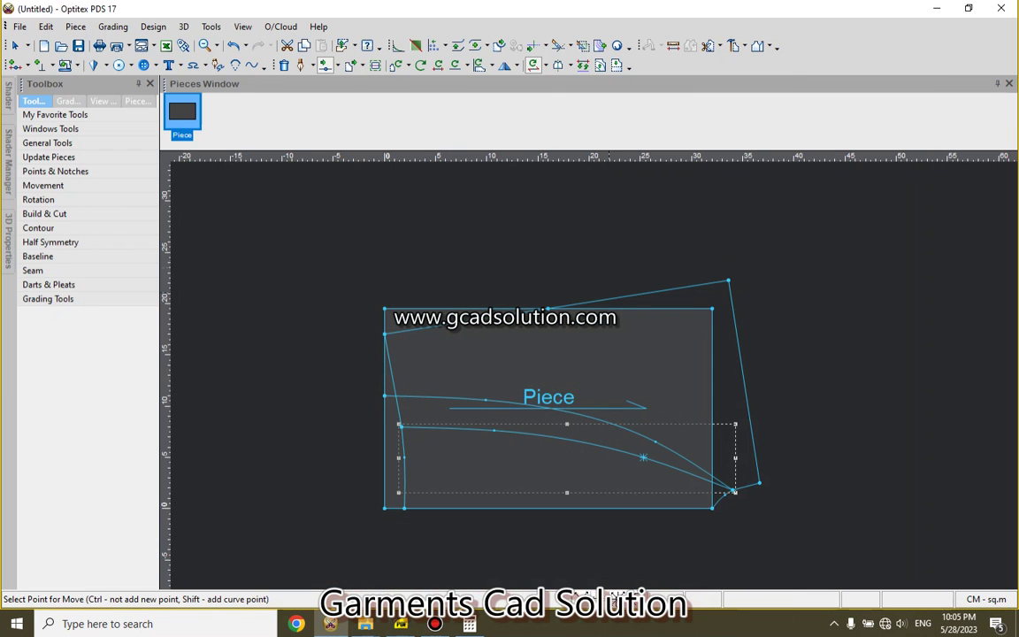
{"action": "left_click", "coordinate": [14, 65]}
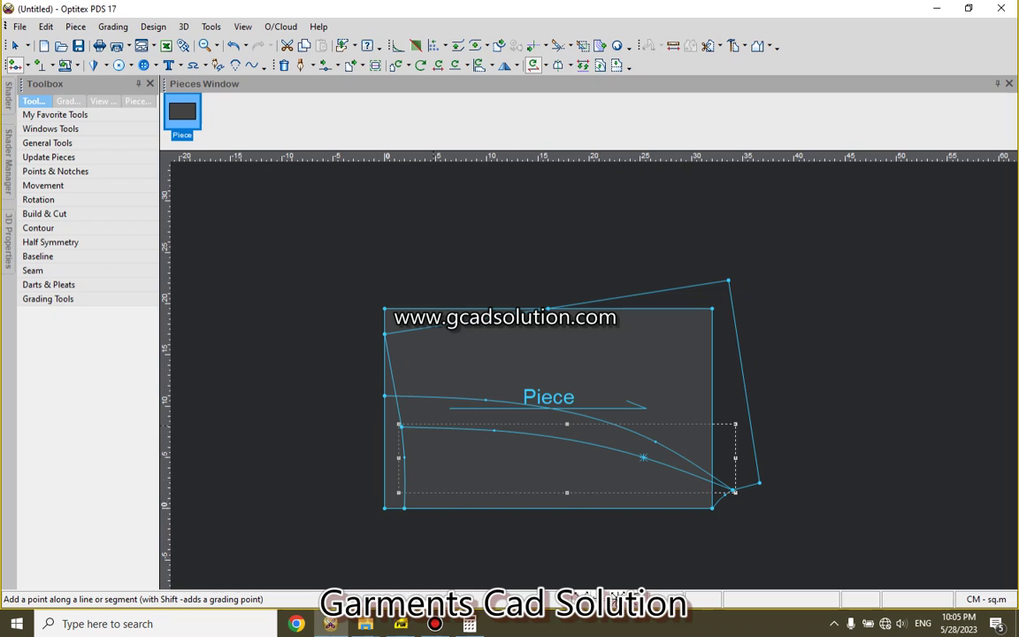
Step: Add a point 6 cm along the lower internal curve and another further along
{"action": "left_click", "coordinate": [428, 427]}
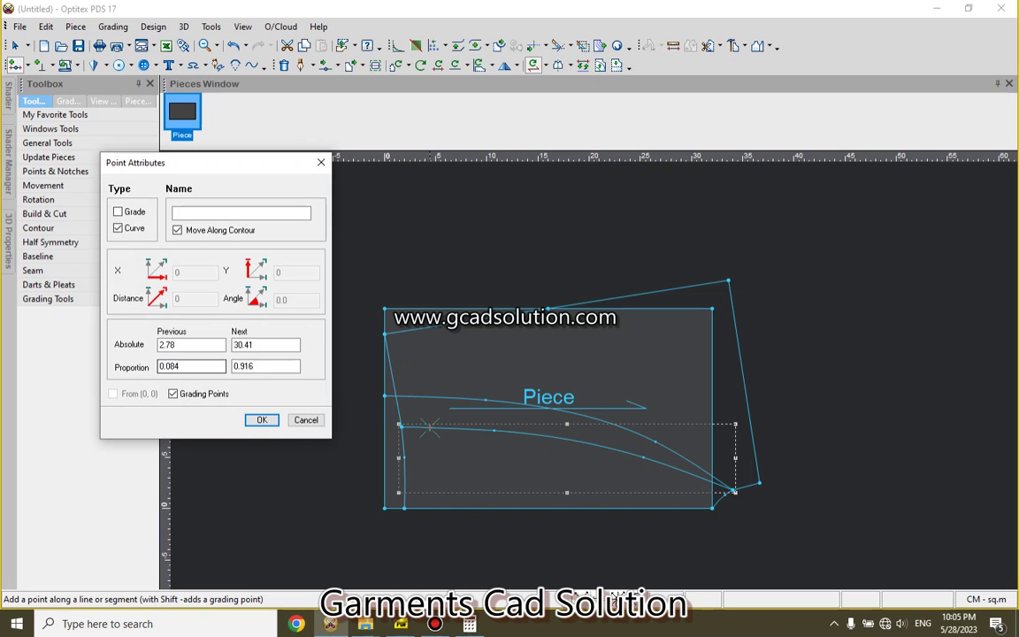
{"action": "type", "text": "6"}
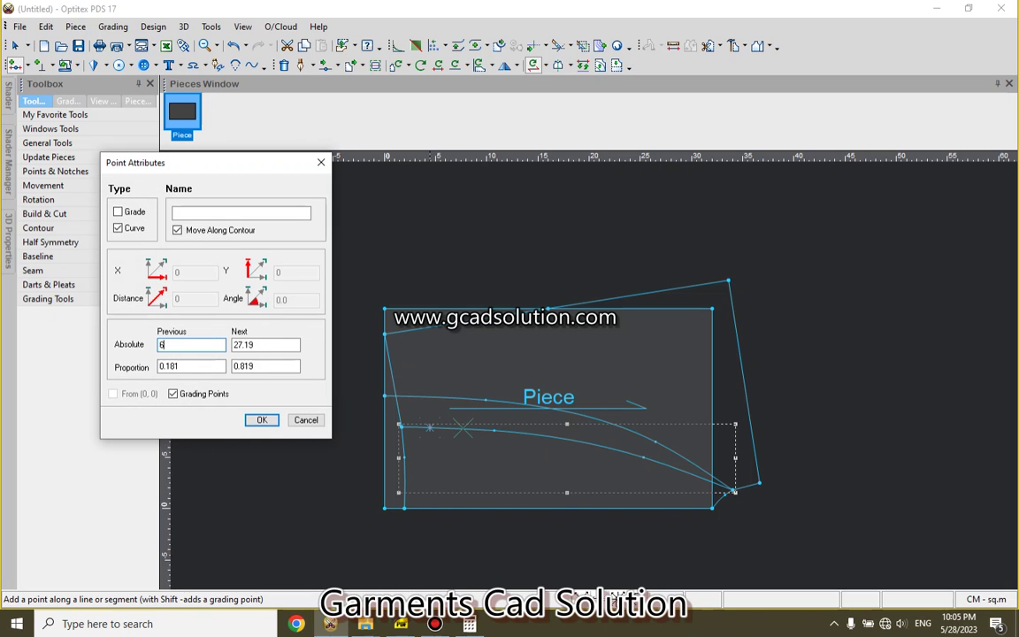
{"action": "key", "text": "Return"}
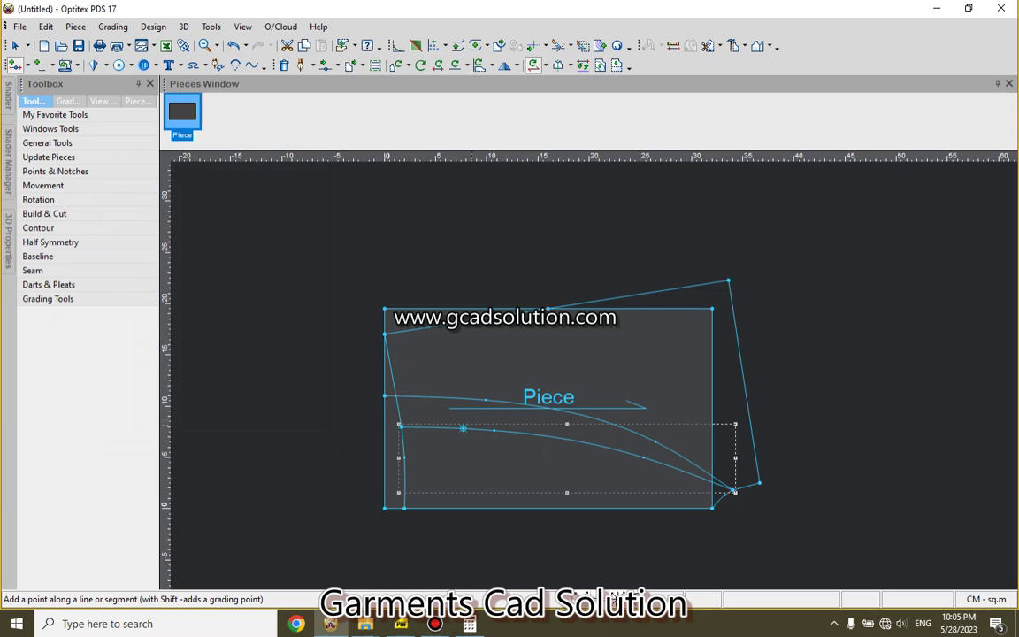
{"action": "left_click", "coordinate": [484, 429]}
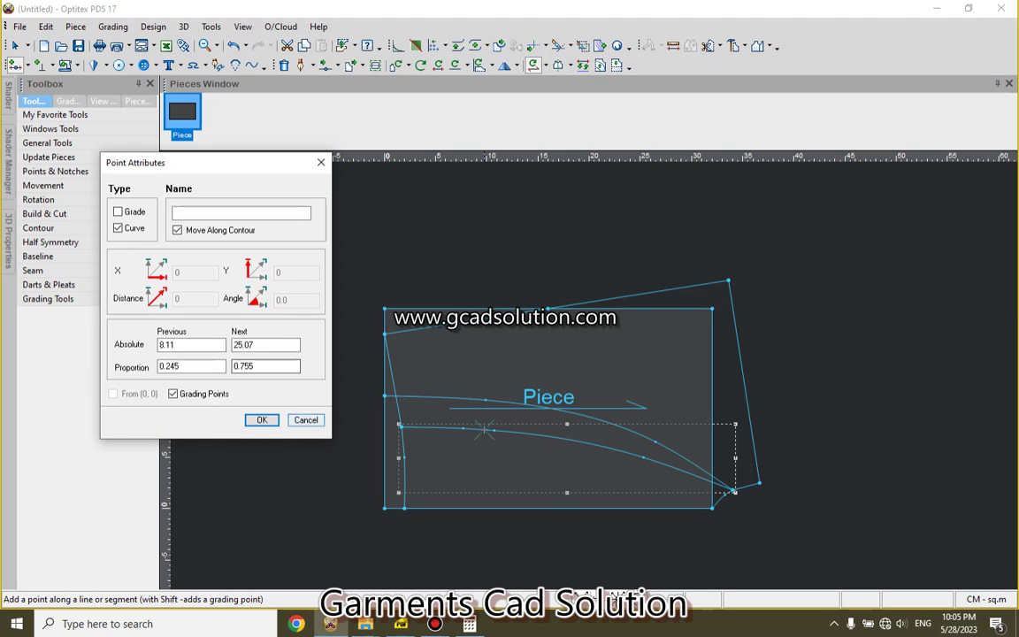
{"action": "key", "text": "Return"}
Step: Inspect the new point, then add another point 10 cm along the lower curve
{"action": "right_click", "coordinate": [500, 252]}
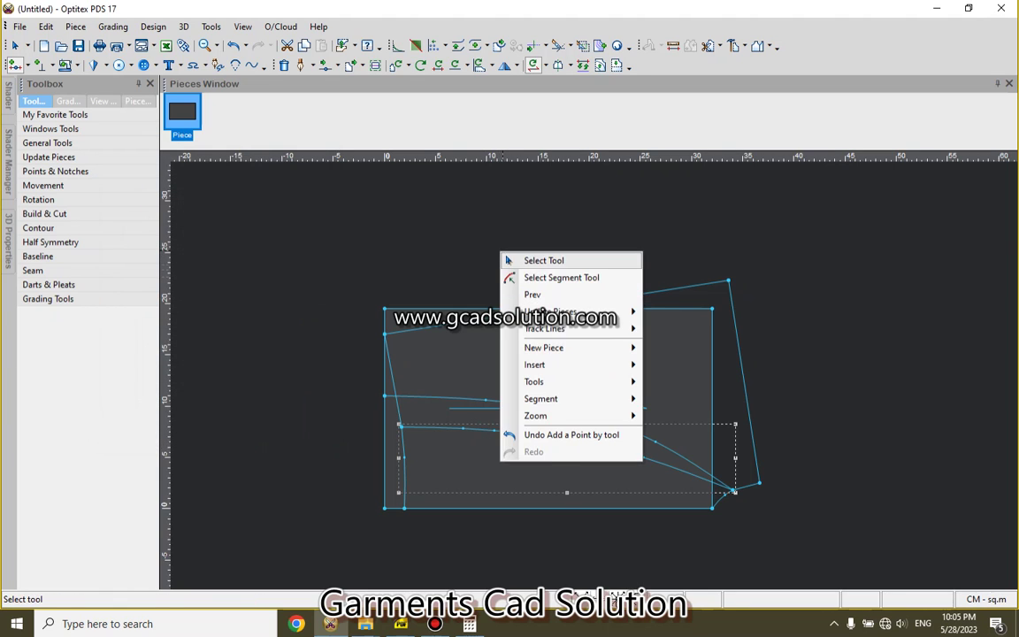
{"action": "left_click", "coordinate": [544, 259]}
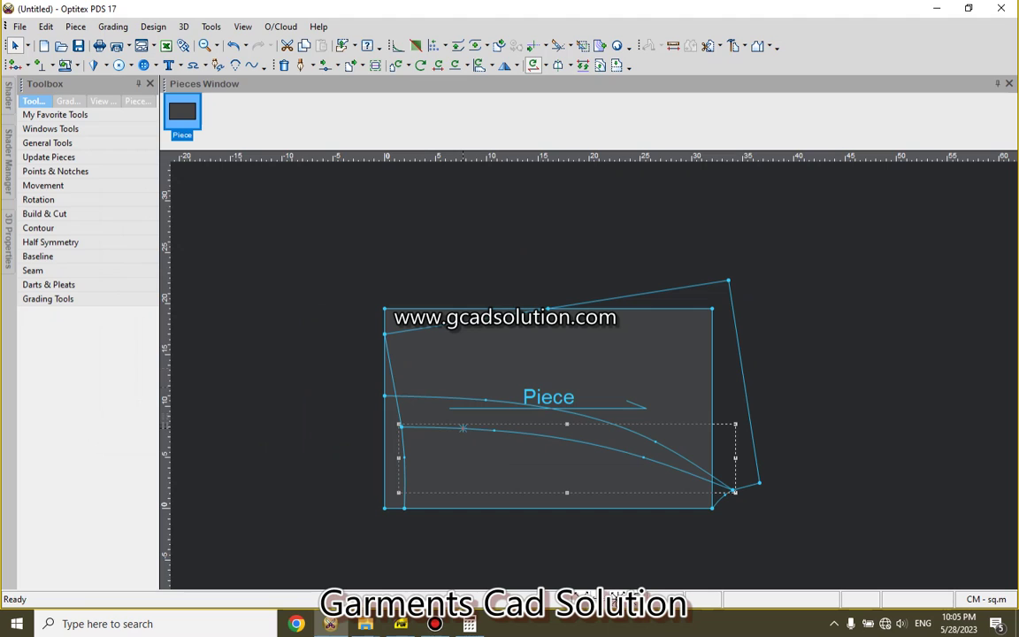
{"action": "left_click", "coordinate": [462, 428]}
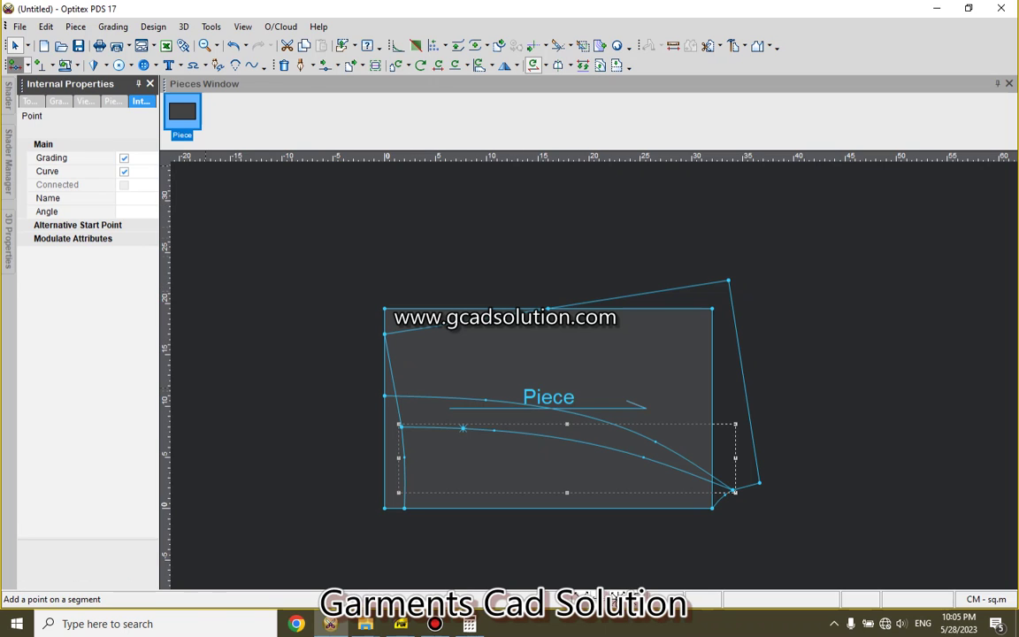
{"action": "left_click", "coordinate": [14, 65]}
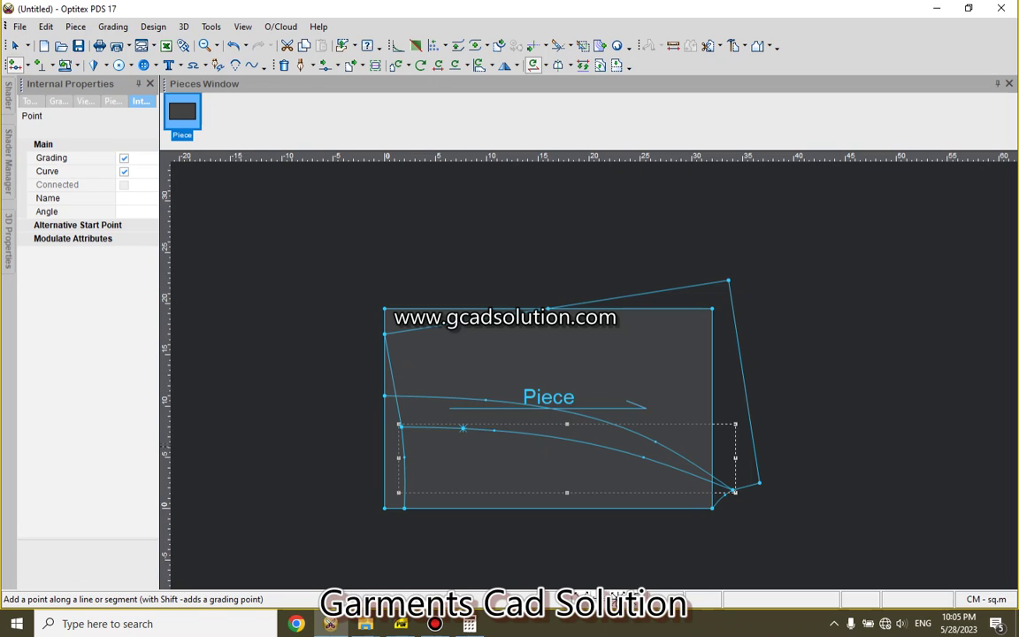
{"action": "left_click", "coordinate": [476, 428]}
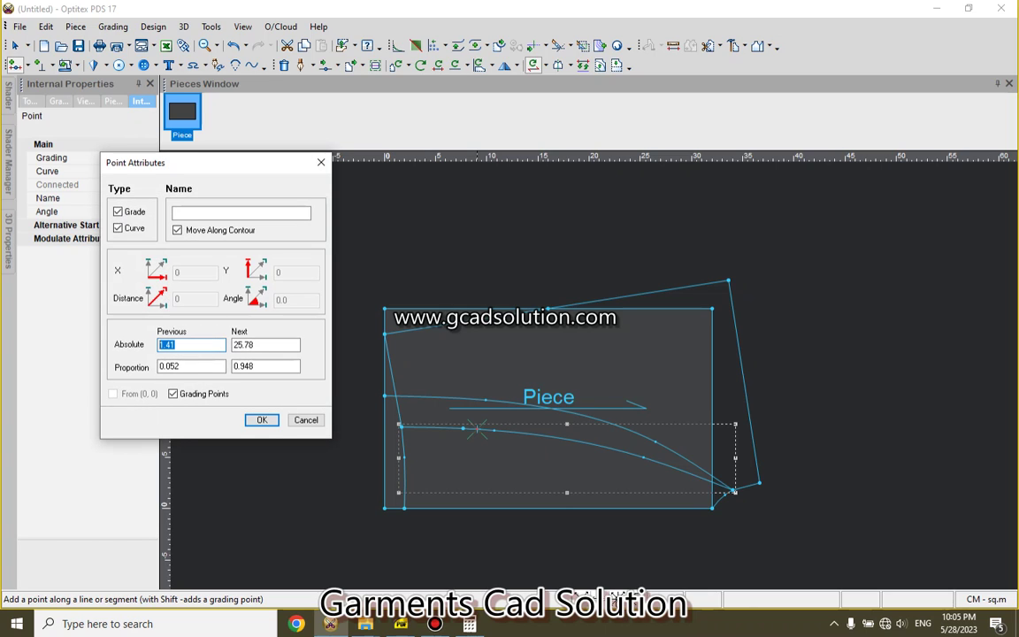
{"action": "type", "text": "1"}
{"action": "type", "text": "0"}
{"action": "key", "text": "Return"}
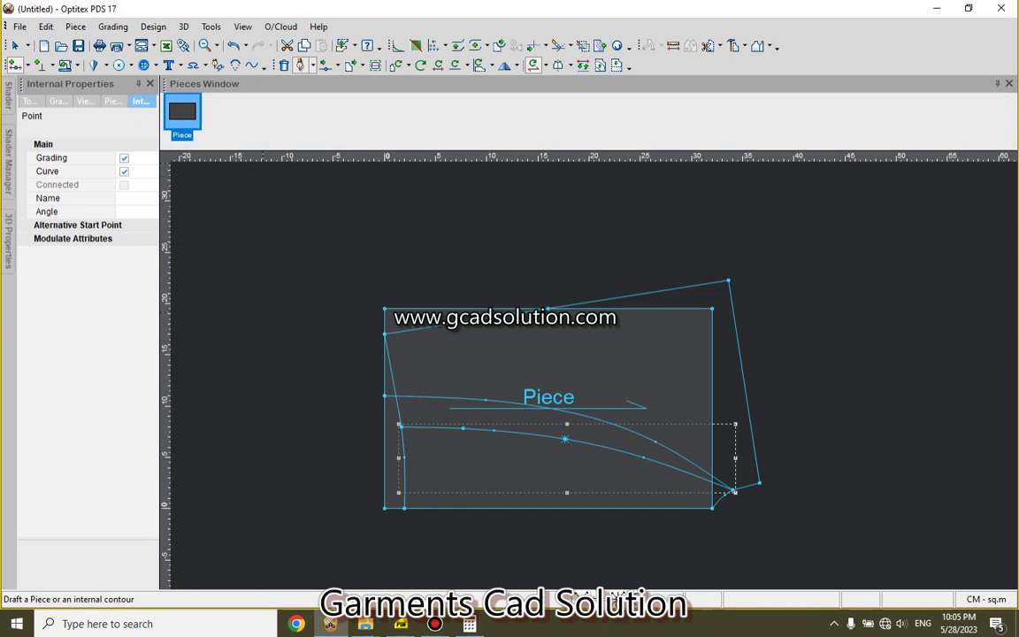
Step: Draft a U-shaped internal curve from the first added point, through a low point, to the second point
{"action": "left_click", "coordinate": [463, 428]}
{"action": "key", "text": "Return"}
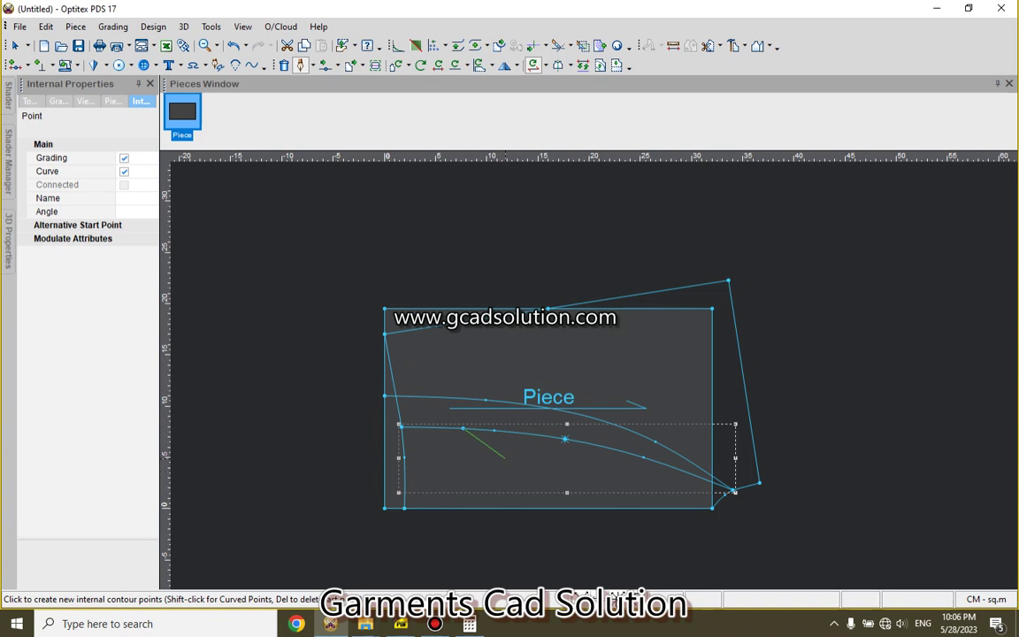
{"action": "left_click", "coordinate": [506, 458]}
{"action": "key", "text": "Return"}
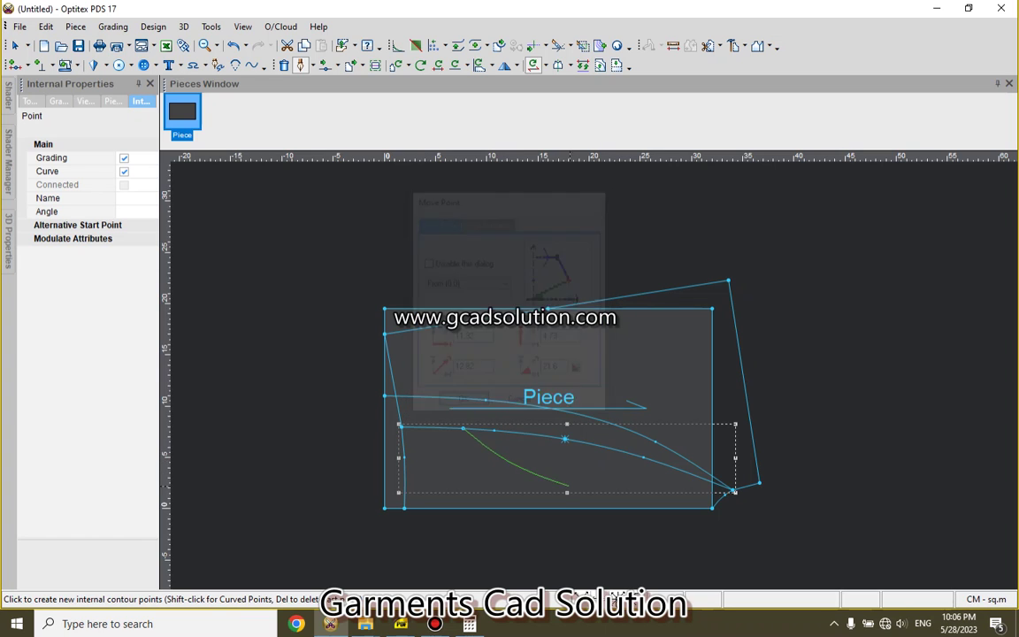
{"action": "left_click", "coordinate": [565, 439]}
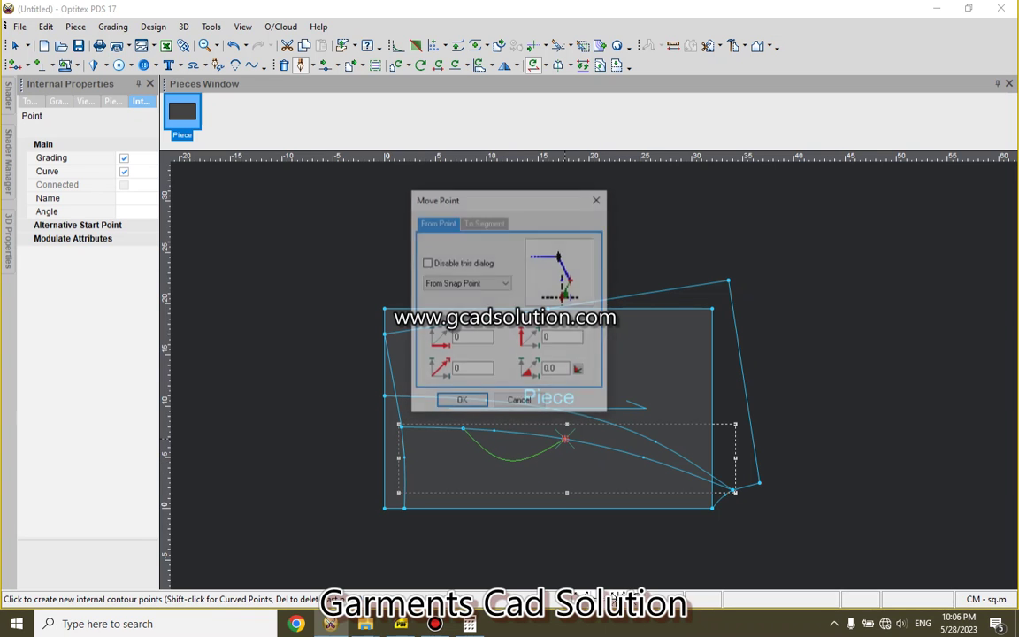
{"action": "key", "text": "Return"}
{"action": "right_click", "coordinate": [643, 366]}
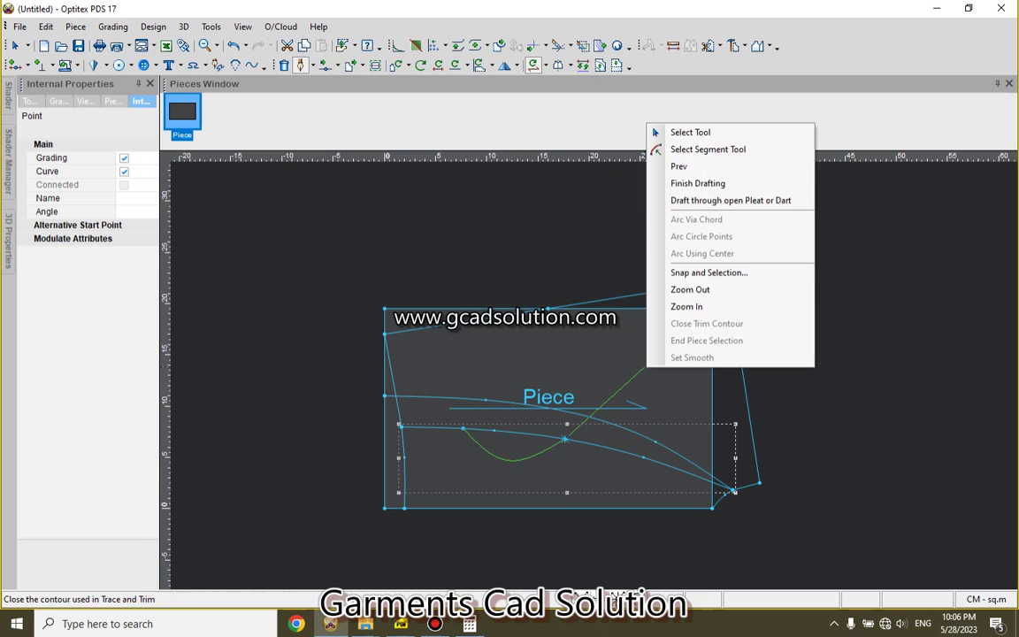
{"action": "left_click", "coordinate": [663, 130]}
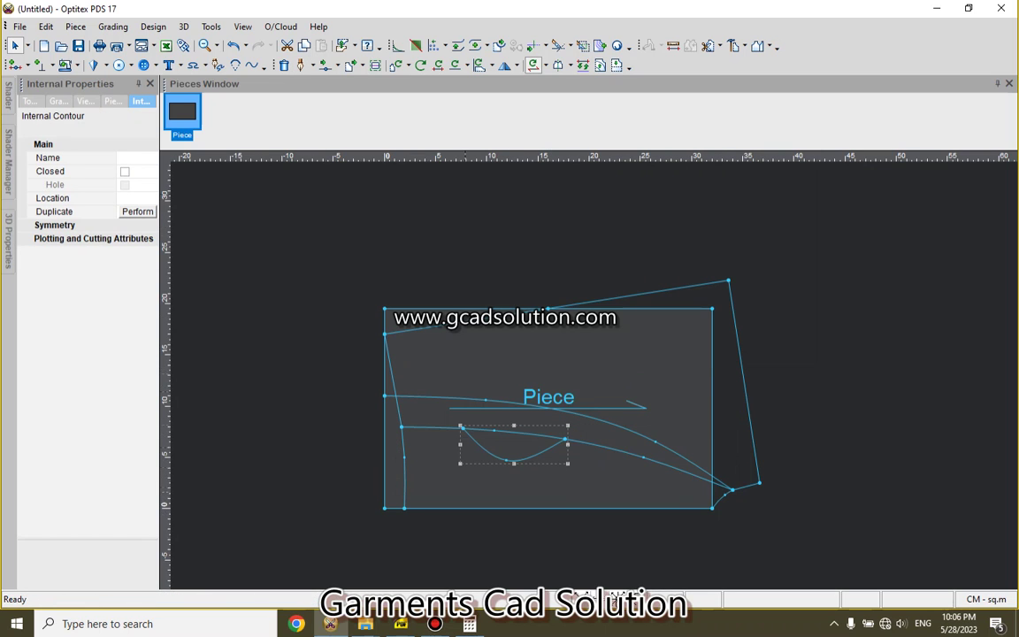
{"action": "scroll", "coordinate": [616, 600], "scroll_direction": "up", "scroll_amount": 3}
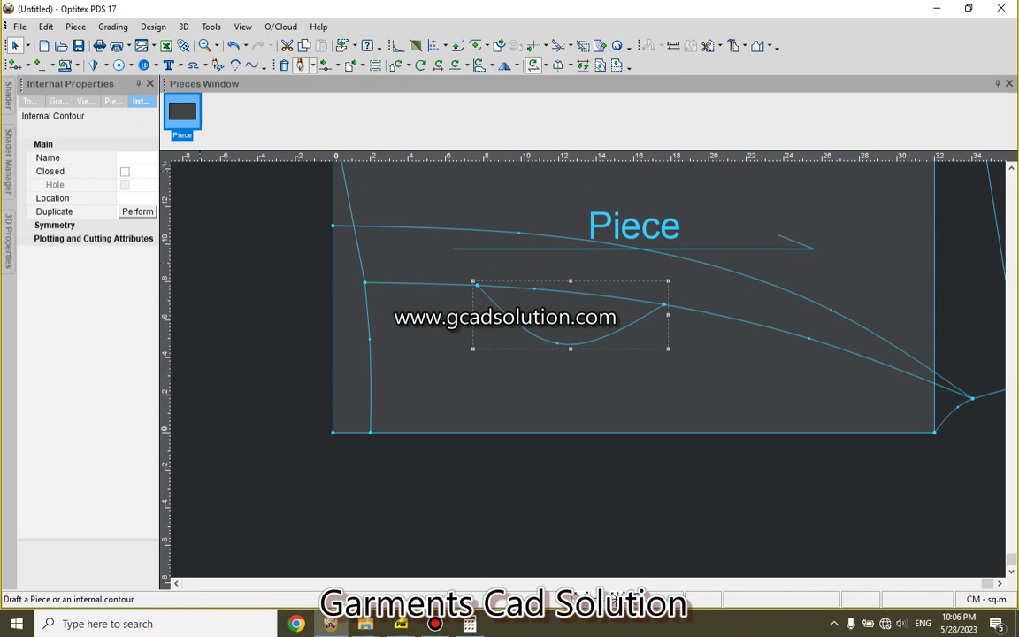
Step: Move points on the new curve, including its bottom point, to start rounding the scoop
{"action": "left_click", "coordinate": [326, 65]}
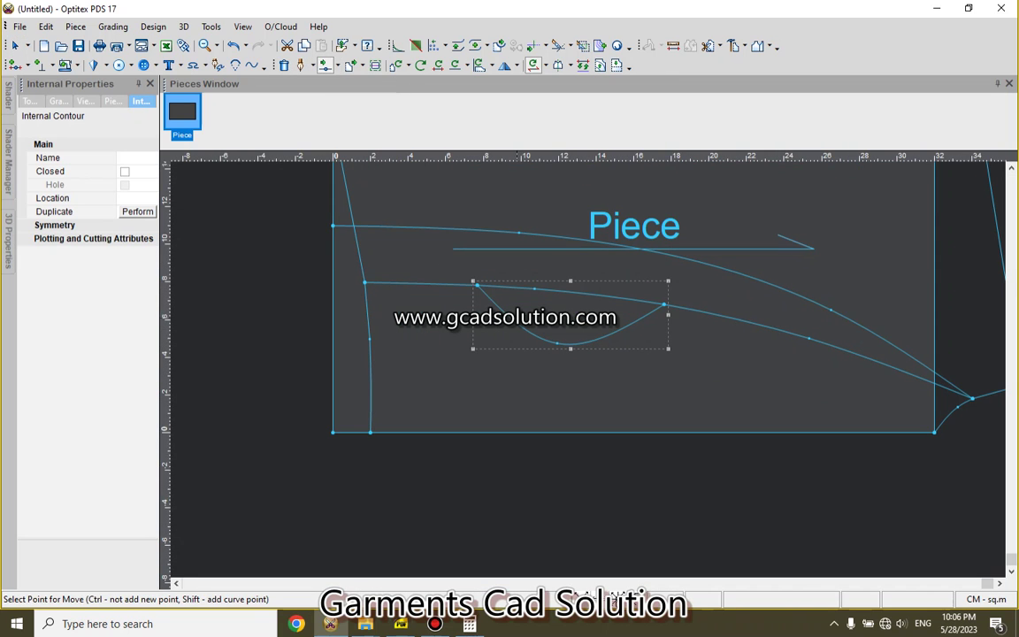
{"action": "left_click", "coordinate": [557, 342]}
{"action": "left_click", "coordinate": [518, 339]}
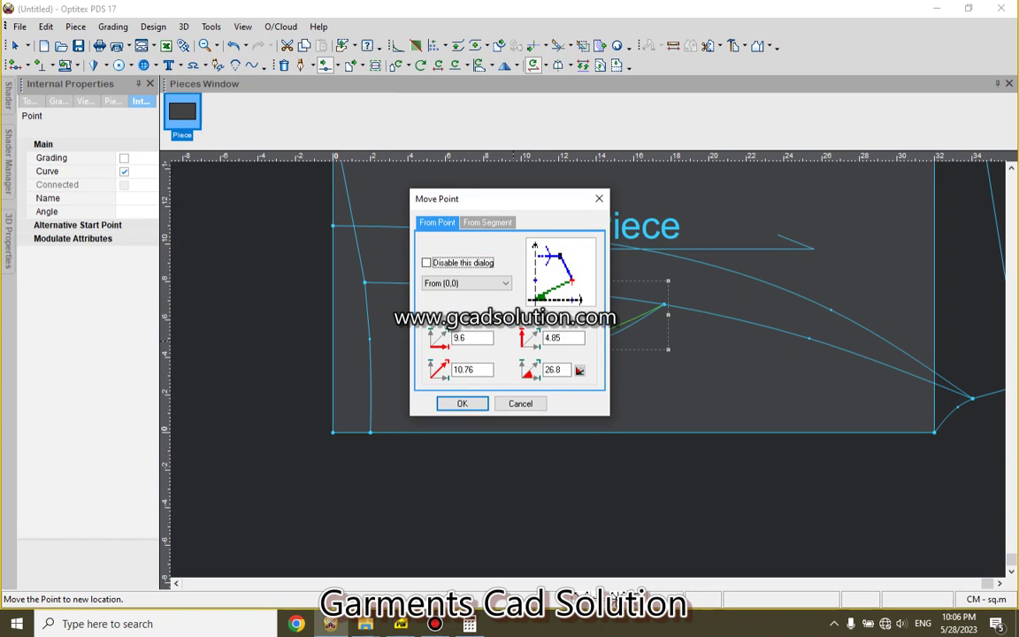
{"action": "key", "text": "Return"}
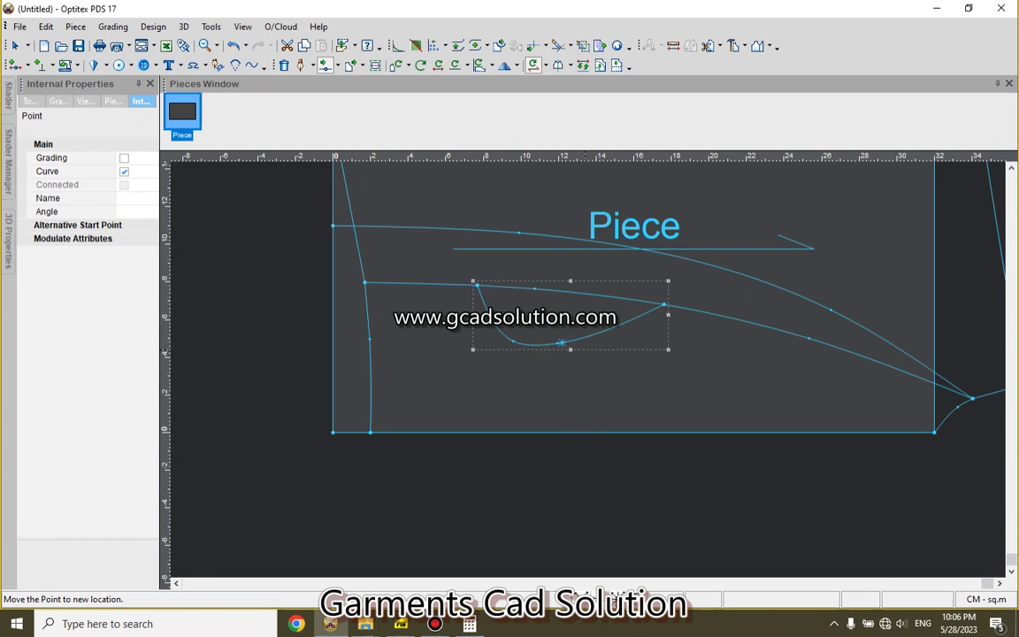
{"action": "left_click", "coordinate": [561, 342]}
{"action": "left_click", "coordinate": [518, 402]}
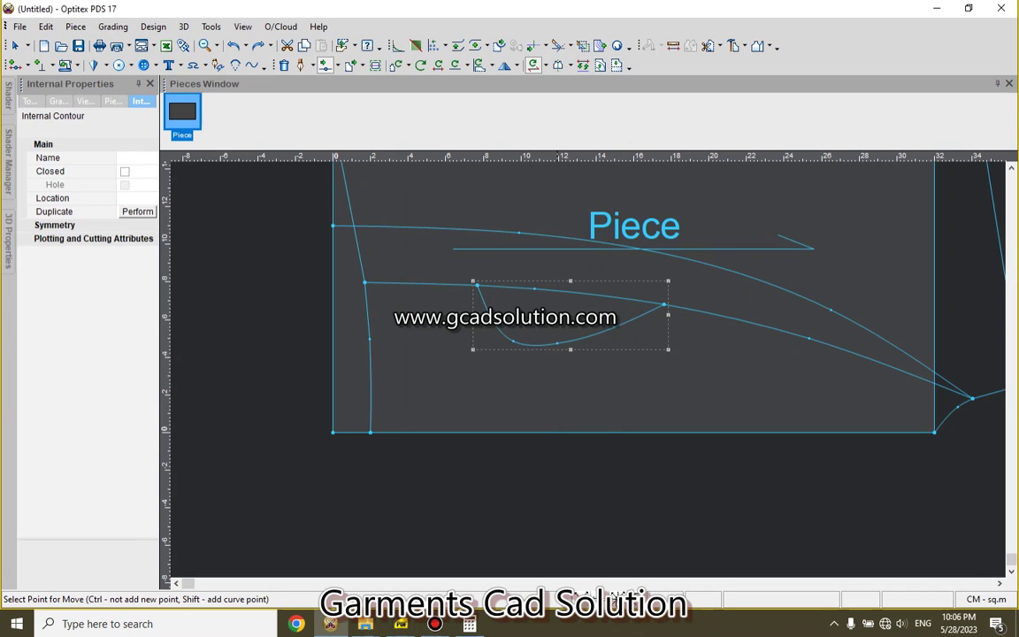
{"action": "left_click", "coordinate": [557, 342]}
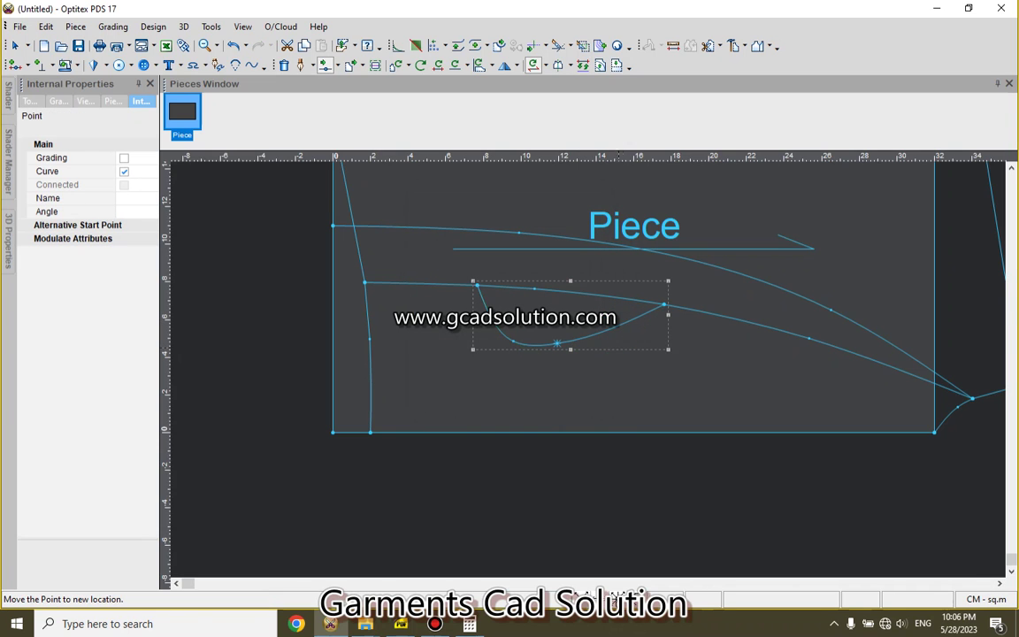
{"action": "left_click", "coordinate": [625, 333]}
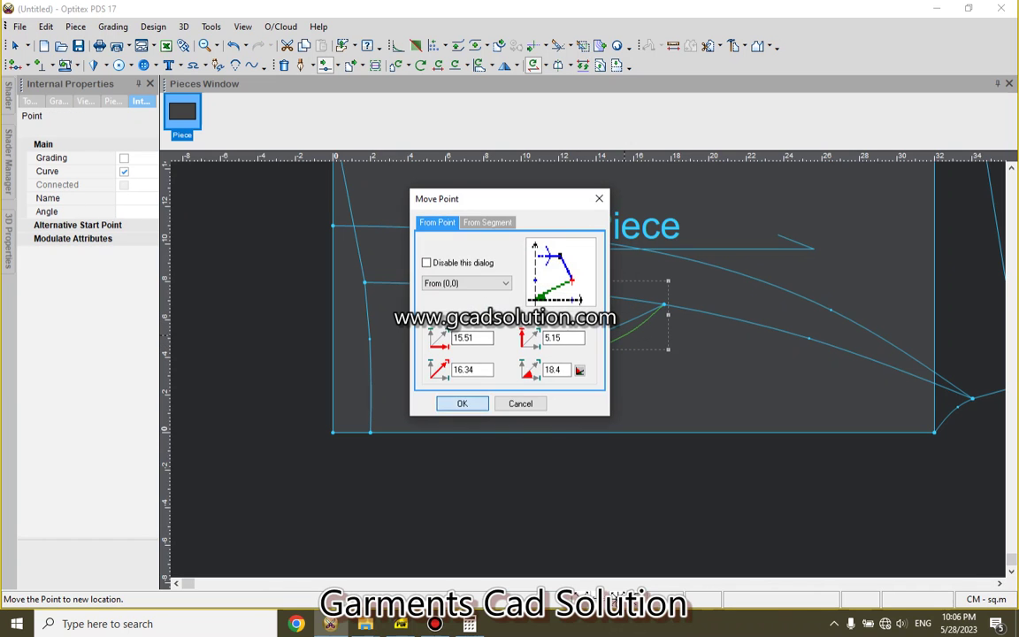
{"action": "key", "text": "Return"}
Step: Reposition two more curve points to reshape the scoop
{"action": "left_click", "coordinate": [624, 335]}
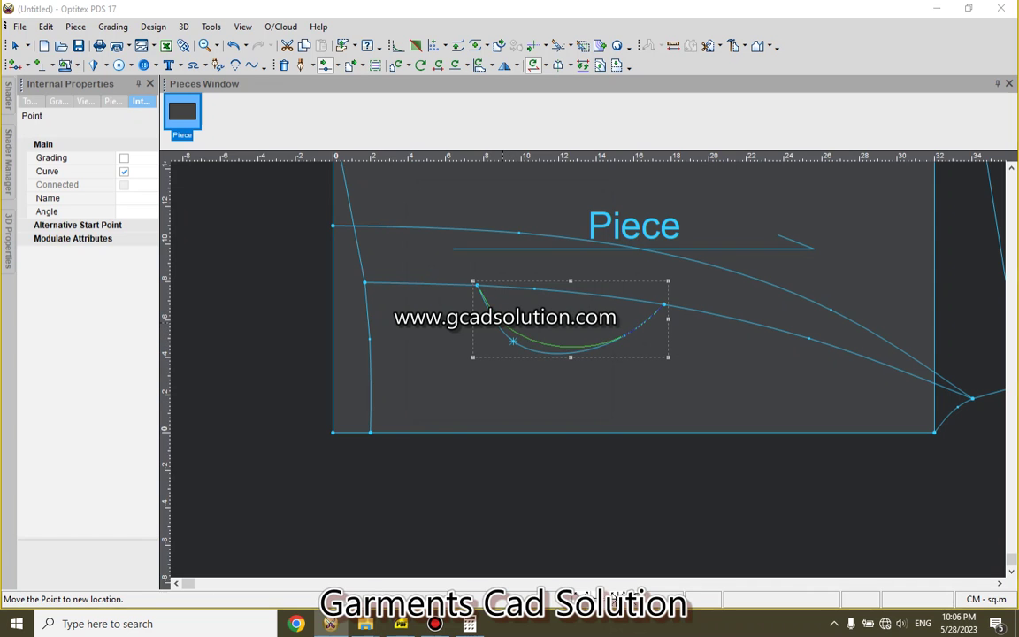
{"action": "left_click", "coordinate": [505, 318]}
{"action": "key", "text": "Return"}
{"action": "left_click", "coordinate": [505, 319]}
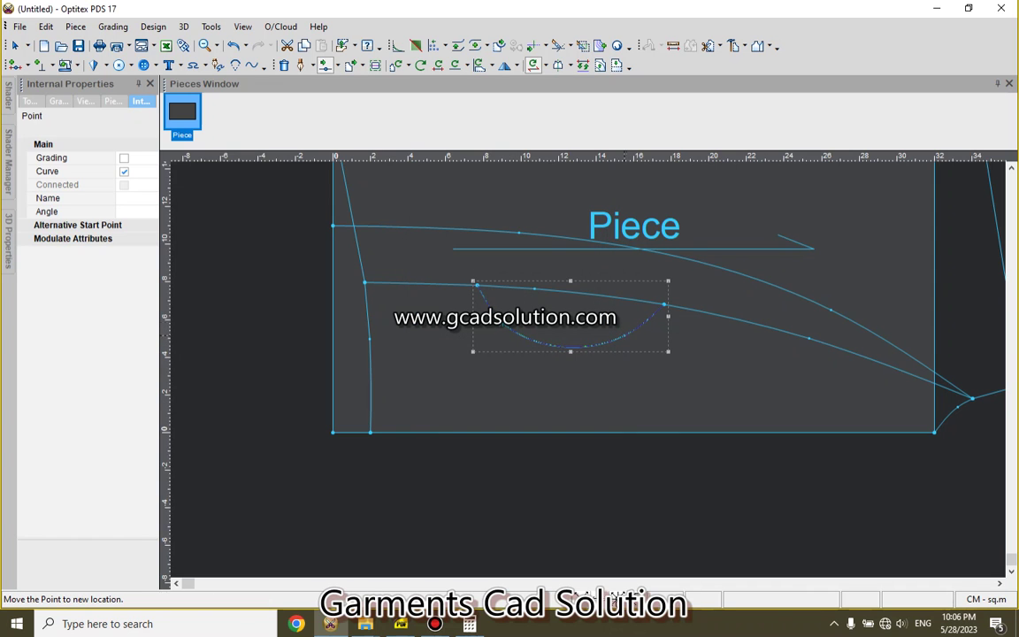
{"action": "left_click", "coordinate": [643, 325]}
{"action": "key", "text": "Return"}
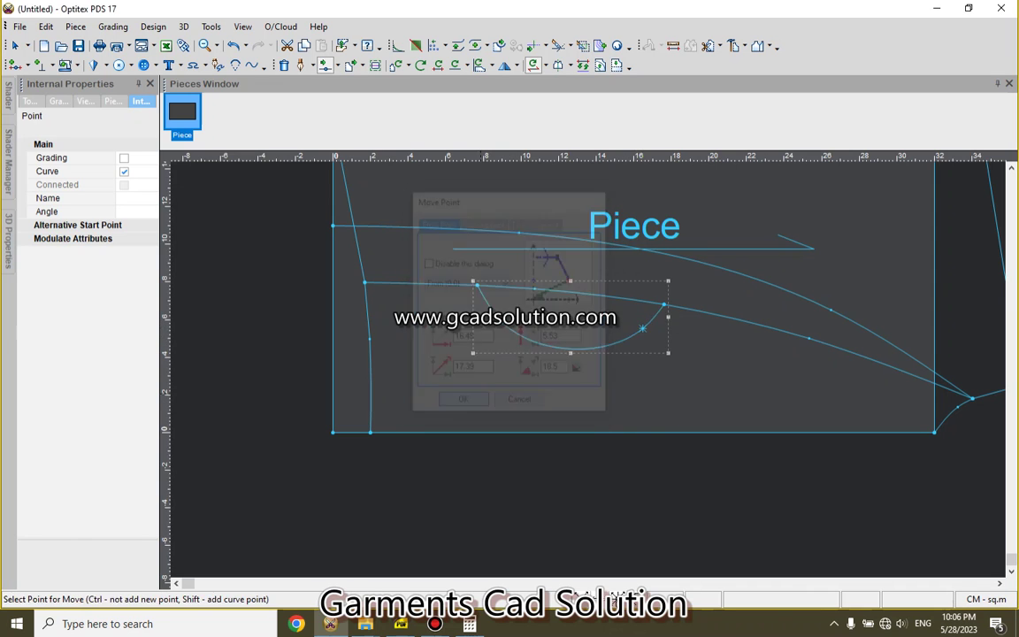
{"action": "left_click", "coordinate": [643, 328]}
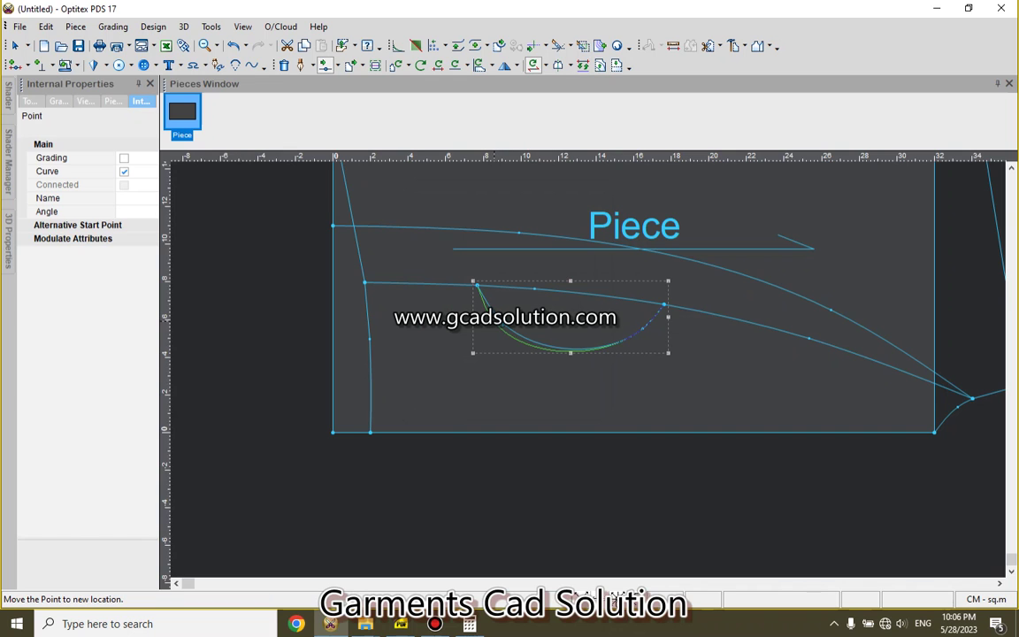
{"action": "left_click", "coordinate": [495, 321]}
{"action": "key", "text": "Return"}
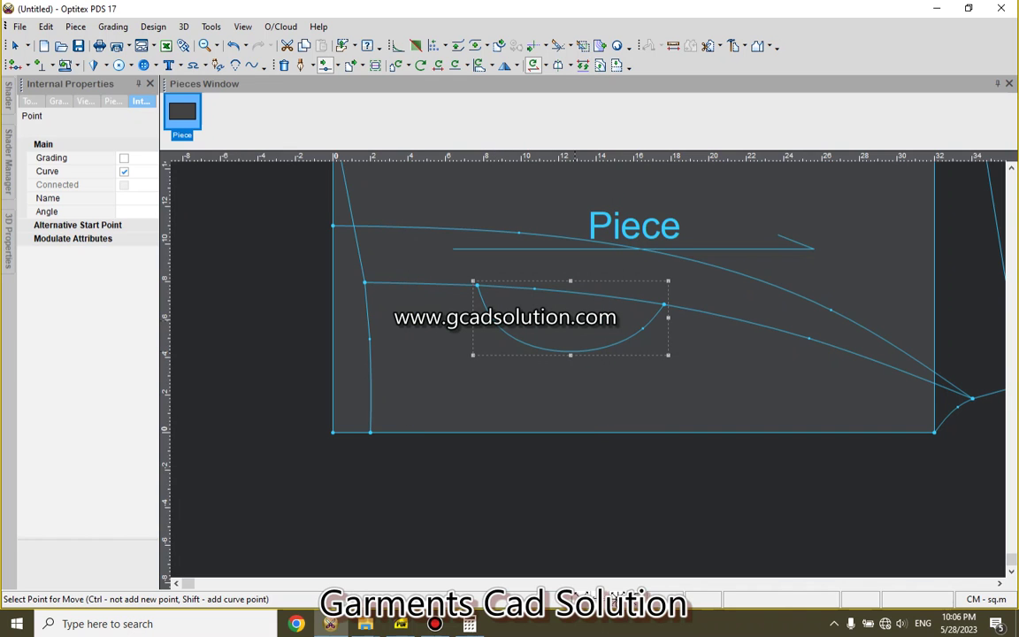
Step: Shift the point near the curve's right end up and right to finish the rounded scoop
{"action": "left_click", "coordinate": [584, 352]}
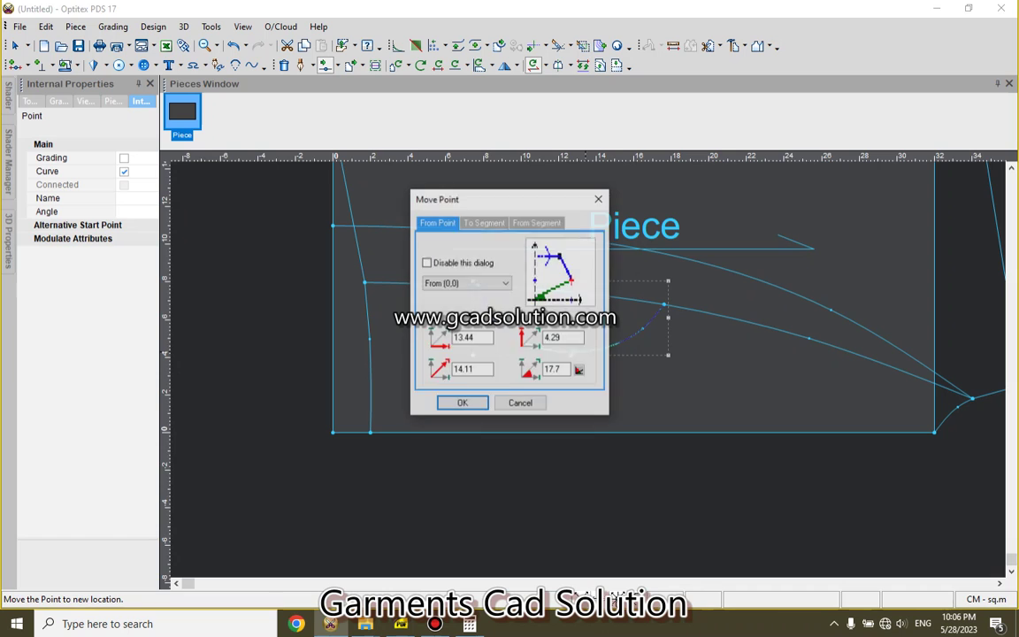
{"action": "key", "text": "Return"}
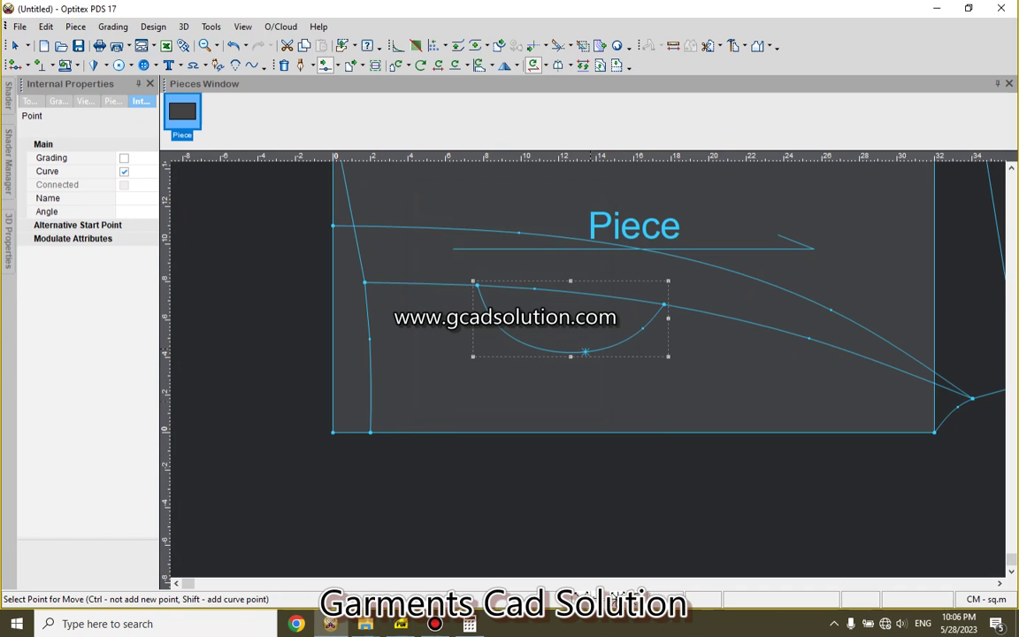
{"action": "left_click", "coordinate": [583, 352]}
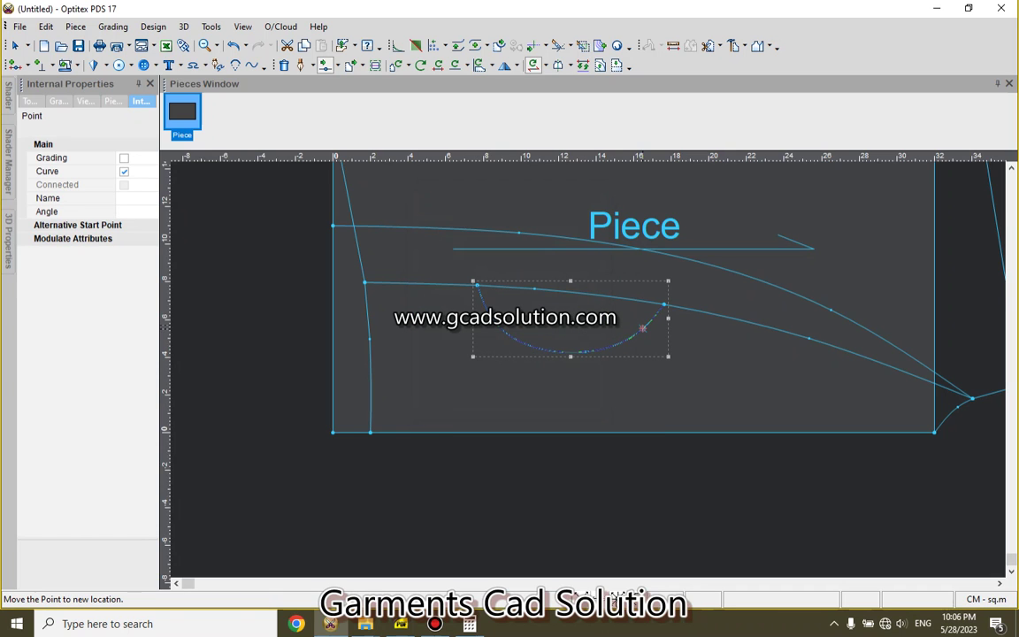
{"action": "left_click", "coordinate": [642, 328]}
{"action": "key", "text": "Return"}
{"action": "scroll", "coordinate": [543, 425], "scroll_direction": "down", "scroll_amount": 3}
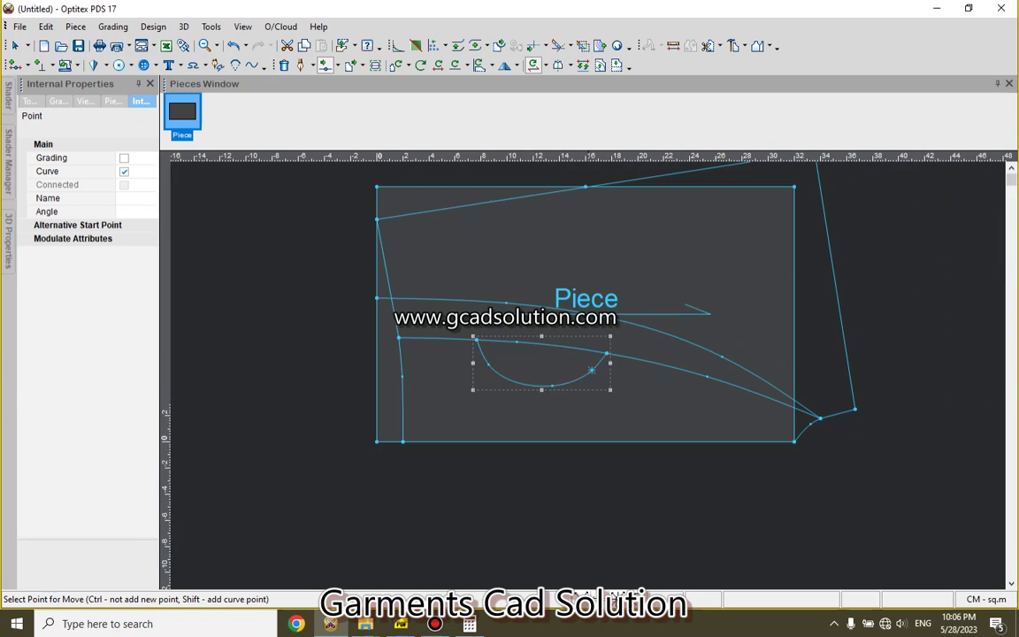
{"action": "scroll", "coordinate": [532, 500], "scroll_direction": "down", "scroll_amount": 1}
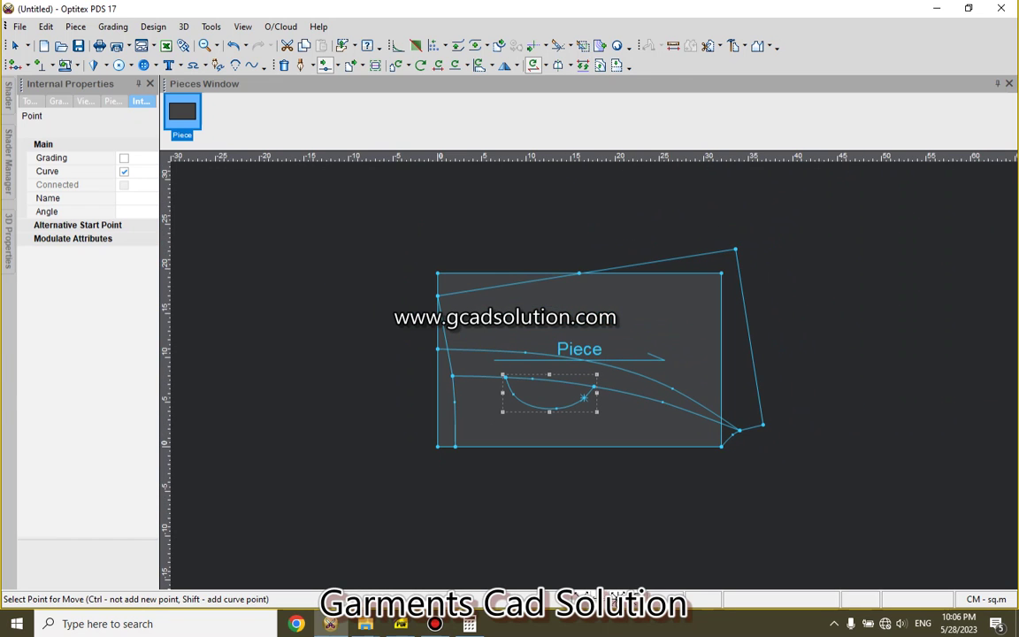
{"action": "scroll", "coordinate": [596, 372], "scroll_direction": "up", "scroll_amount": 1}
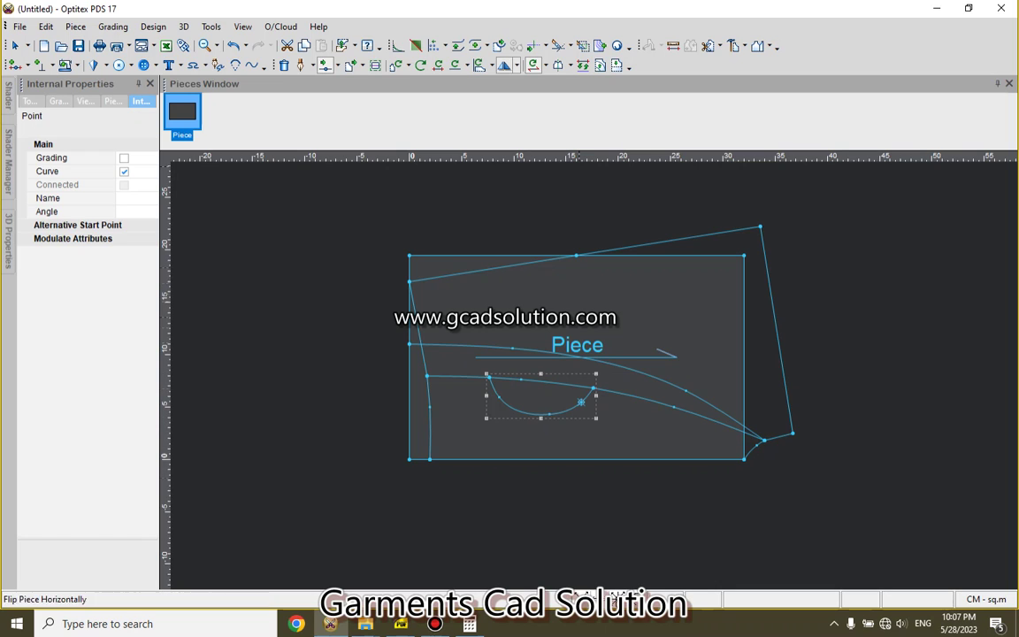
Step: Turn the boxer piece 90° clockwise with the Rotate Piece Clockwise button
{"action": "left_click", "coordinate": [482, 66]}
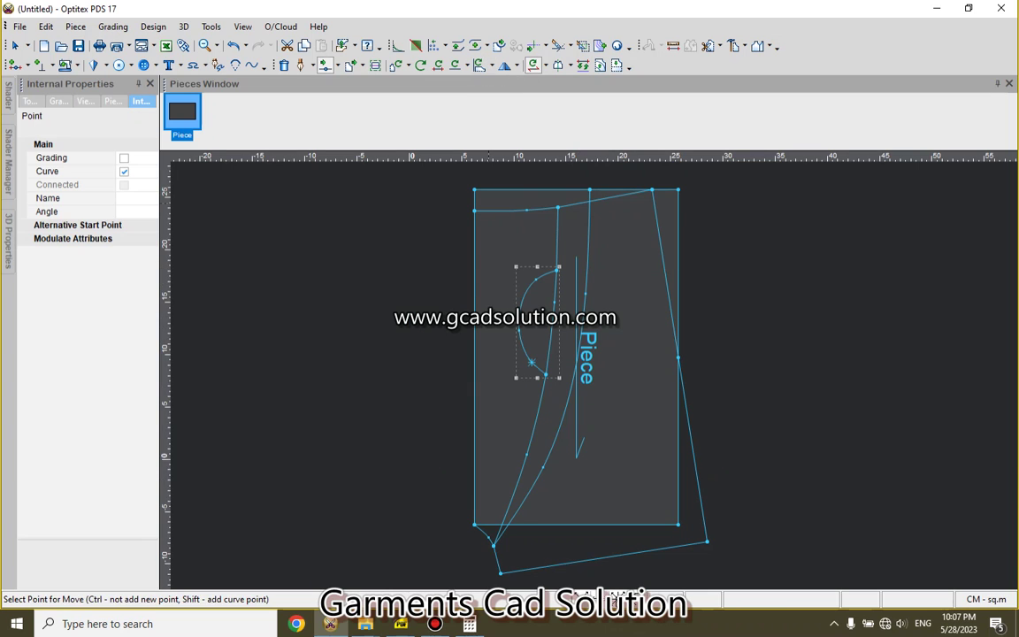
{"action": "left_click", "coordinate": [570, 66]}
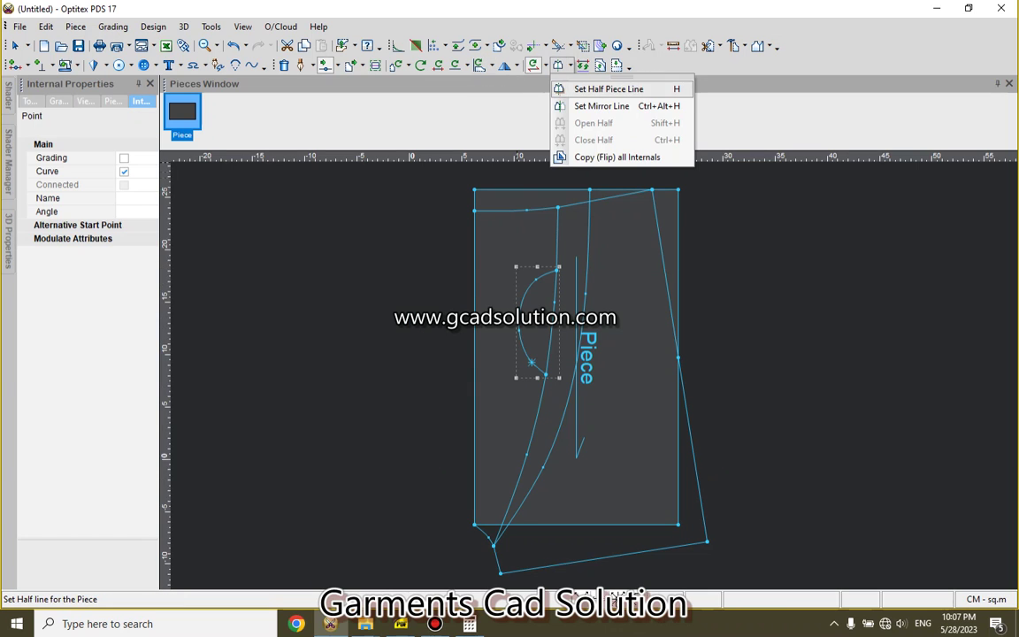
{"action": "left_click", "coordinate": [593, 86]}
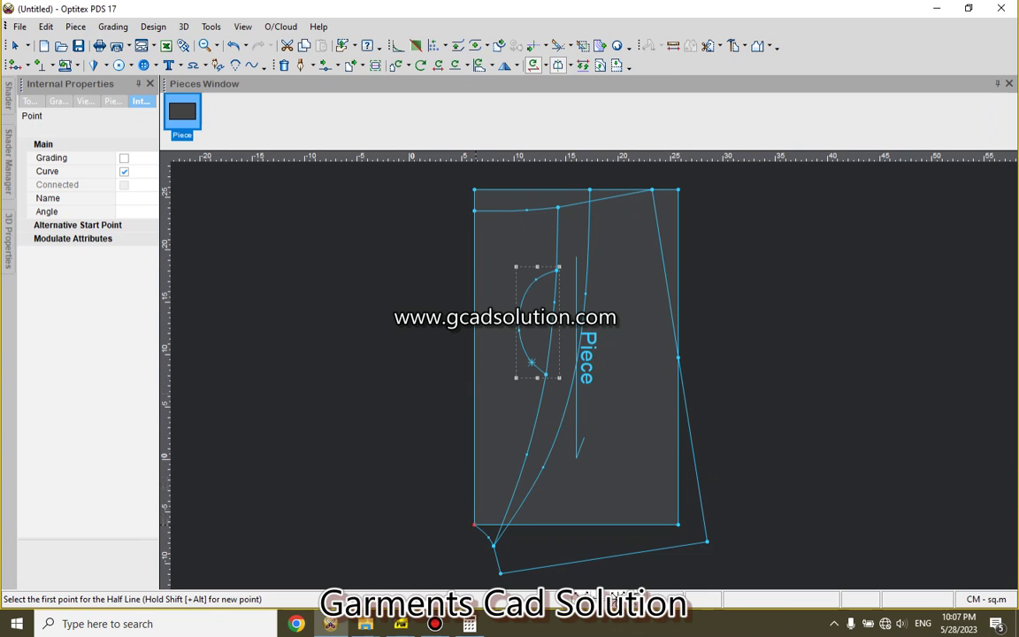
{"action": "left_click", "coordinate": [475, 189]}
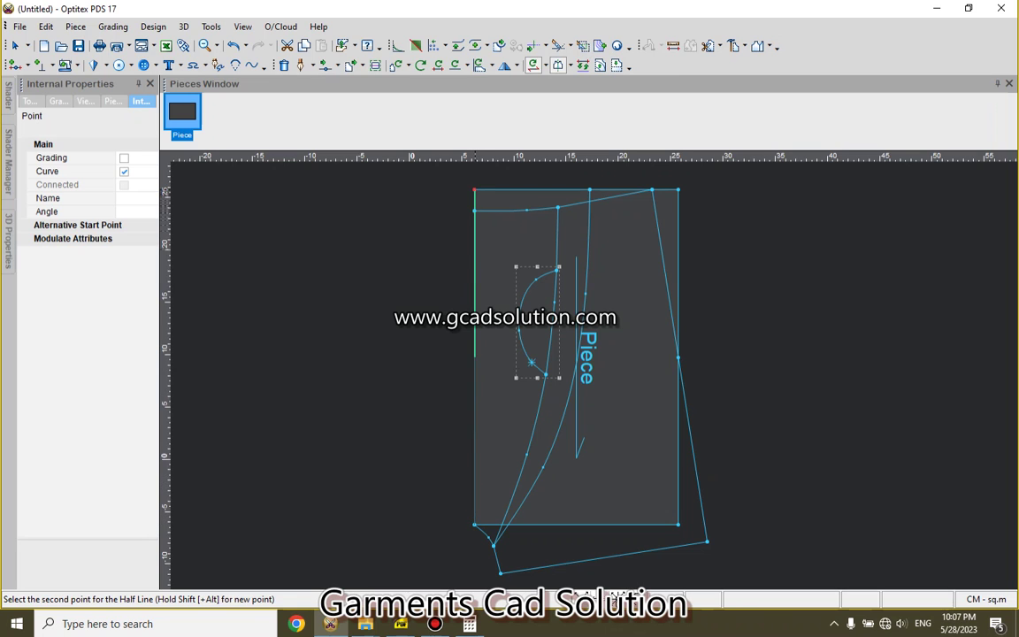
{"action": "left_click", "coordinate": [475, 525]}
{"action": "scroll", "coordinate": [495, 354], "scroll_direction": "down", "scroll_amount": 2}
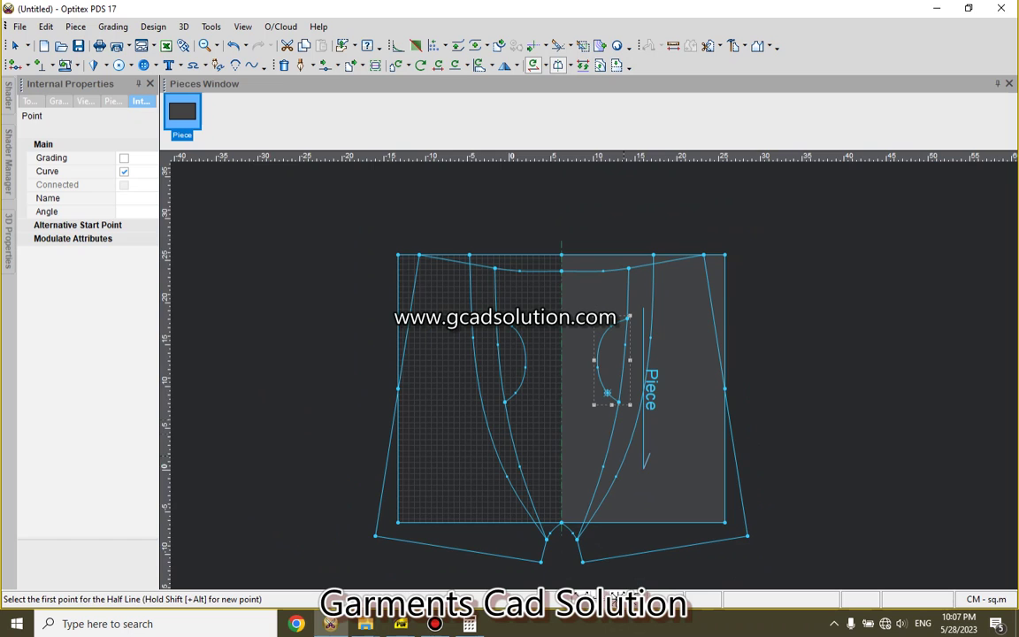
{"action": "scroll", "coordinate": [544, 354], "scroll_direction": "up", "scroll_amount": 1}
{"action": "scroll", "coordinate": [544, 354], "scroll_direction": "down", "scroll_amount": 2}
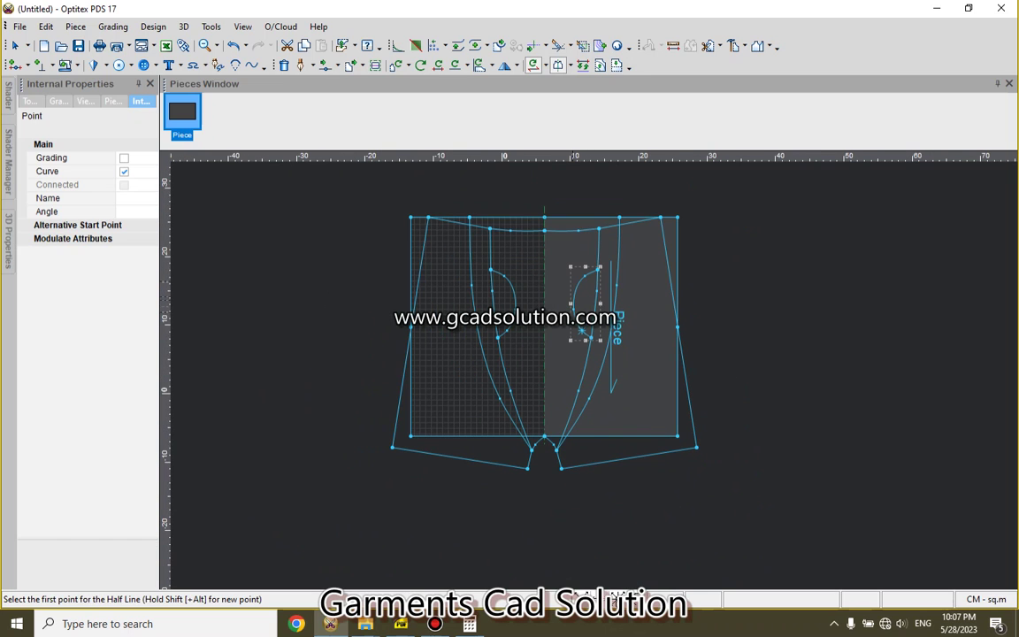
{"action": "scroll", "coordinate": [544, 353], "scroll_direction": "up", "scroll_amount": 1}
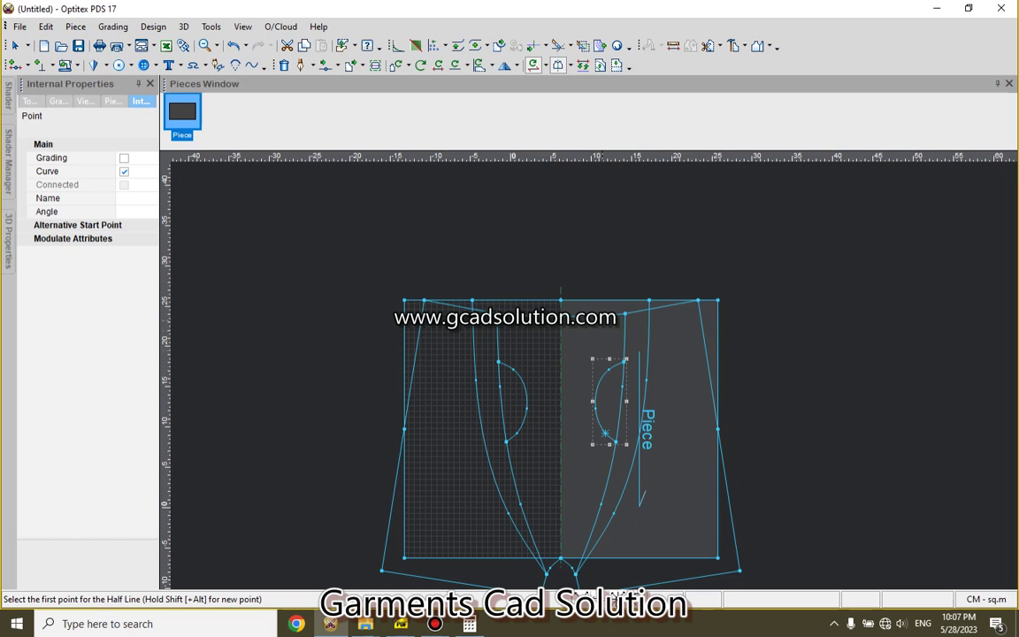
{"action": "scroll", "coordinate": [615, 598], "scroll_direction": "up", "scroll_amount": 1}
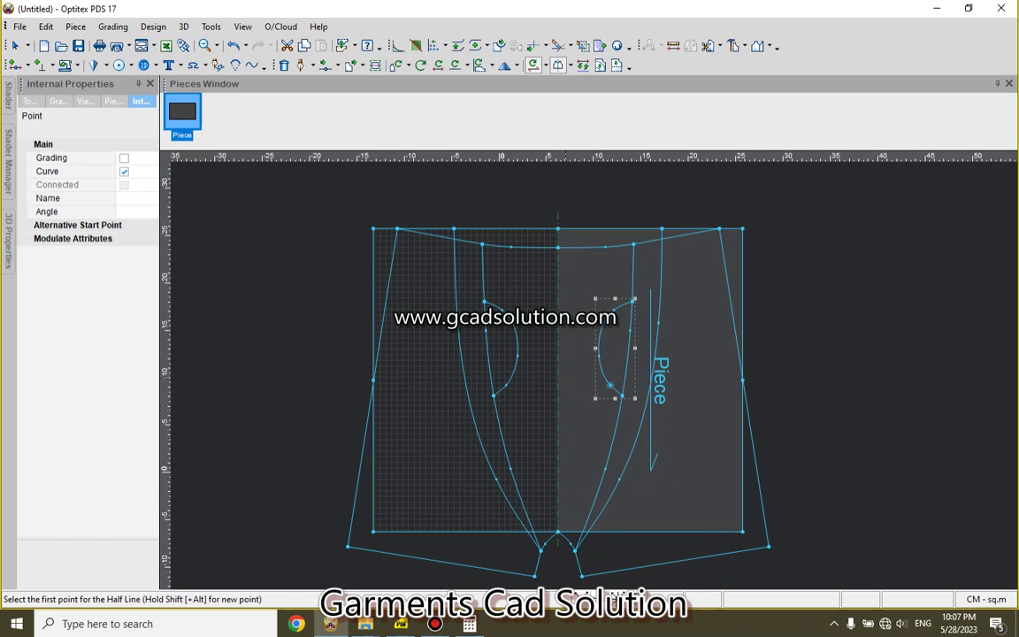
{"action": "scroll", "coordinate": [615, 598], "scroll_direction": "down", "scroll_amount": 1}
{"action": "scroll", "coordinate": [616, 598], "scroll_direction": "up", "scroll_amount": 1}
{"action": "scroll", "coordinate": [615, 599], "scroll_direction": "down", "scroll_amount": 1}
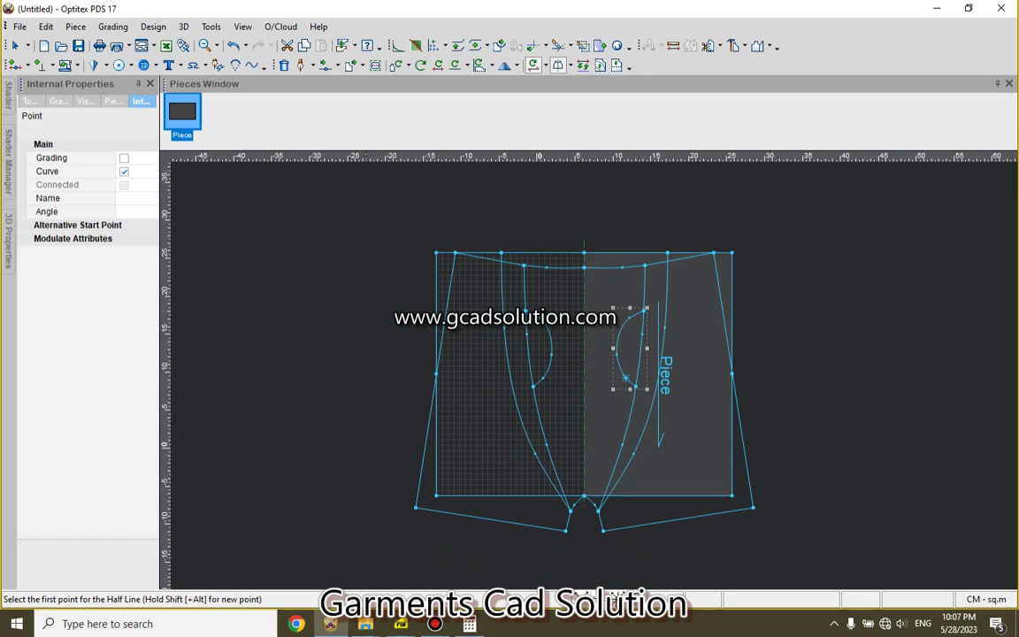
{"action": "right_click", "coordinate": [352, 246]}
{"action": "left_click", "coordinate": [386, 254]}
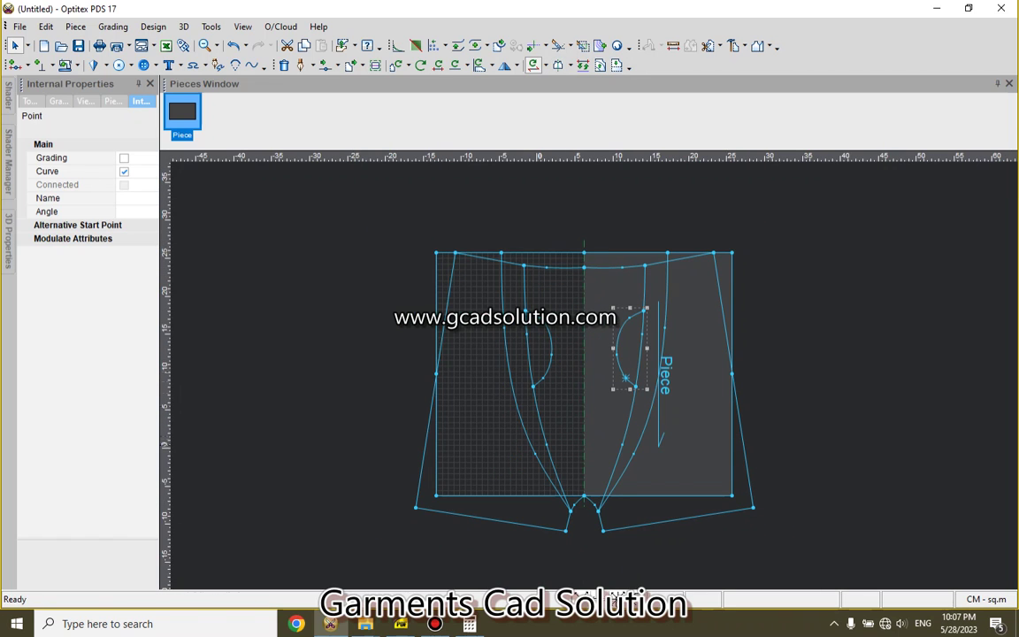
{"action": "key", "text": "Escape"}
{"action": "left_click", "coordinate": [124, 306]}
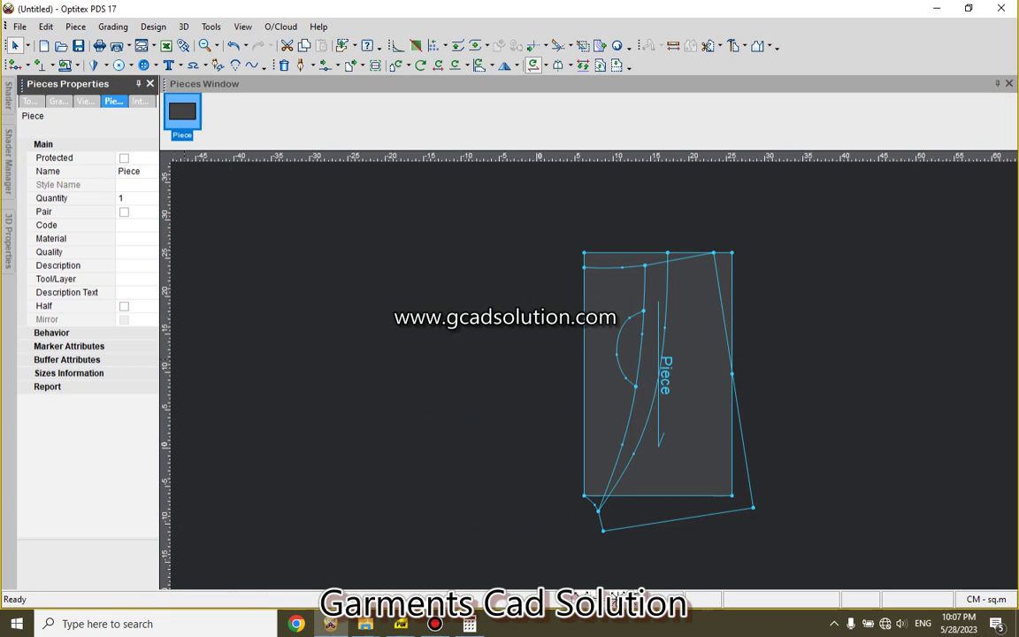
{"action": "scroll", "coordinate": [566, 371], "scroll_direction": "up", "scroll_amount": 2}
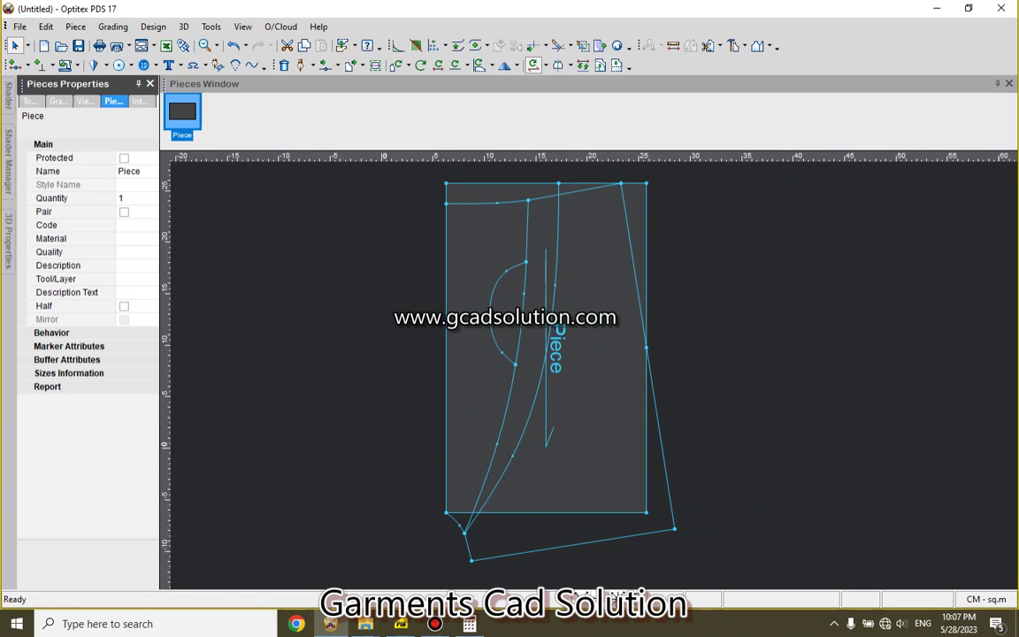
{"action": "scroll", "coordinate": [615, 599], "scroll_direction": "down", "scroll_amount": 1}
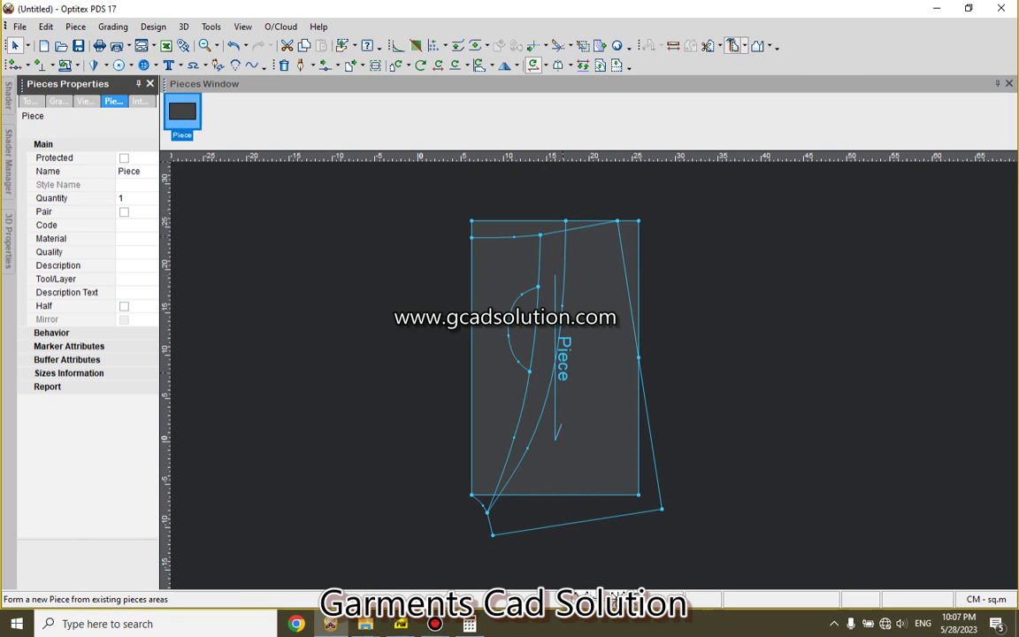
Step: Trace the inner side curve, right edge and bottom line into a new piece, Piece2
{"action": "left_click", "coordinate": [743, 46]}
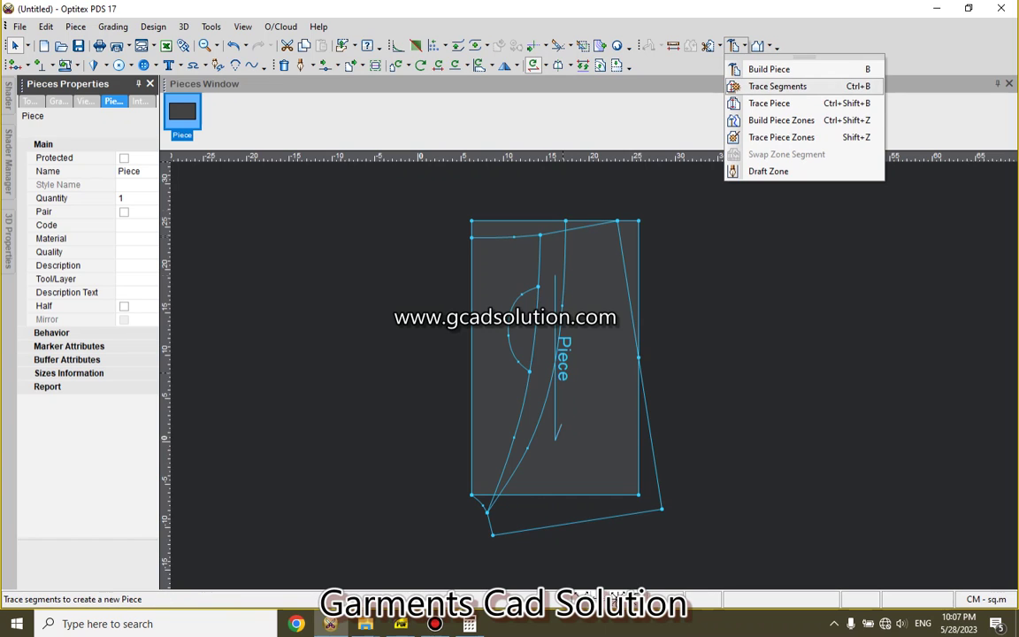
{"action": "left_click", "coordinate": [770, 86]}
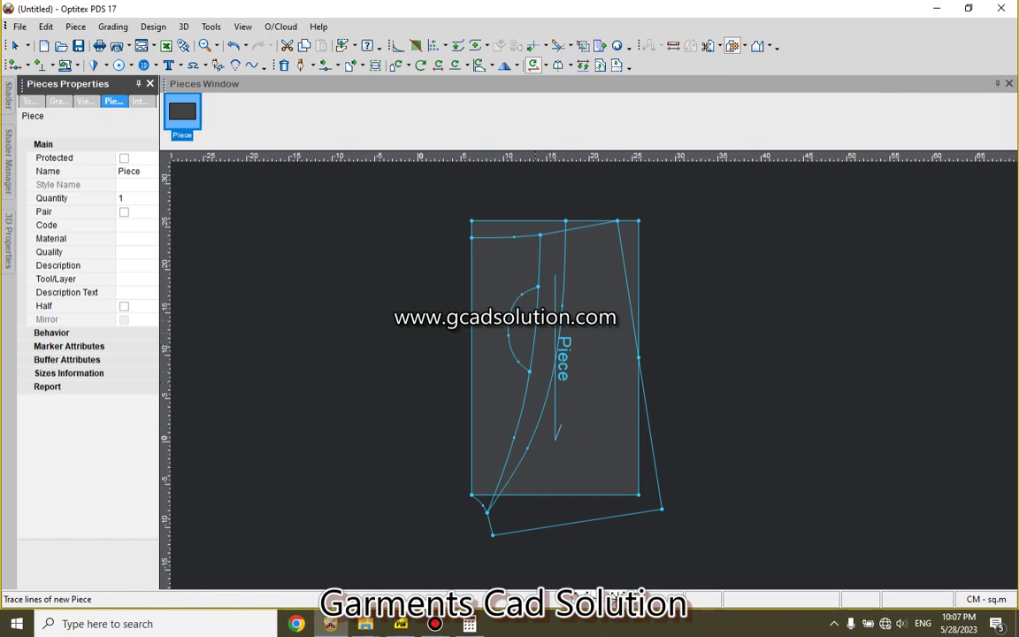
{"action": "left_click", "coordinate": [486, 511]}
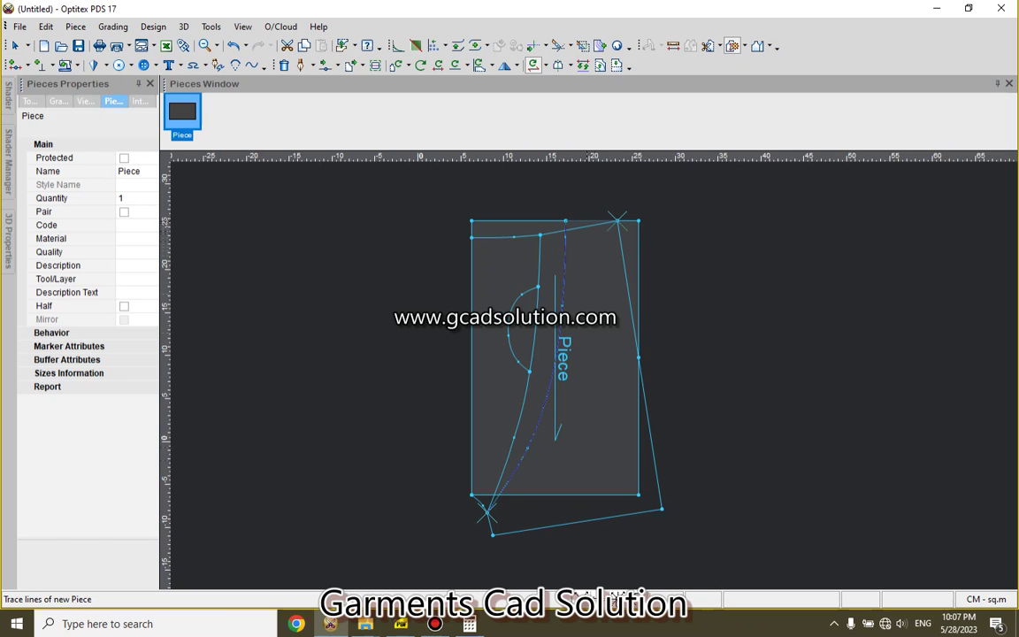
{"action": "left_click", "coordinate": [661, 509]}
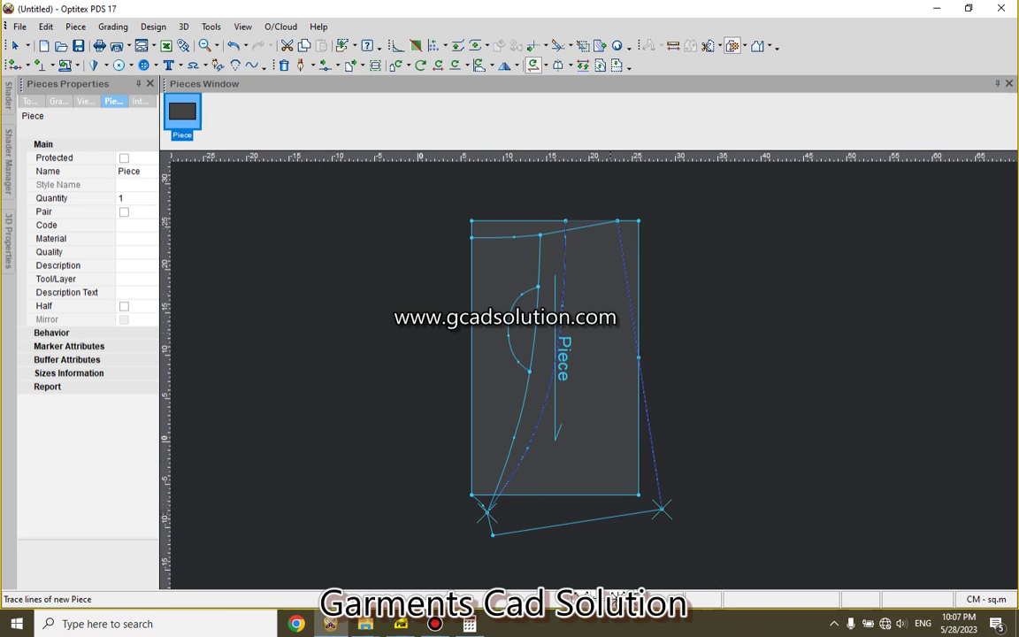
{"action": "left_click", "coordinate": [493, 534]}
{"action": "scroll", "coordinate": [493, 534], "scroll_direction": "up", "scroll_amount": 3}
{"action": "scroll", "coordinate": [493, 534], "scroll_direction": "up", "scroll_amount": 2}
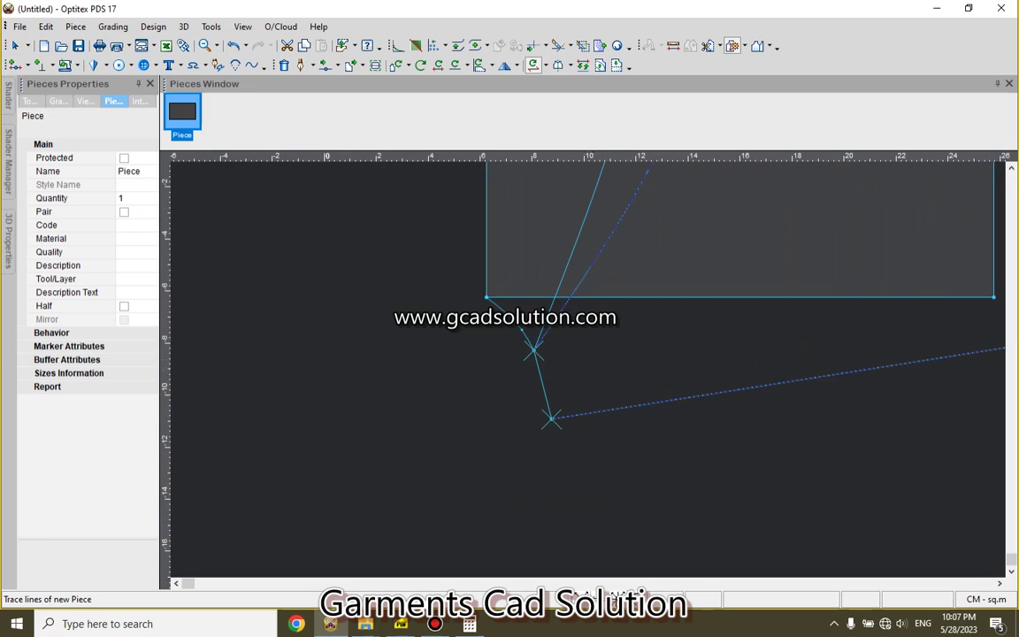
{"action": "key", "text": "Return"}
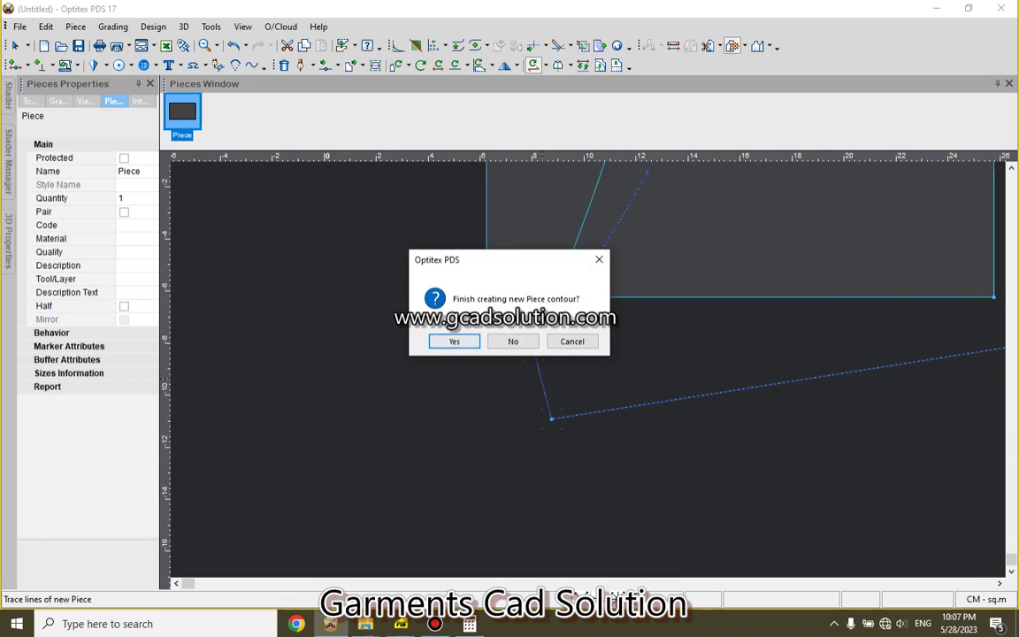
{"action": "key", "text": "Return"}
Step: Drag Piece2 off the outline to sit to the right of Piece
{"action": "scroll", "coordinate": [503, 530], "scroll_direction": "down", "scroll_amount": 3}
{"action": "scroll", "coordinate": [502, 531], "scroll_direction": "down", "scroll_amount": 2}
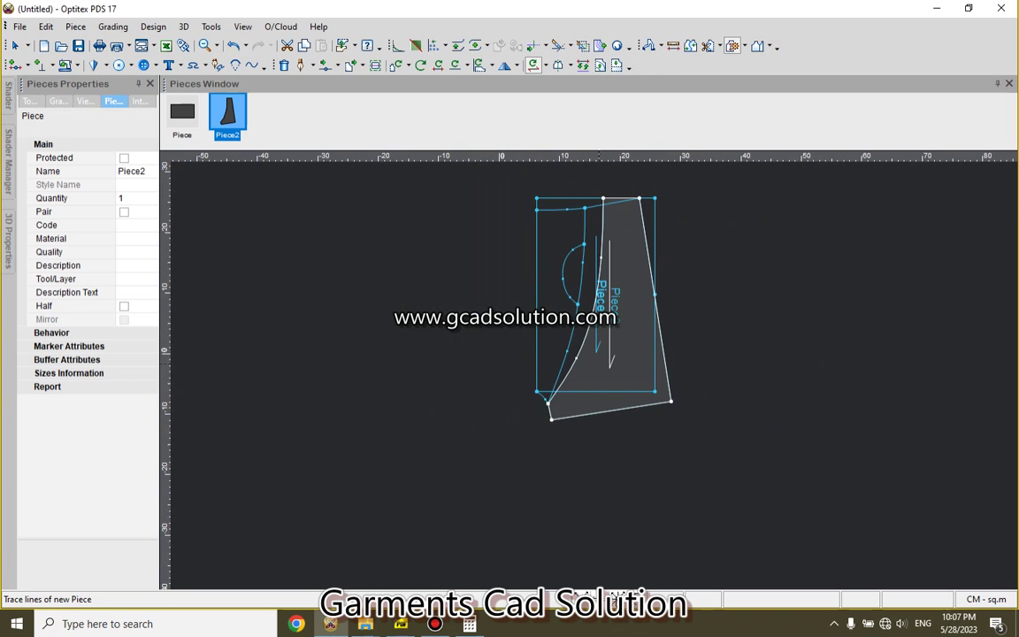
{"action": "scroll", "coordinate": [502, 530], "scroll_direction": "down", "scroll_amount": 2}
{"action": "scroll", "coordinate": [502, 530], "scroll_direction": "up", "scroll_amount": 1}
{"action": "right_click", "coordinate": [709, 287]}
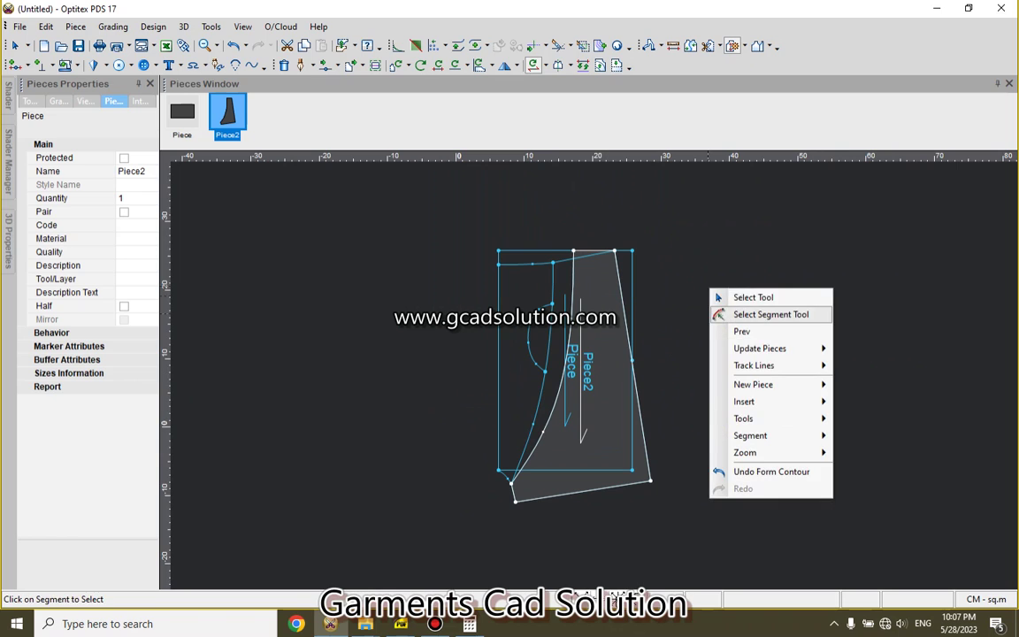
{"action": "left_click", "coordinate": [738, 296]}
{"action": "left_click_drag", "start_coordinate": [601, 371], "coordinate": [831, 382]}
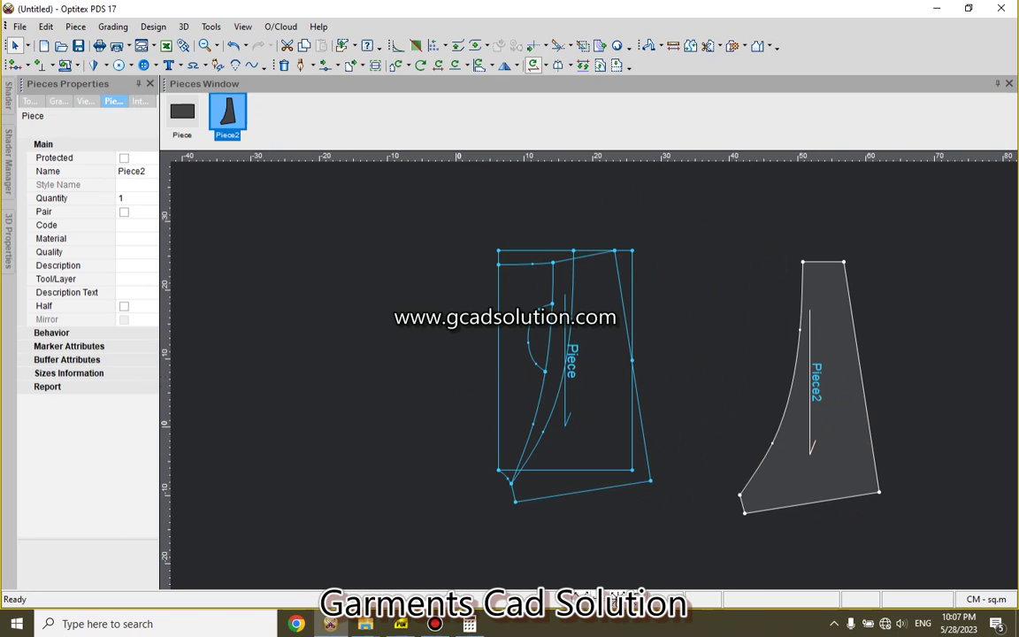
{"action": "scroll", "coordinate": [616, 599], "scroll_direction": "up", "scroll_amount": 1}
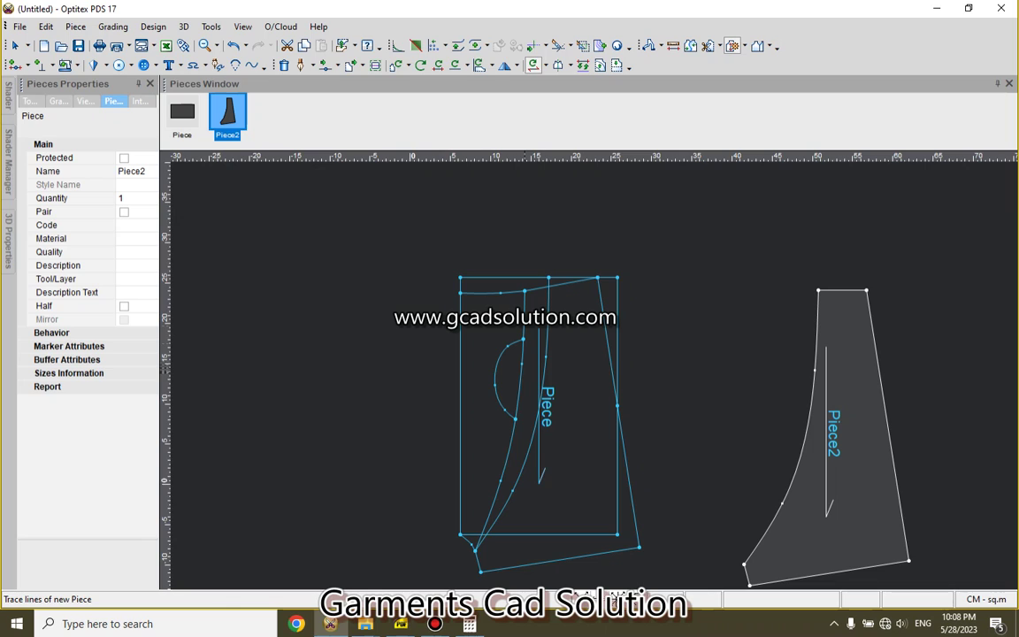
Step: Trace a new Piece3 around the armhole, top, side seam and hem of the Piece outline
{"action": "left_click", "coordinate": [523, 340]}
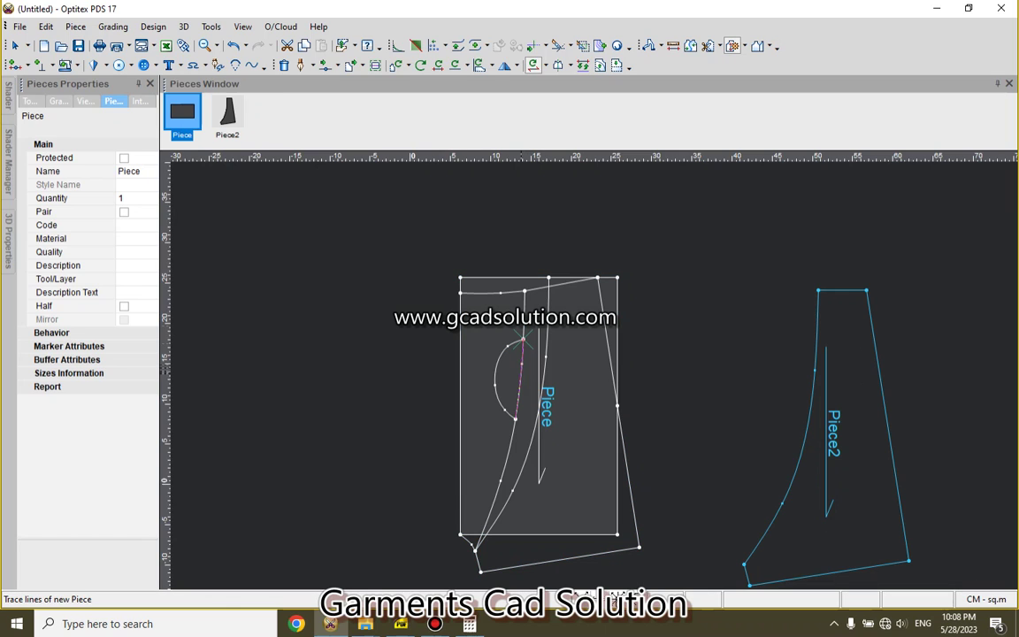
{"action": "left_click", "coordinate": [525, 290]}
{"action": "left_click", "coordinate": [598, 277]}
{"action": "left_click", "coordinate": [638, 548]}
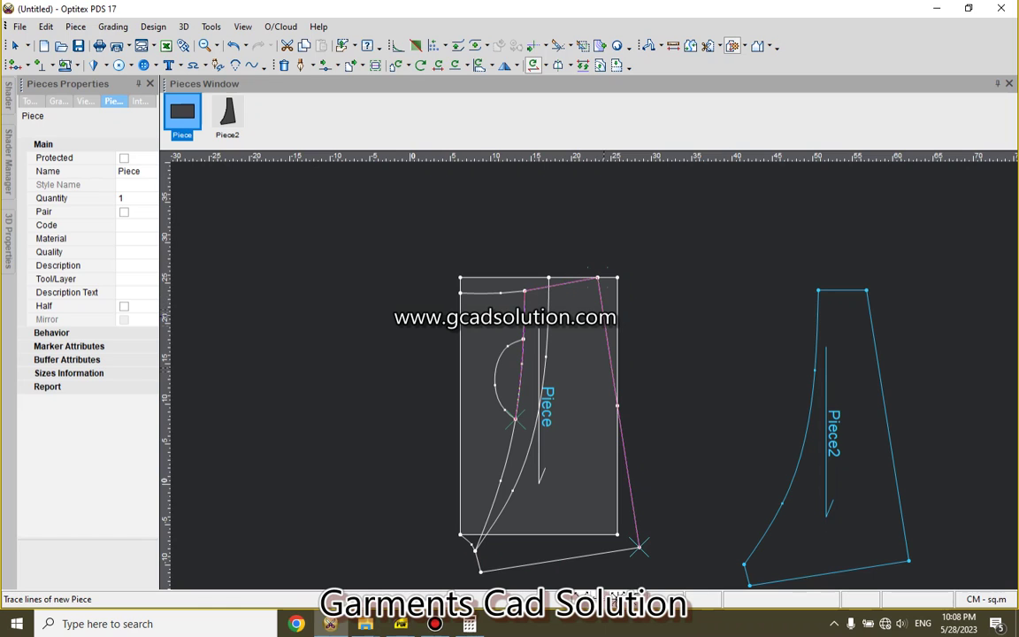
{"action": "left_click", "coordinate": [480, 571]}
{"action": "left_click", "coordinate": [515, 422]}
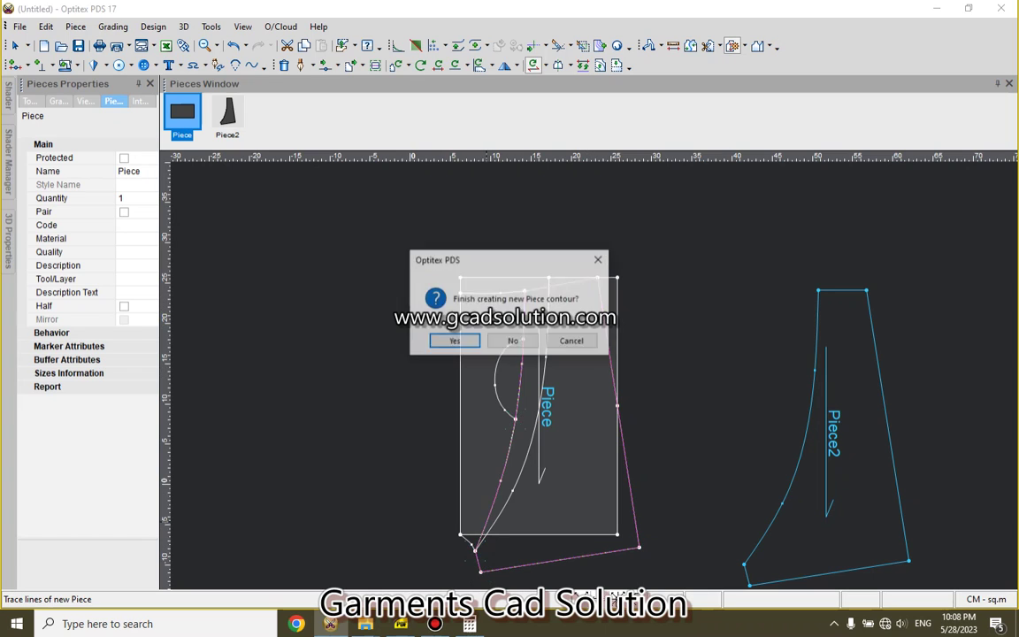
{"action": "key", "text": "Return"}
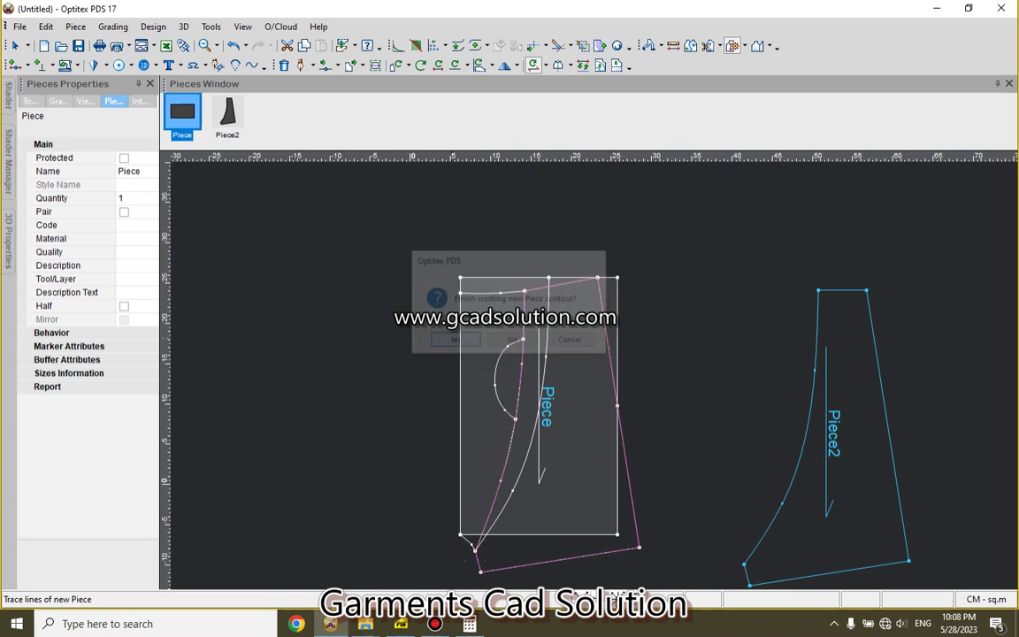
Step: Move Piece3 to the right and shift the original Piece to the left
{"action": "right_click", "coordinate": [688, 261]}
{"action": "left_click", "coordinate": [707, 267]}
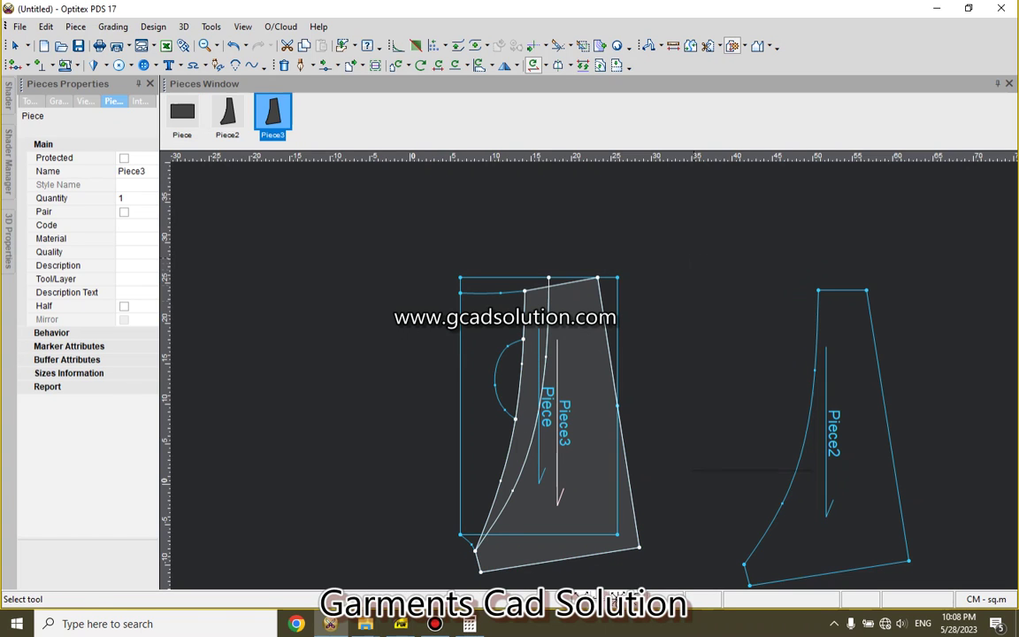
{"action": "mouse_move", "coordinate": [566, 415]}
{"action": "left_mouse_down"}
{"action": "mouse_move", "coordinate": [622, 349]}
{"action": "mouse_move", "coordinate": [740, 354]}
{"action": "mouse_move", "coordinate": [759, 365]}
{"action": "left_mouse_up"}
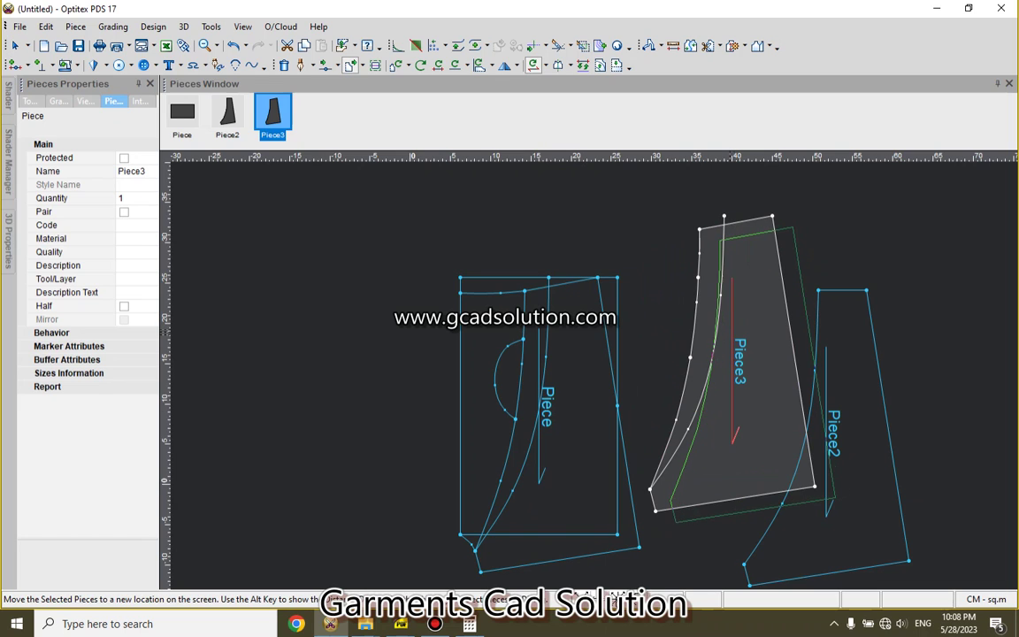
{"action": "left_click_drag", "start_coordinate": [544, 407], "coordinate": [446, 397]}
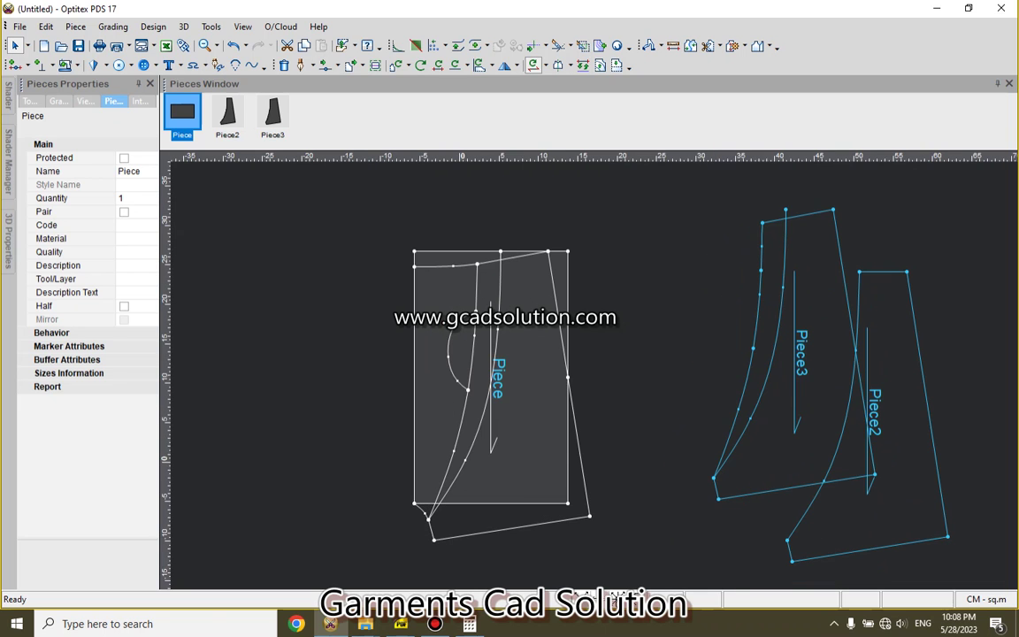
Step: Zoom in and trace the left panel of Piece, its edge, top and inner curve, into Piece4
{"action": "key", "text": "plus"}
{"action": "scroll", "coordinate": [698, 354], "scroll_direction": "up", "scroll_amount": 2}
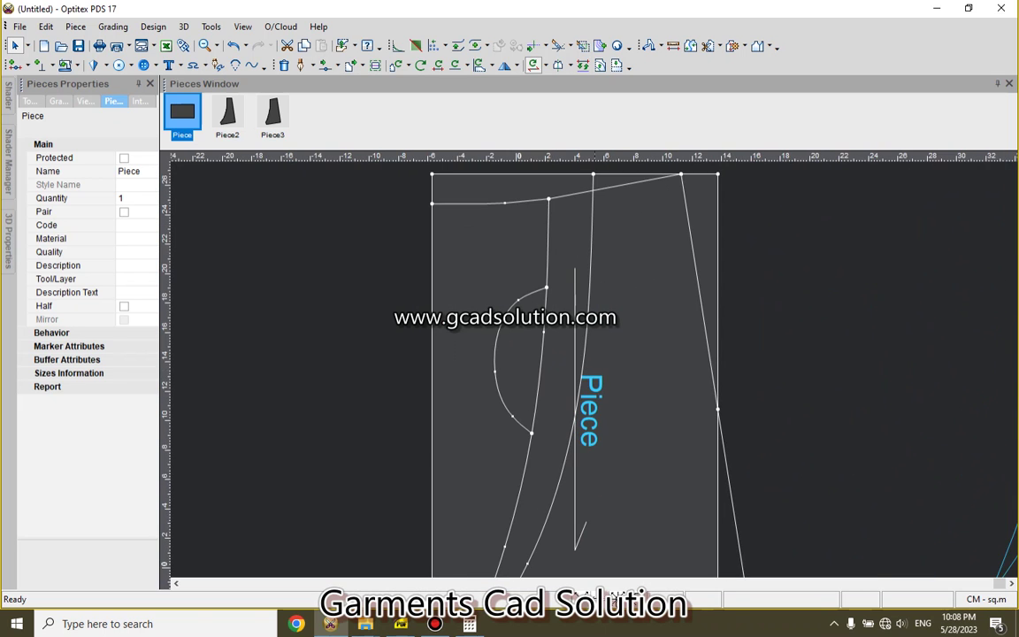
{"action": "scroll", "coordinate": [761, 407], "scroll_direction": "down", "scroll_amount": 2}
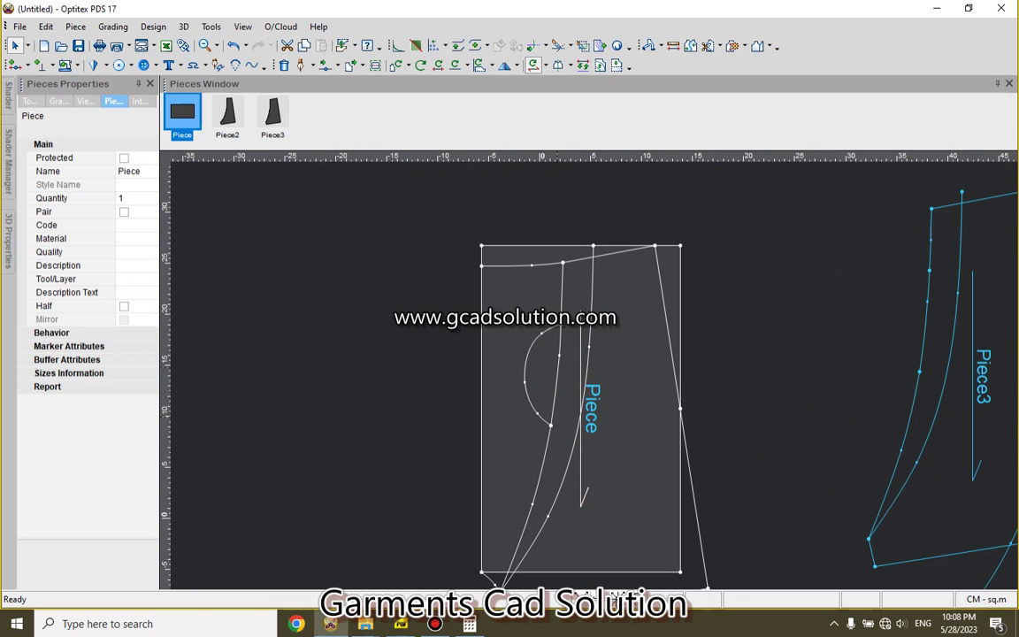
{"action": "scroll", "coordinate": [601, 389], "scroll_direction": "down", "scroll_amount": 1}
{"action": "scroll", "coordinate": [601, 389], "scroll_direction": "up", "scroll_amount": 1}
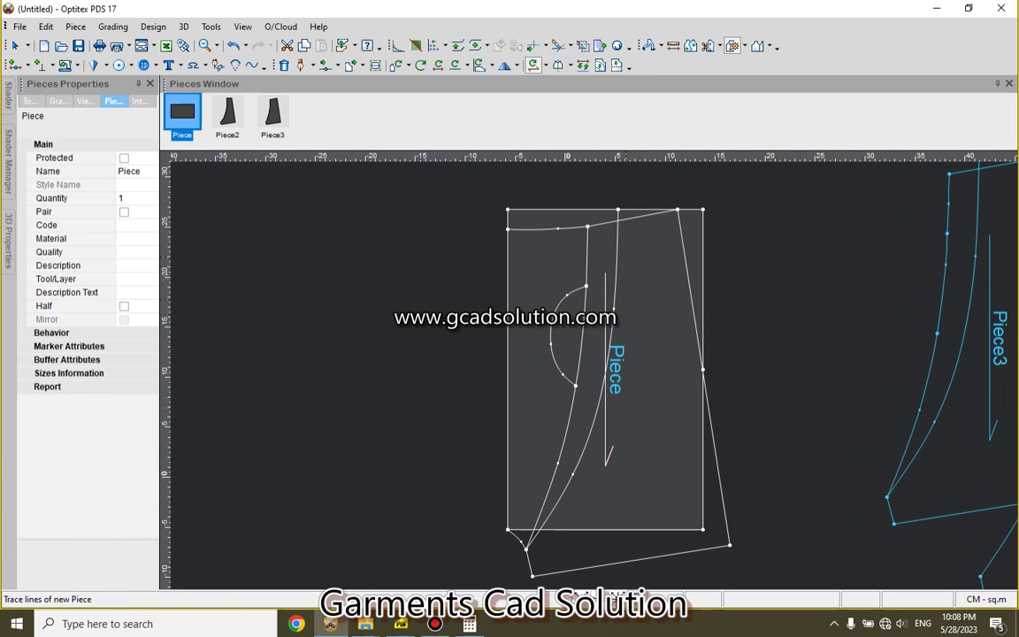
{"action": "left_click", "coordinate": [573, 389]}
{"action": "left_click", "coordinate": [507, 531]}
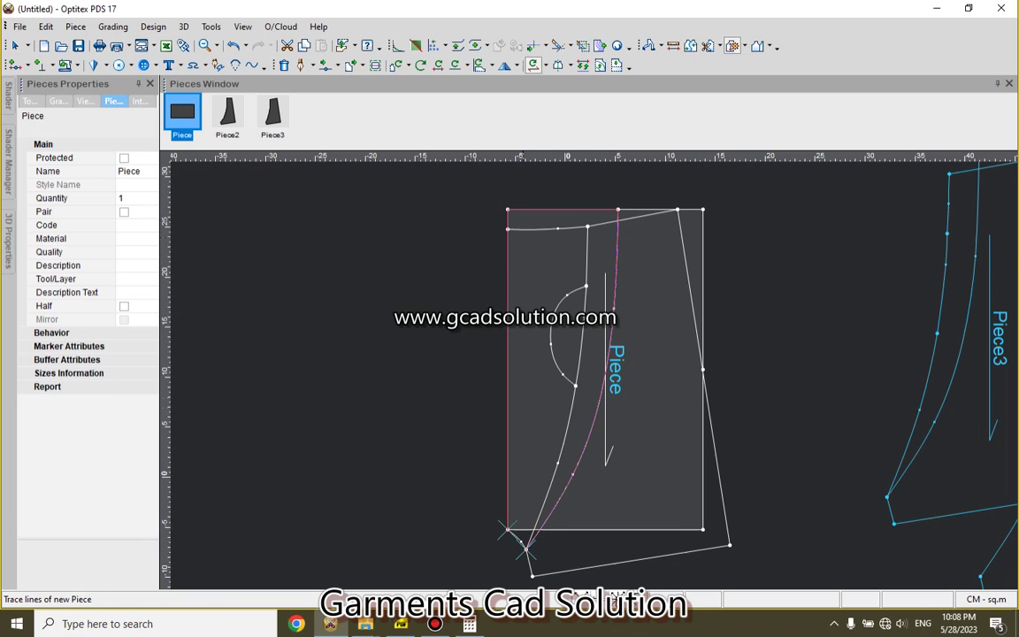
{"action": "scroll", "coordinate": [524, 548], "scroll_direction": "up", "scroll_amount": 2}
{"action": "scroll", "coordinate": [524, 548], "scroll_direction": "up", "scroll_amount": 1}
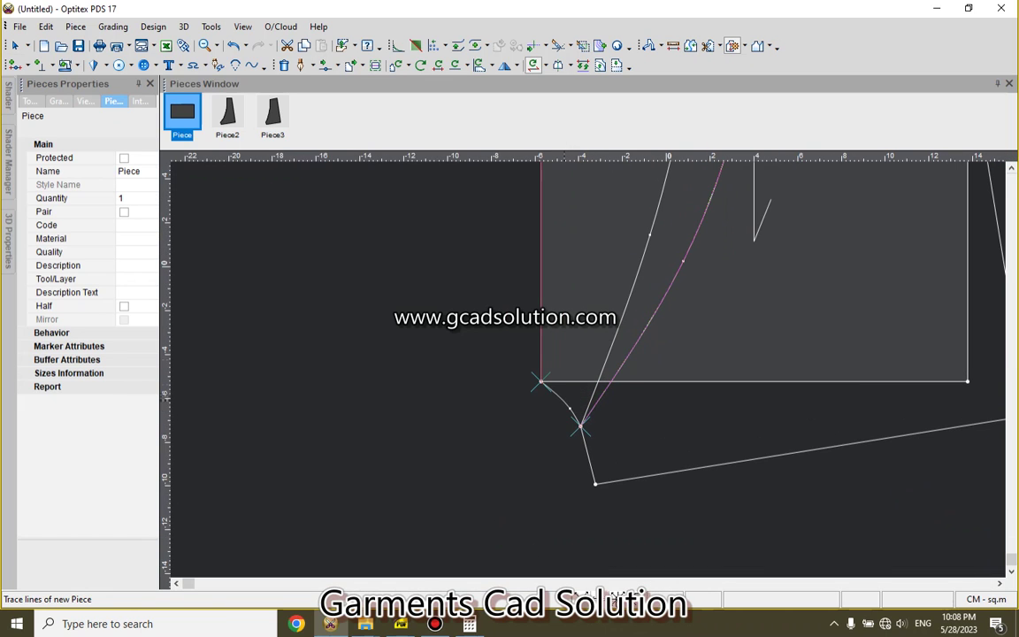
{"action": "left_click", "coordinate": [580, 426]}
{"action": "left_click", "coordinate": [448, 339]}
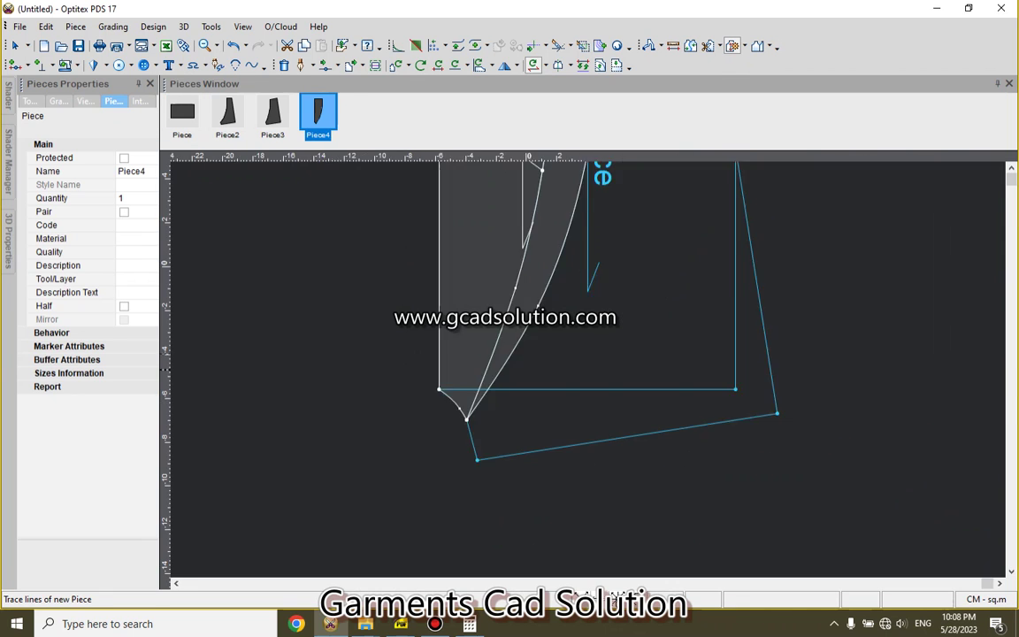
Step: Move Piece4 right so it sits between Piece and Piece3
{"action": "scroll", "coordinate": [593, 380], "scroll_direction": "down", "scroll_amount": 2}
{"action": "scroll", "coordinate": [593, 381], "scroll_direction": "down", "scroll_amount": 1}
{"action": "right_click", "coordinate": [665, 187]}
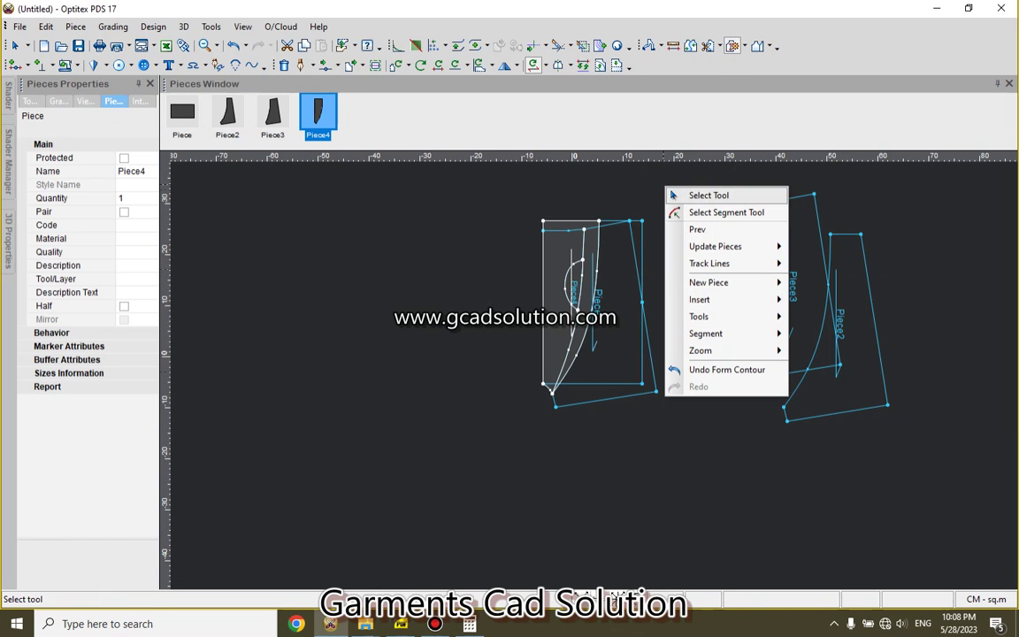
{"action": "left_click", "coordinate": [709, 195]}
{"action": "left_click_drag", "start_coordinate": [574, 292], "coordinate": [720, 274]}
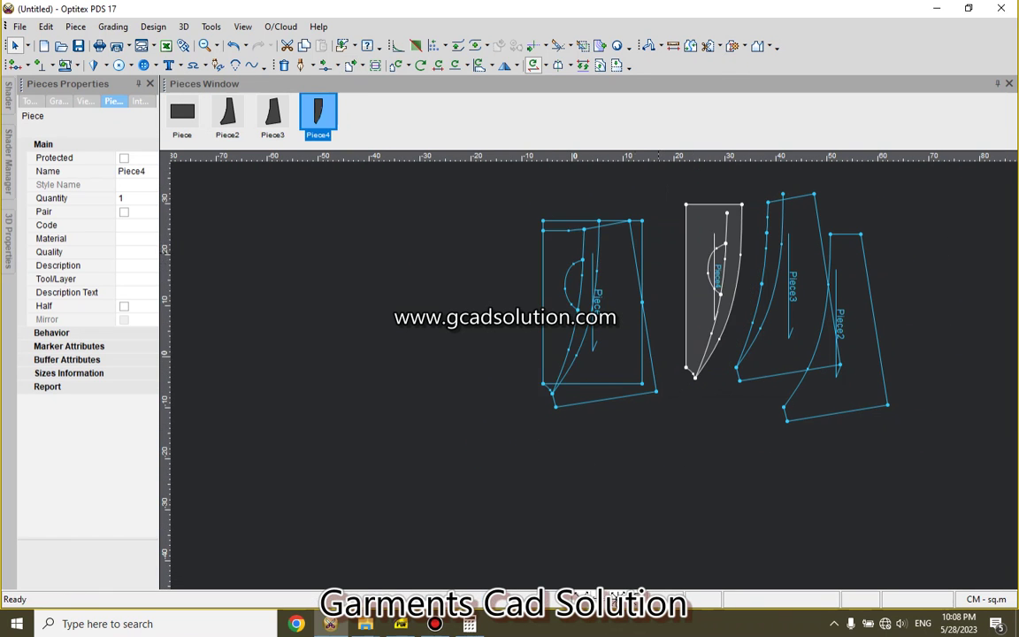
{"action": "scroll", "coordinate": [568, 222], "scroll_direction": "up", "scroll_amount": 1}
{"action": "scroll", "coordinate": [568, 222], "scroll_direction": "up", "scroll_amount": 1}
{"action": "scroll", "coordinate": [568, 222], "scroll_direction": "up", "scroll_amount": 1}
{"action": "scroll", "coordinate": [569, 222], "scroll_direction": "down", "scroll_amount": 1}
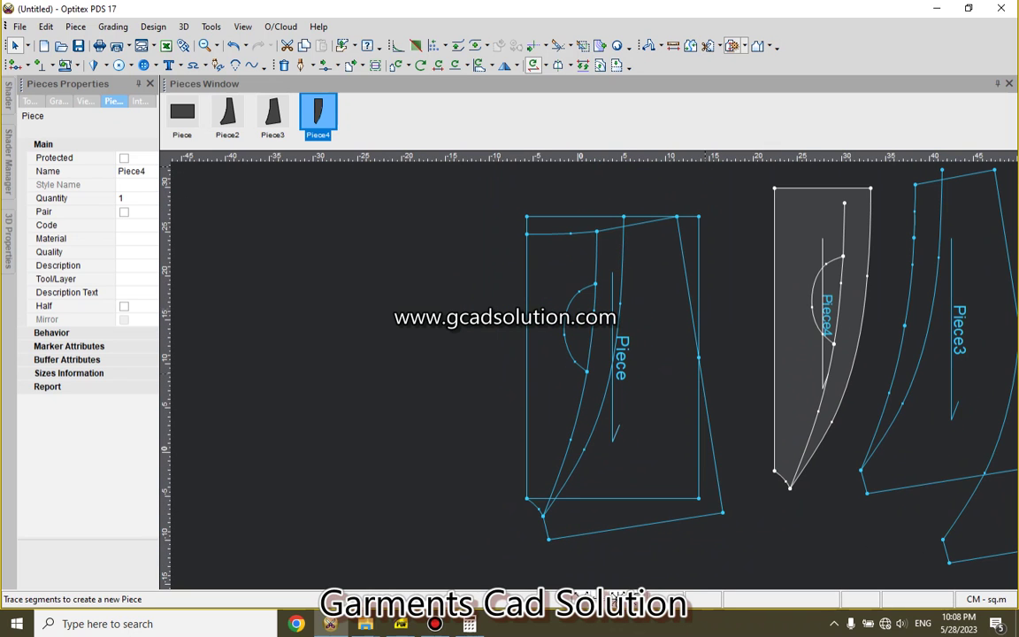
Step: Trace the narrow left strip of Piece, including the crotch curve, into Piece5
{"action": "left_click", "coordinate": [525, 501]}
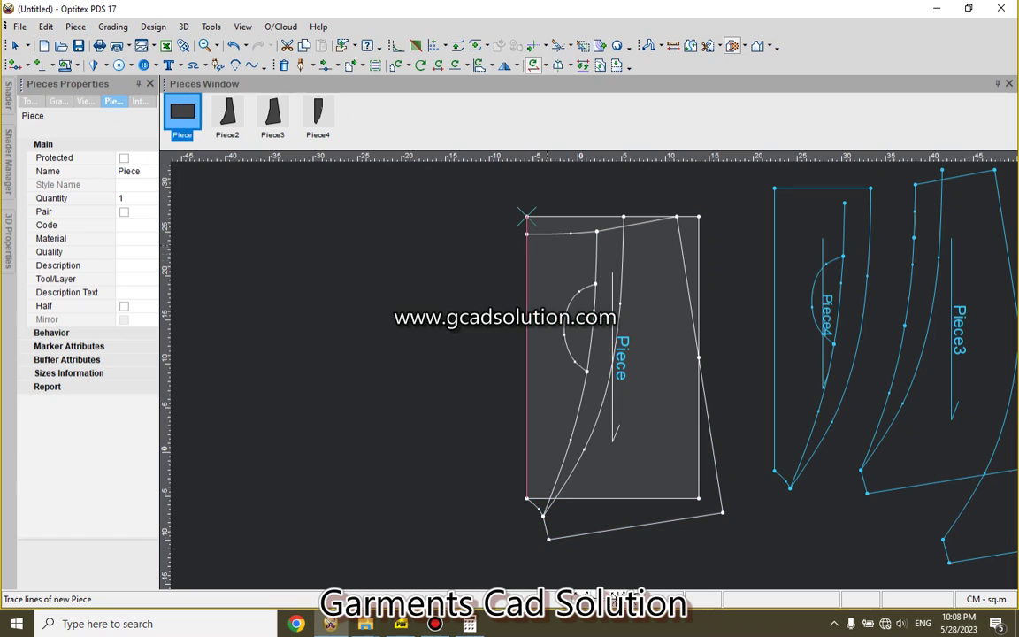
{"action": "left_click", "coordinate": [566, 233]}
{"action": "left_click", "coordinate": [595, 282]}
{"action": "left_click", "coordinate": [542, 515]}
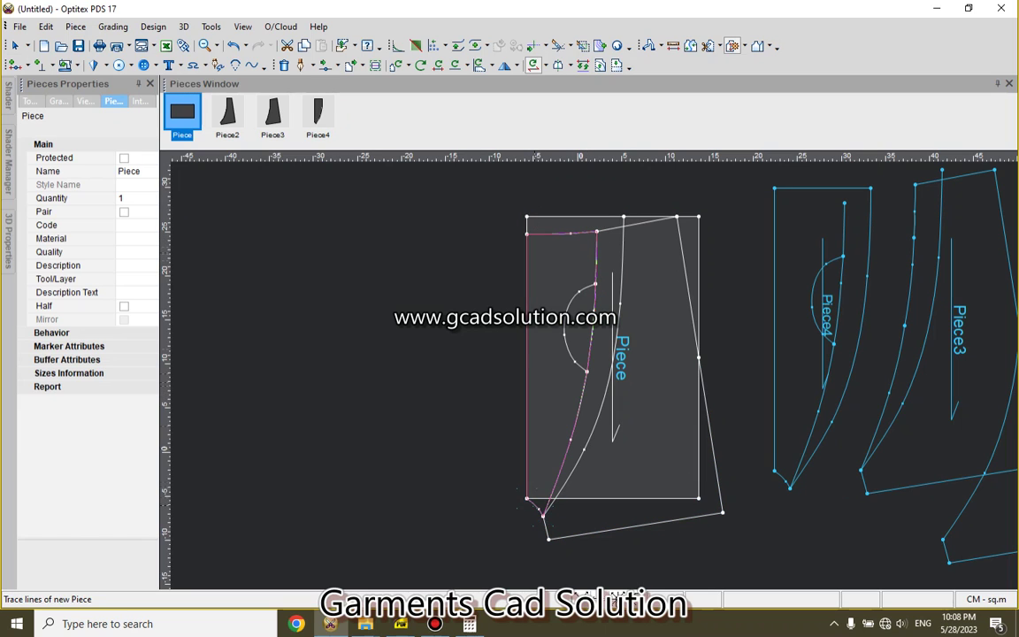
{"action": "left_click", "coordinate": [526, 499]}
{"action": "key", "text": "Return"}
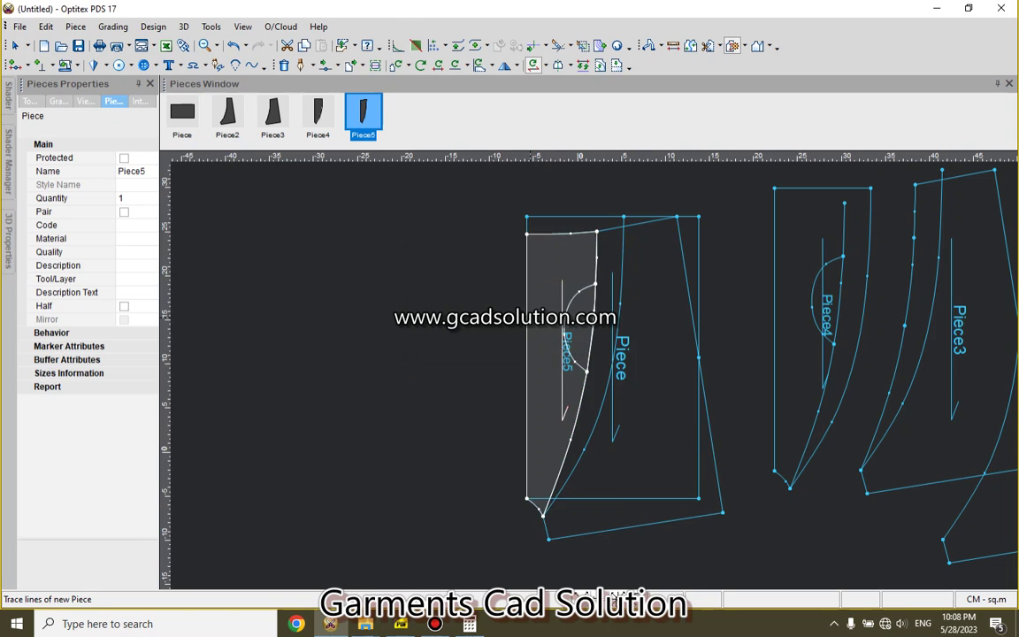
Step: Move Piece5 off the outline and set the original Piece aside in the upper left
{"action": "right_click", "coordinate": [640, 189]}
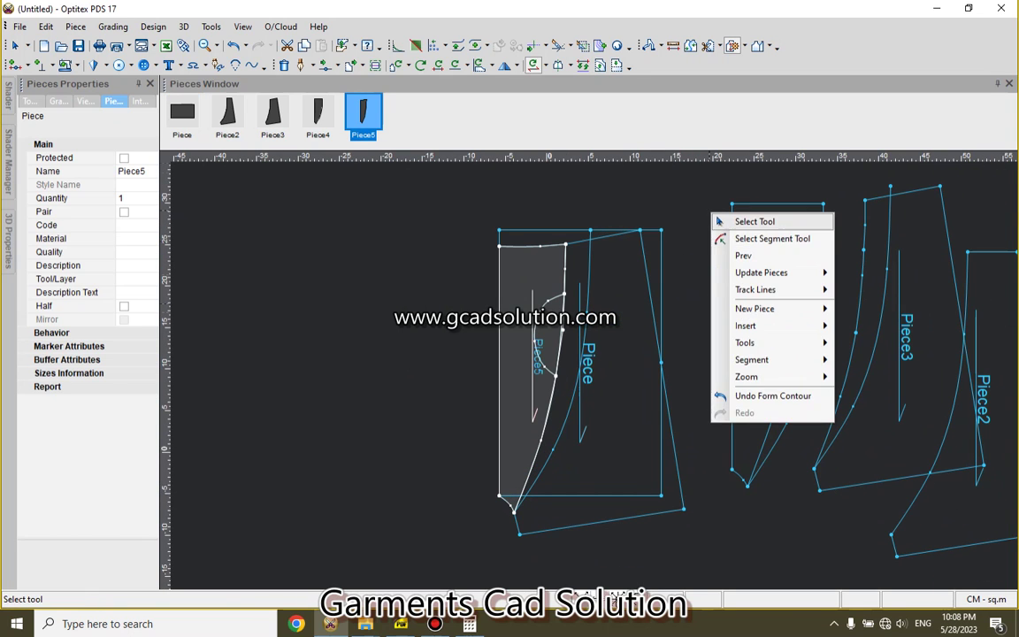
{"action": "left_click", "coordinate": [747, 220]}
{"action": "left_click_drag", "start_coordinate": [531, 380], "coordinate": [675, 380]}
{"action": "left_click", "coordinate": [675, 380]}
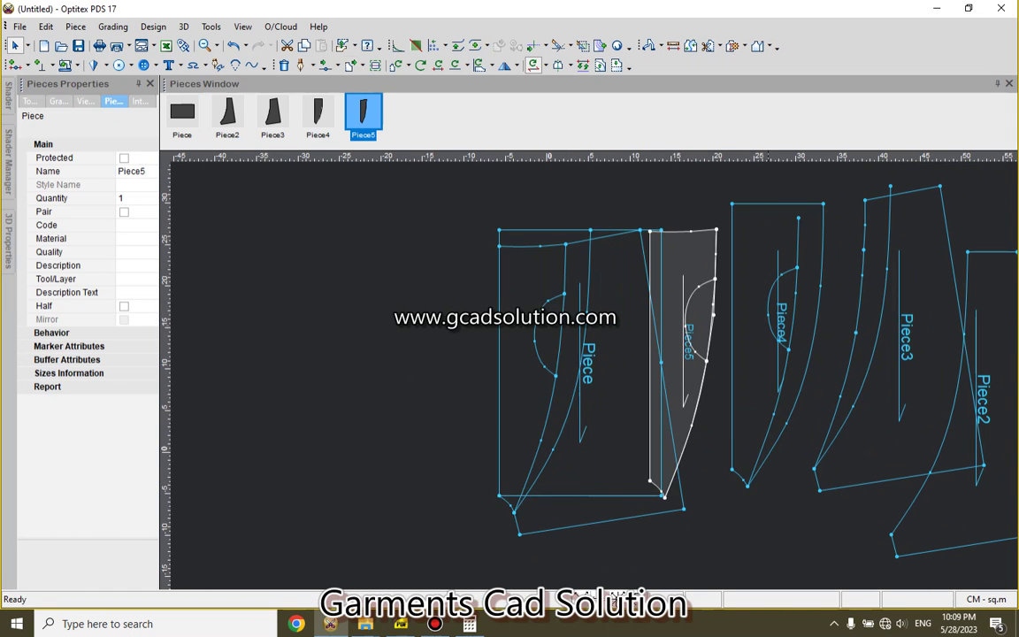
{"action": "scroll", "coordinate": [533, 400], "scroll_direction": "down", "scroll_amount": 5}
{"action": "left_click", "coordinate": [544, 389]}
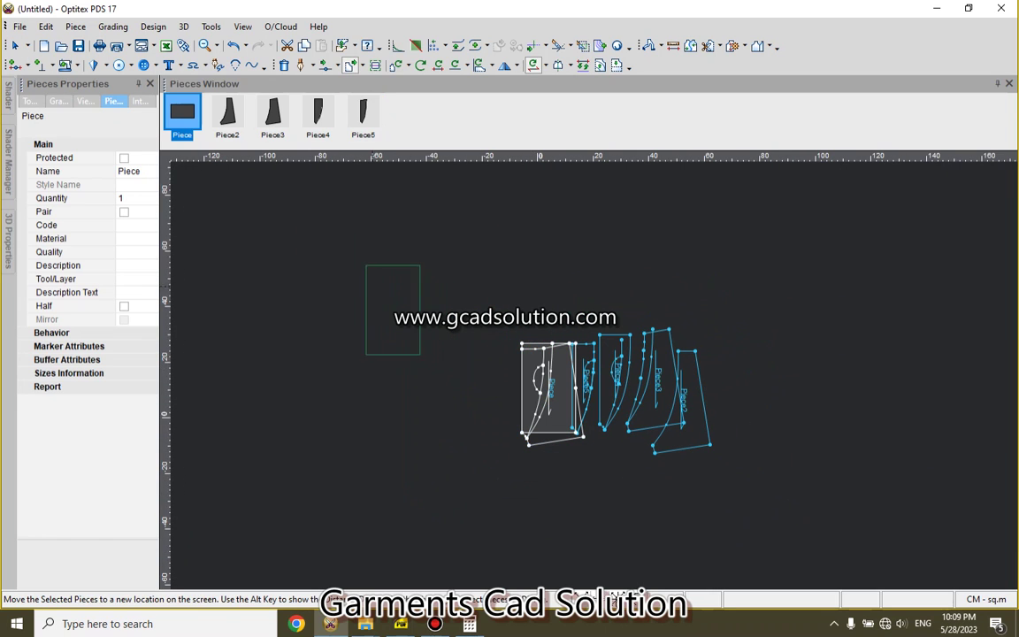
{"action": "left_click", "coordinate": [251, 228]}
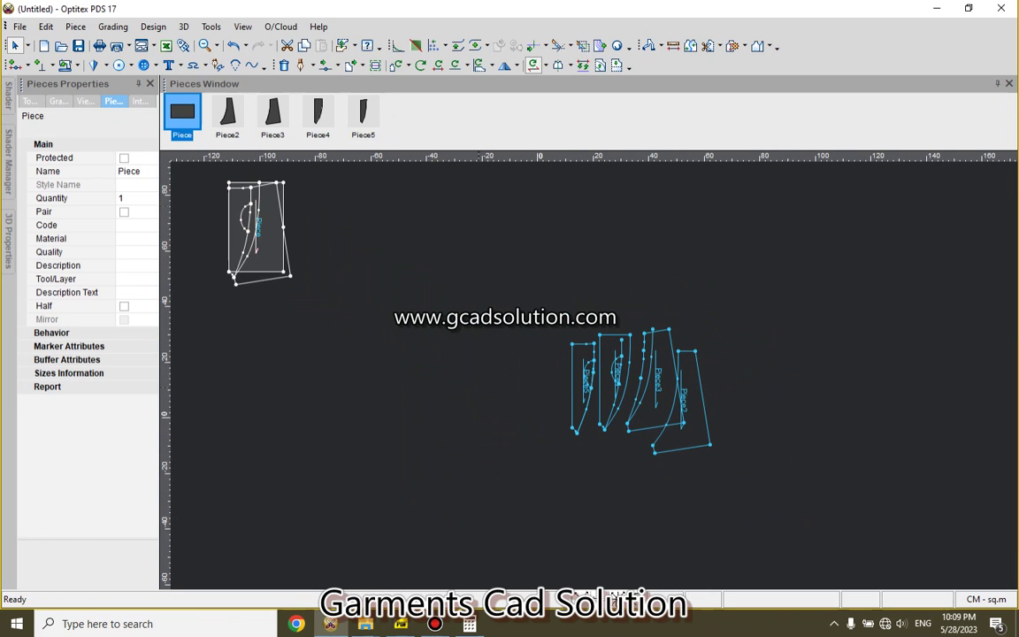
Step: Line up Piece5 and Piece4 side by side to the left of the others
{"action": "scroll", "coordinate": [611, 428], "scroll_direction": "up", "scroll_amount": 2}
{"action": "left_click", "coordinate": [566, 363]}
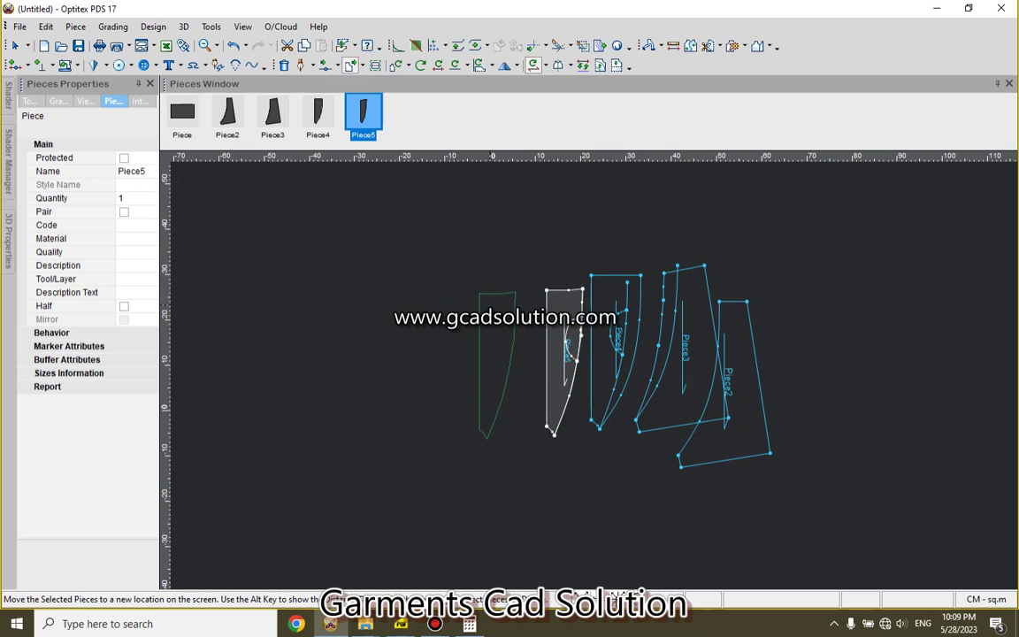
{"action": "left_click", "coordinate": [500, 381]}
{"action": "scroll", "coordinate": [499, 380], "scroll_direction": "up", "scroll_amount": 1}
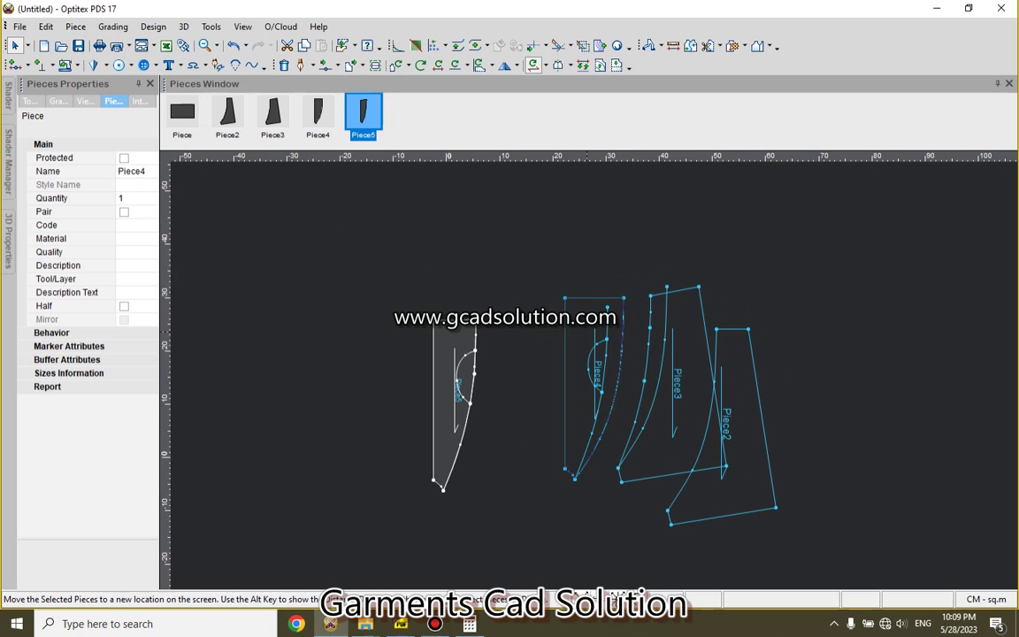
{"action": "left_click", "coordinate": [597, 371]}
{"action": "left_click", "coordinate": [601, 372]}
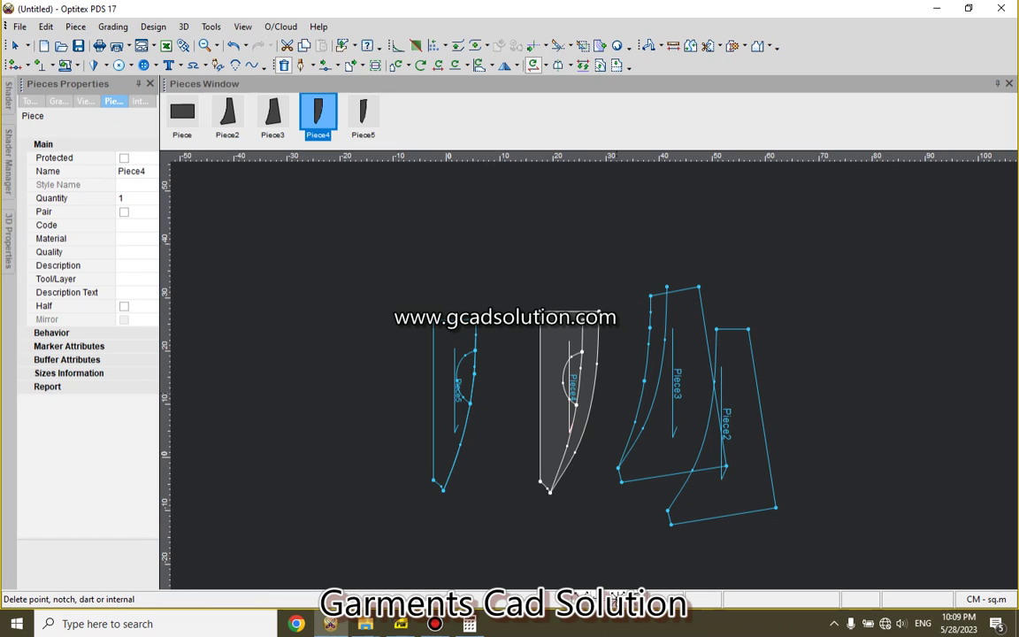
Step: Delete a point from Piece4's inner curve and move Piece2 to the right of the other pieces
{"action": "key", "text": "Delete"}
{"action": "key", "text": "Delete"}
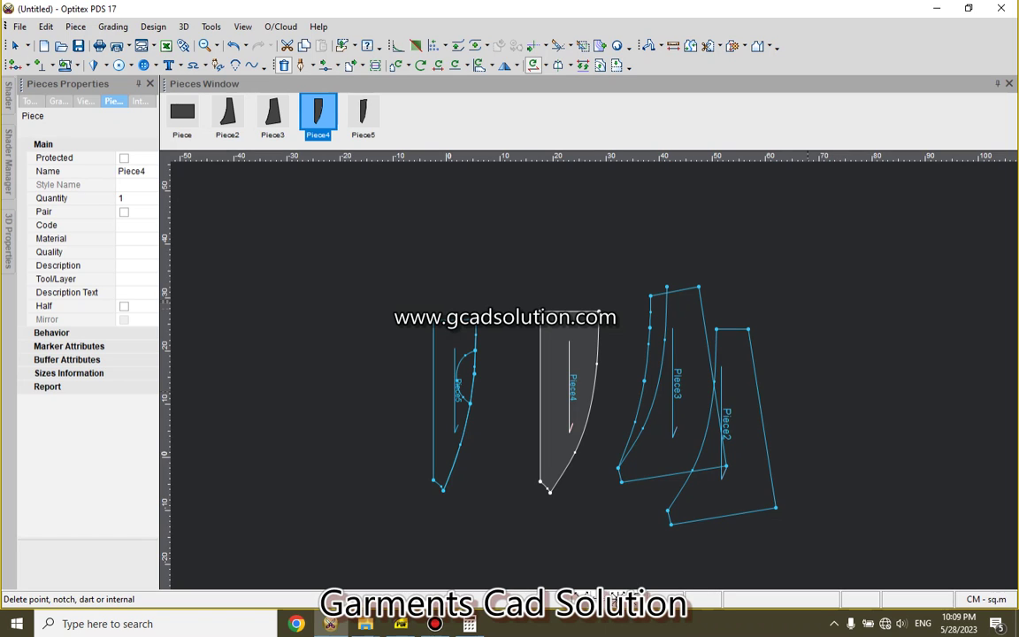
{"action": "right_click", "coordinate": [856, 274]}
{"action": "left_click", "coordinate": [884, 285]}
{"action": "right_click", "coordinate": [856, 318]}
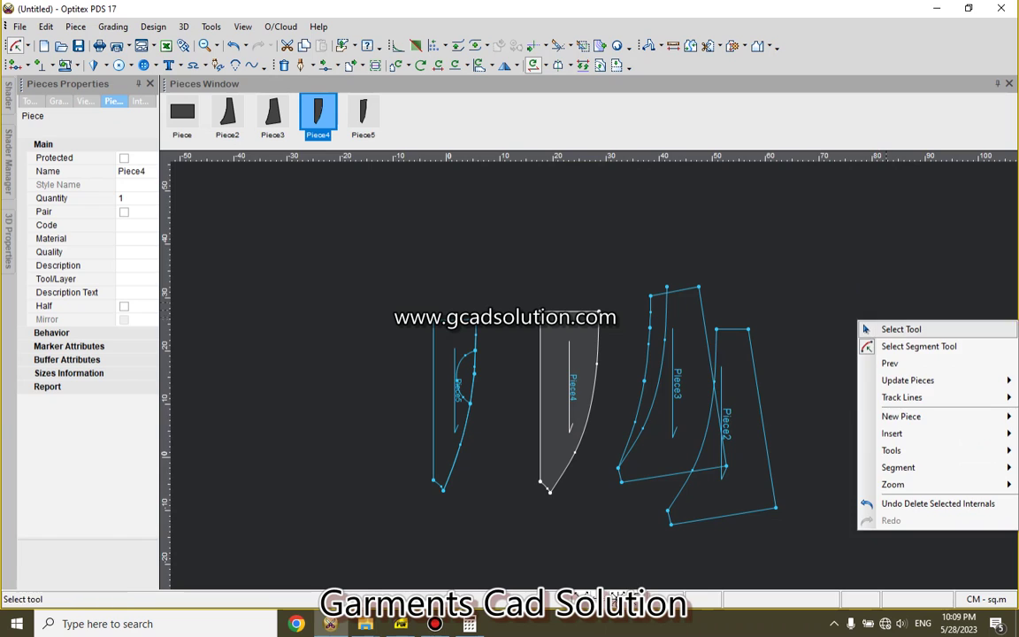
{"action": "left_click", "coordinate": [894, 327]}
{"action": "left_click_drag", "start_coordinate": [734, 416], "coordinate": [827, 414]}
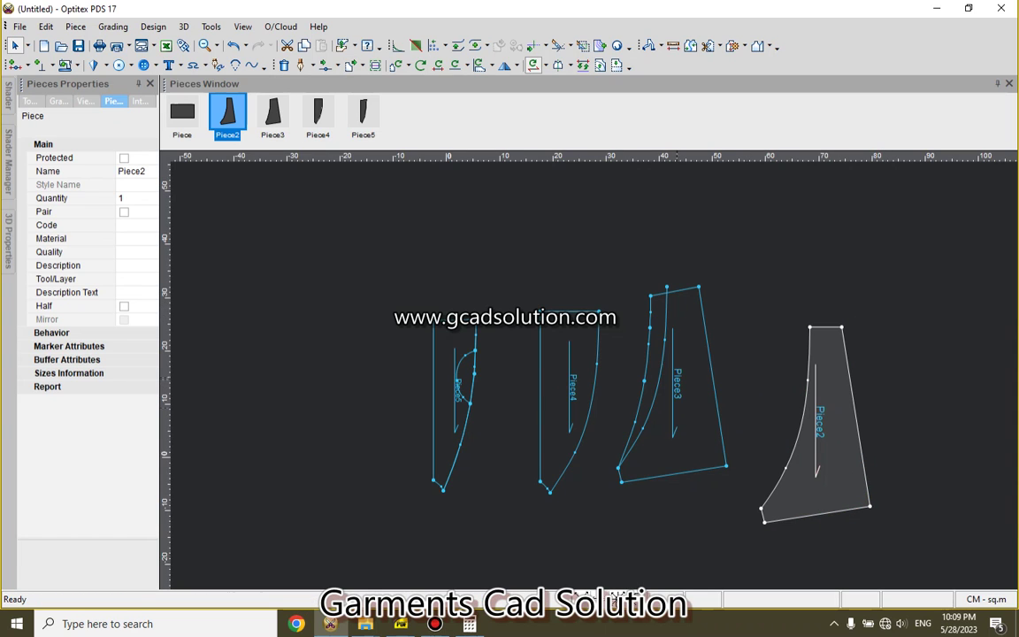
Step: Make Piece3 the current piece
{"action": "scroll", "coordinate": [997, 462], "scroll_direction": "up", "scroll_amount": 1}
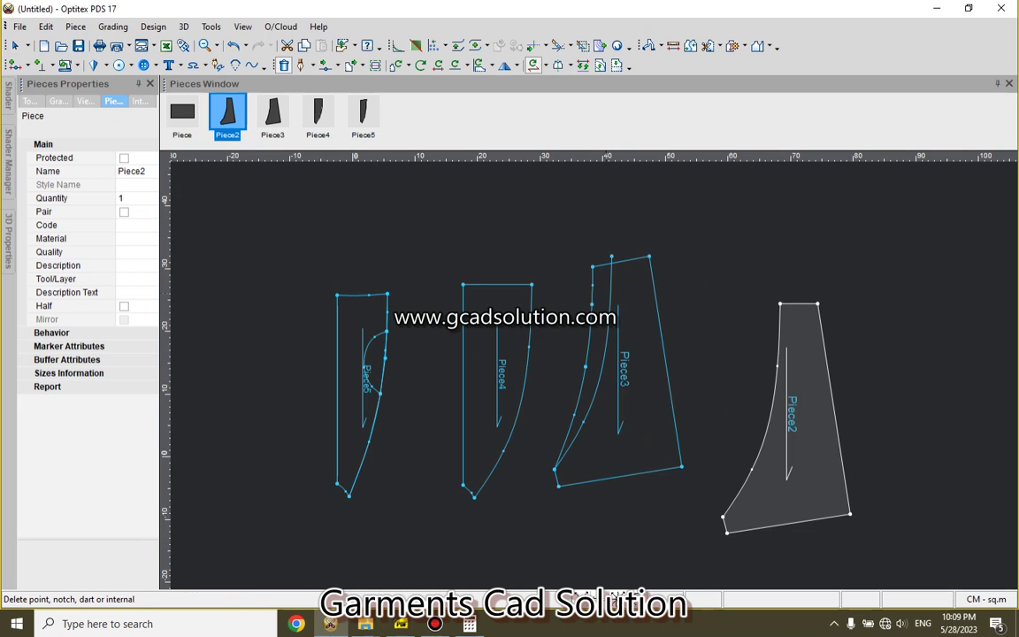
{"action": "type", "text": "3"}
{"action": "key", "text": "Tab"}
{"action": "scroll", "coordinate": [532, 401], "scroll_direction": "down", "scroll_amount": 2}
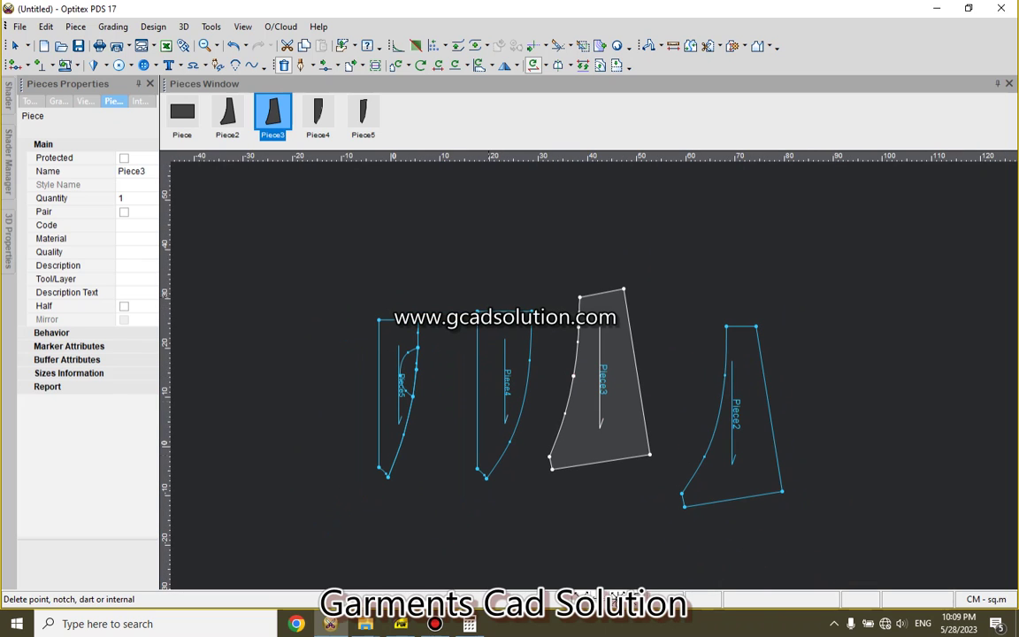
Step: Set mirror lines along the straight edges of Piece4 and Piece5
{"action": "left_click", "coordinate": [567, 65]}
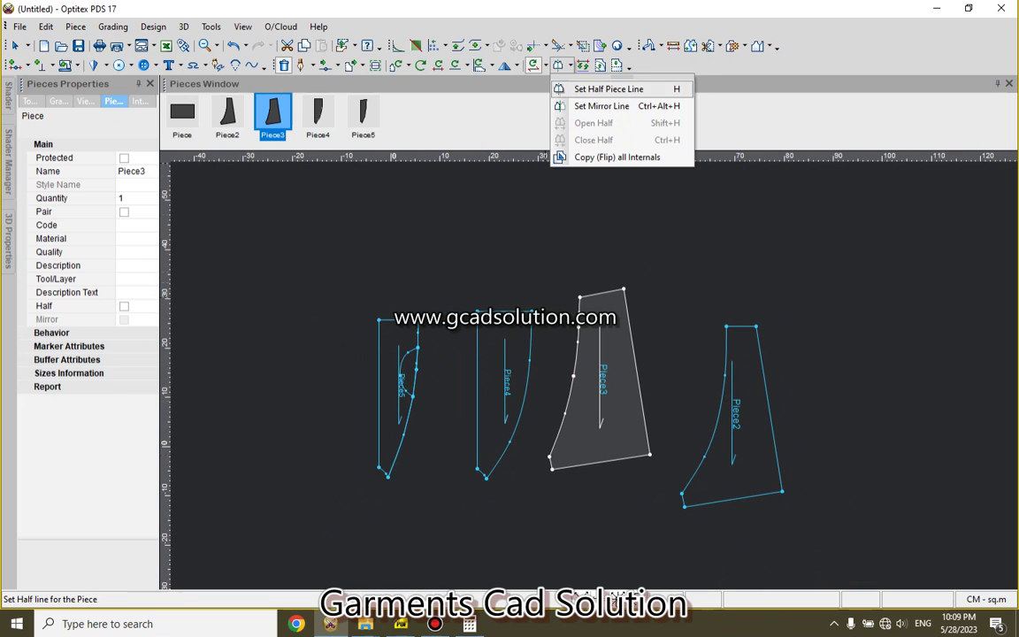
{"action": "left_click", "coordinate": [601, 105]}
{"action": "left_click", "coordinate": [477, 469]}
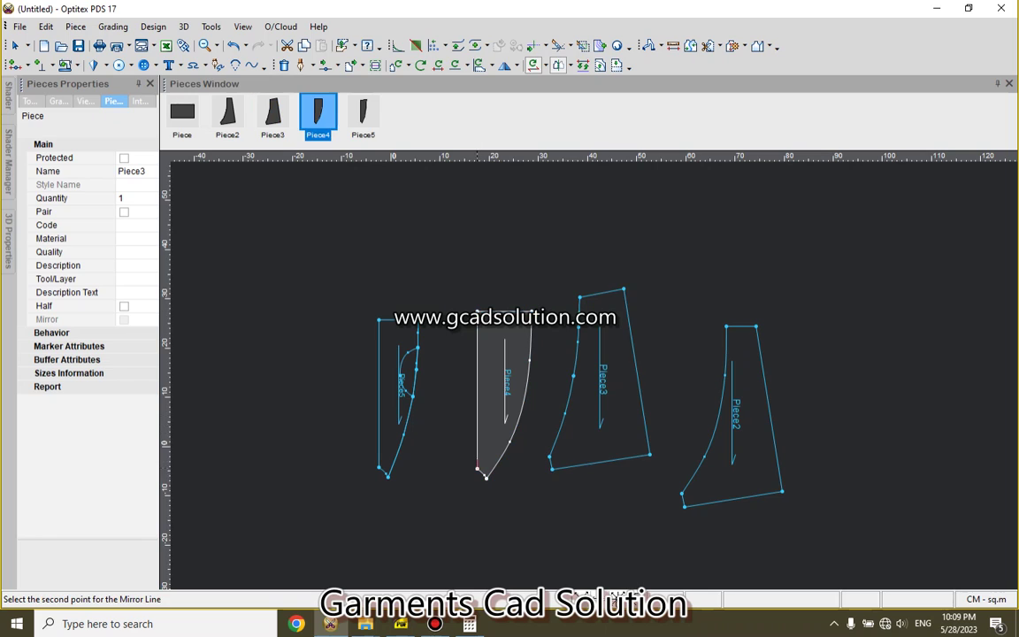
{"action": "left_click", "coordinate": [477, 312]}
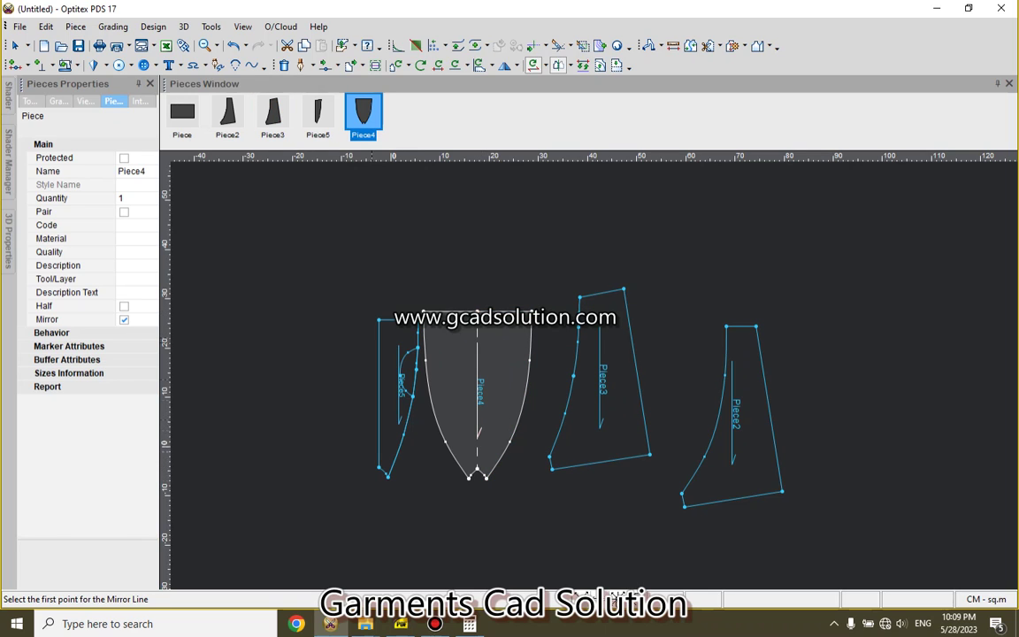
{"action": "left_click", "coordinate": [379, 467]}
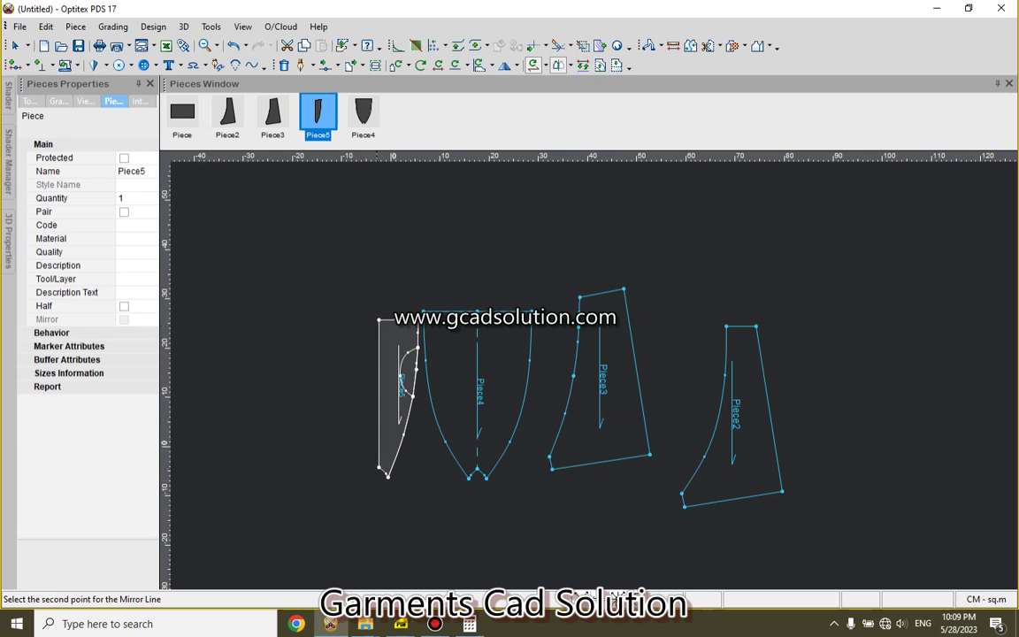
{"action": "left_click", "coordinate": [379, 319]}
Step: Delete the duplicate curved internal line on Piece5's right side
{"action": "right_click", "coordinate": [442, 252]}
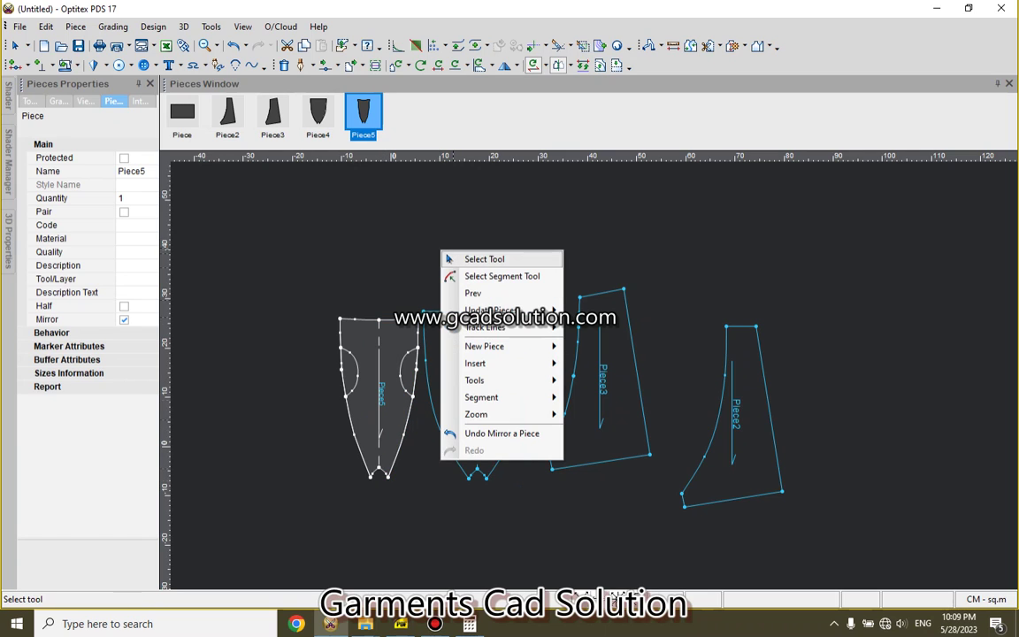
{"action": "left_click", "coordinate": [485, 258]}
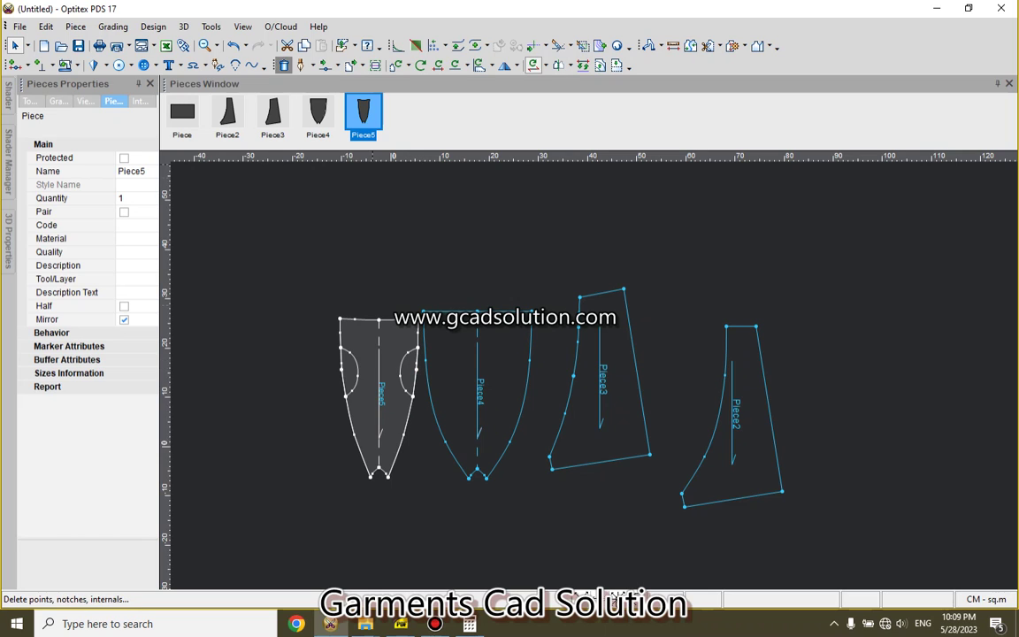
{"action": "left_click", "coordinate": [412, 371]}
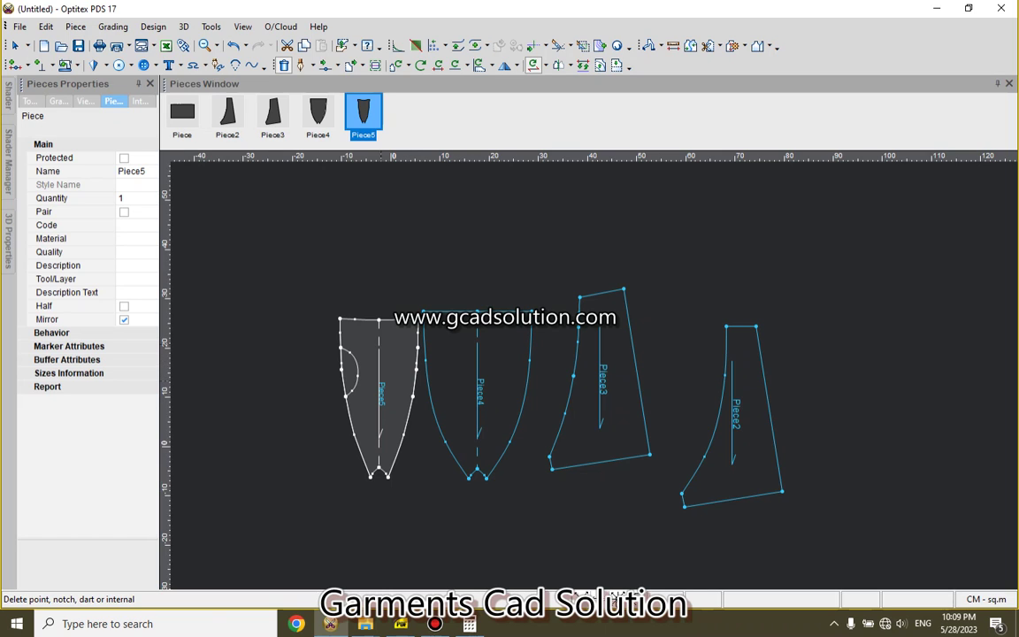
Step: Untick Mirror on Piece4 to make it a whole piece
{"action": "right_click", "coordinate": [417, 227]}
{"action": "left_click", "coordinate": [460, 235]}
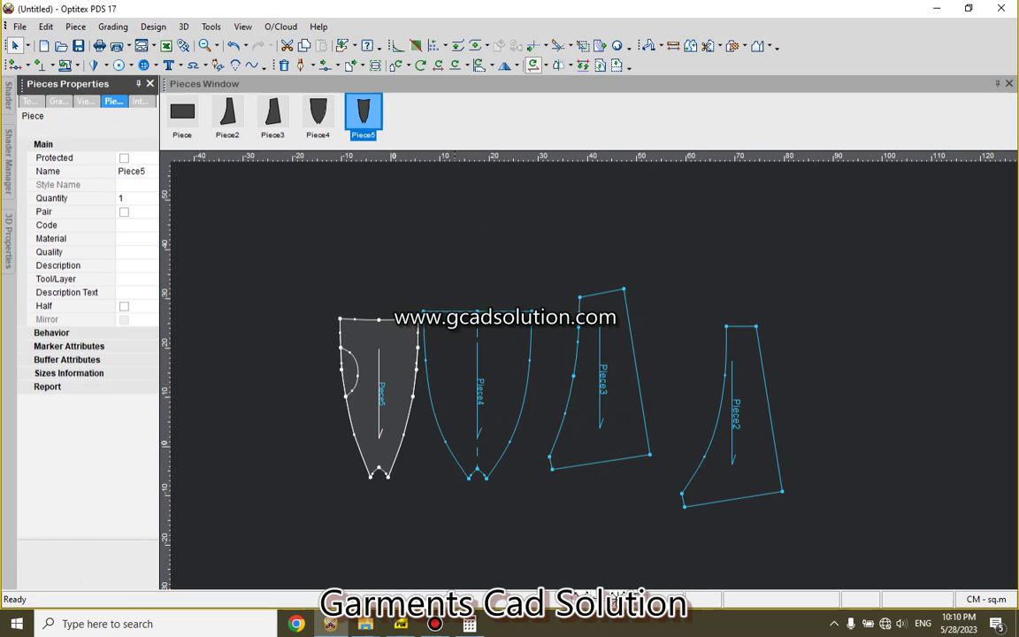
{"action": "left_click", "coordinate": [478, 389]}
{"action": "left_click", "coordinate": [124, 319]}
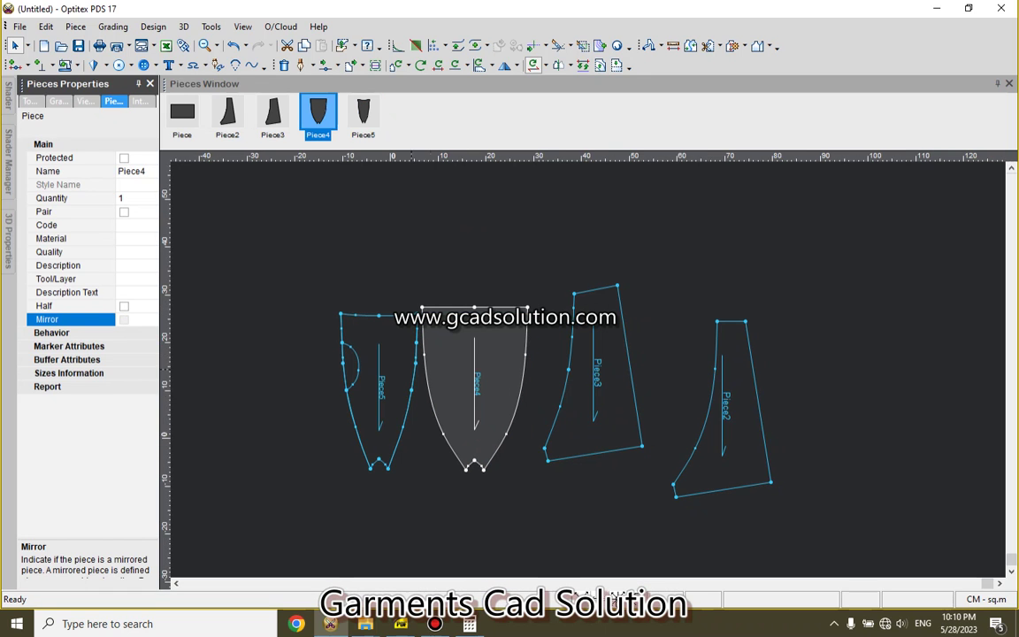
{"action": "scroll", "coordinate": [619, 525], "scroll_direction": "up", "scroll_amount": 2}
{"action": "scroll", "coordinate": [619, 525], "scroll_direction": "up", "scroll_amount": 1}
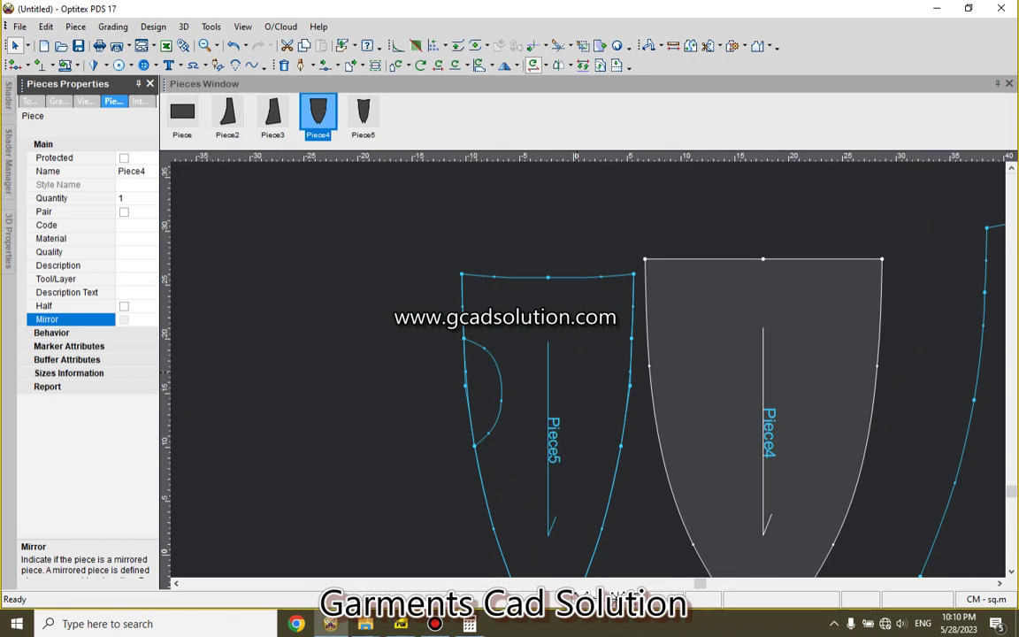
{"action": "scroll", "coordinate": [619, 525], "scroll_direction": "up", "scroll_amount": 1}
{"action": "scroll", "coordinate": [545, 371], "scroll_direction": "down", "scroll_amount": 2}
{"action": "scroll", "coordinate": [544, 372], "scroll_direction": "down", "scroll_amount": 2}
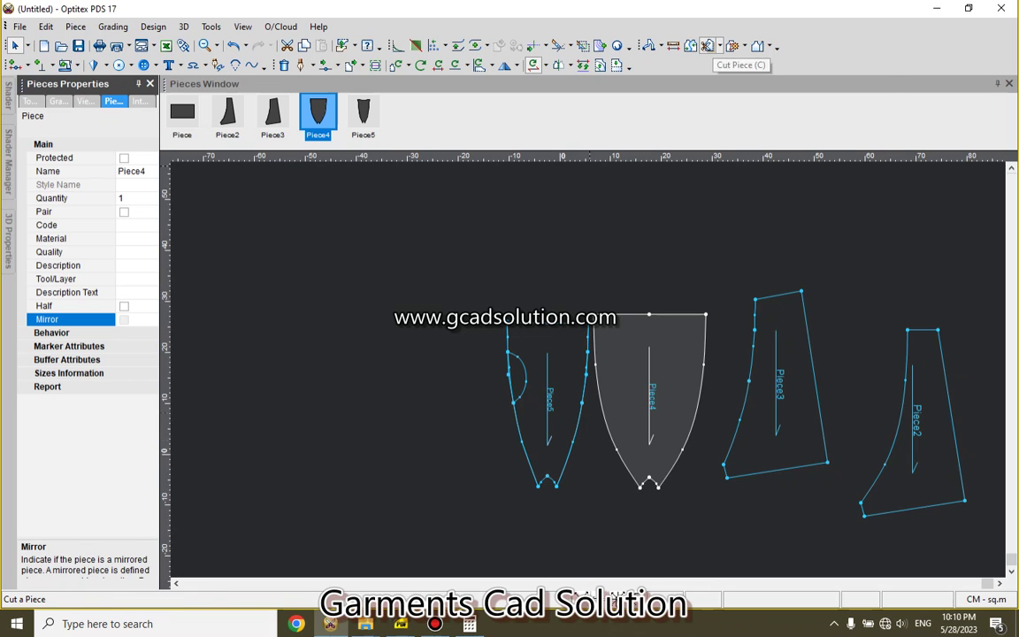
Step: Build a new Piece6 from Piece5's enclosed area, including the curved cut
{"action": "left_click", "coordinate": [718, 46]}
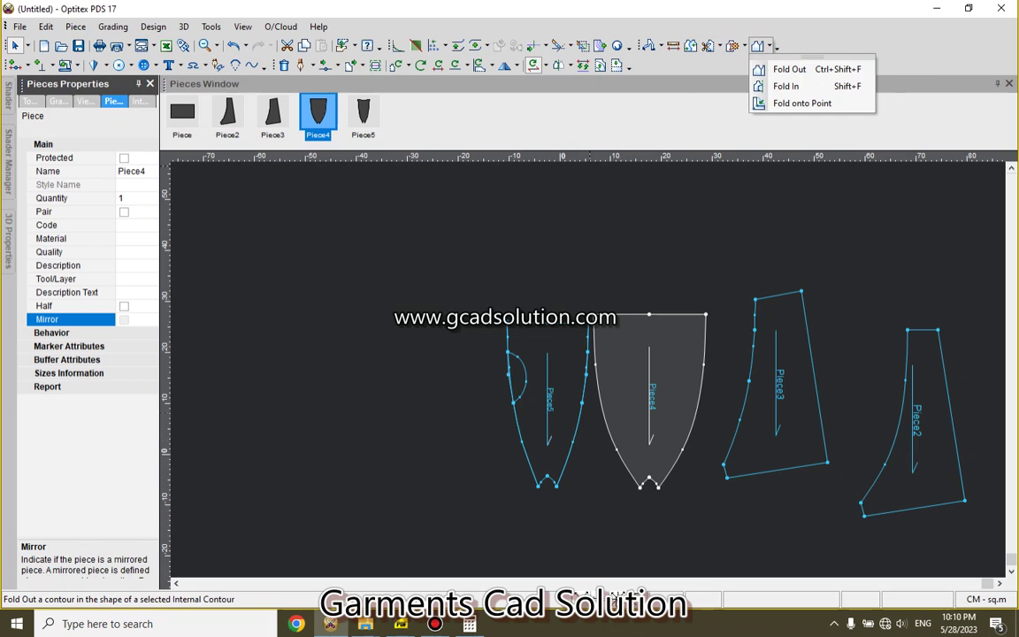
{"action": "left_click", "coordinate": [733, 46]}
{"action": "left_click", "coordinate": [745, 46]}
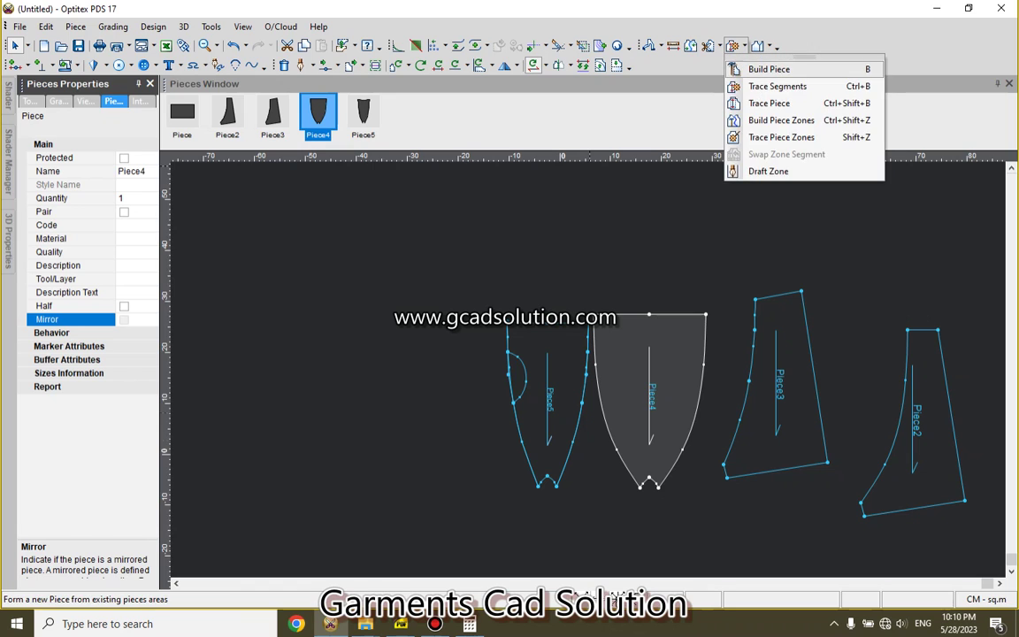
{"action": "left_click", "coordinate": [773, 72]}
{"action": "left_click", "coordinate": [553, 416]}
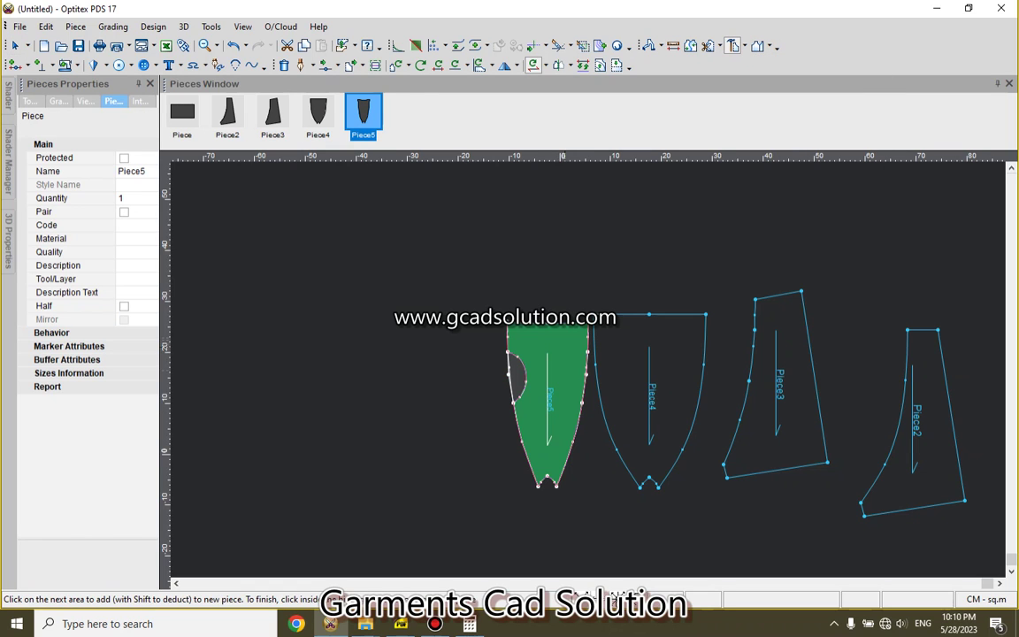
{"action": "left_click", "coordinate": [553, 416]}
Step: Delete Piece5 and place Piece6 to the left of Piece4
{"action": "right_click", "coordinate": [563, 232]}
{"action": "left_click", "coordinate": [580, 239]}
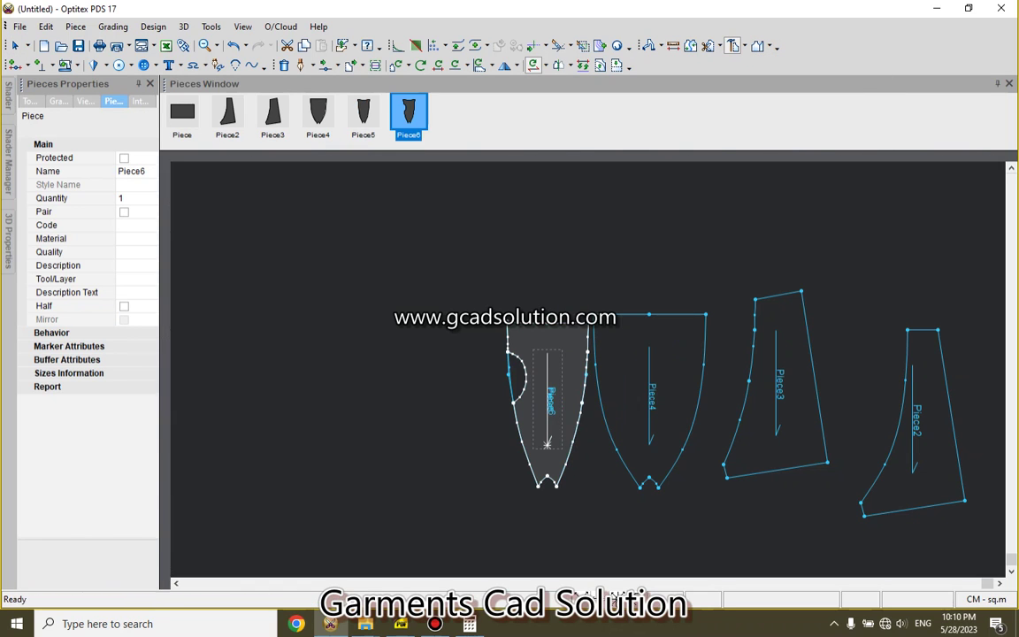
{"action": "left_click_drag", "start_coordinate": [548, 407], "coordinate": [584, 491]}
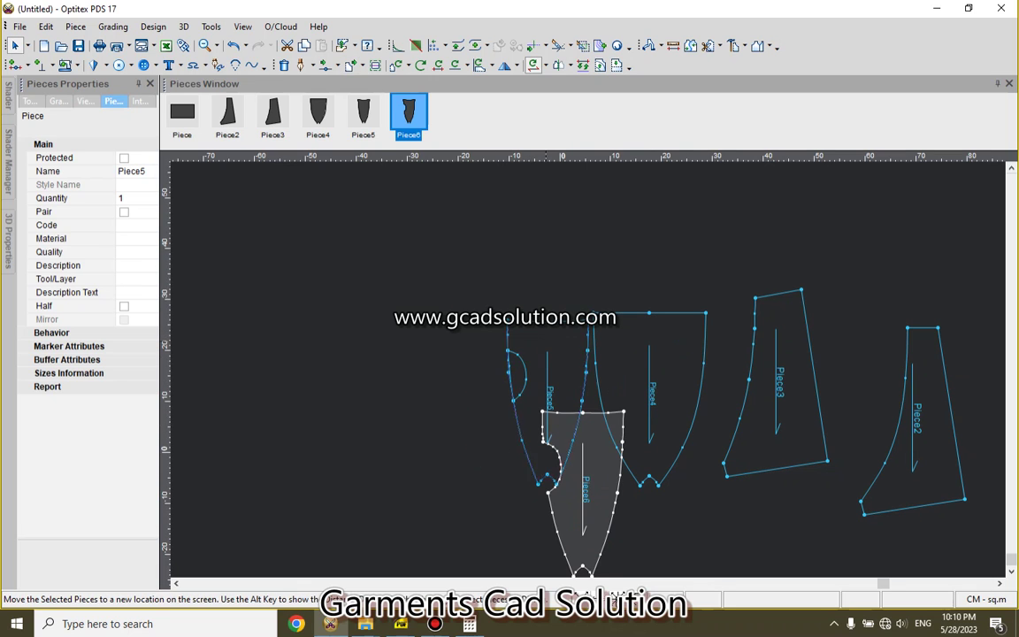
{"action": "left_click", "coordinate": [531, 380]}
{"action": "left_click_drag", "start_coordinate": [530, 380], "coordinate": [351, 340]}
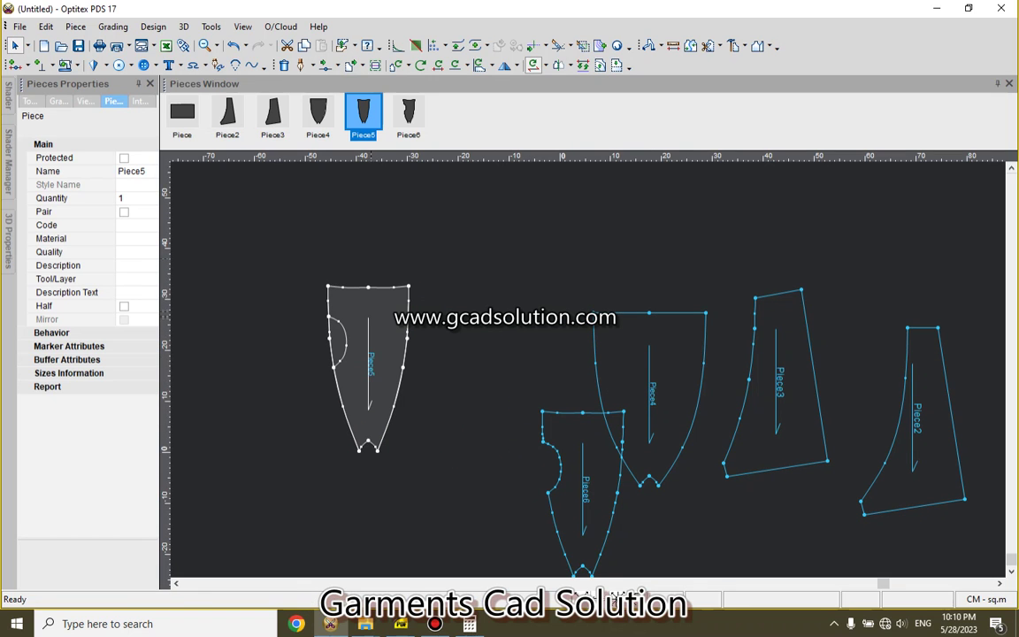
{"action": "key", "text": "Delete"}
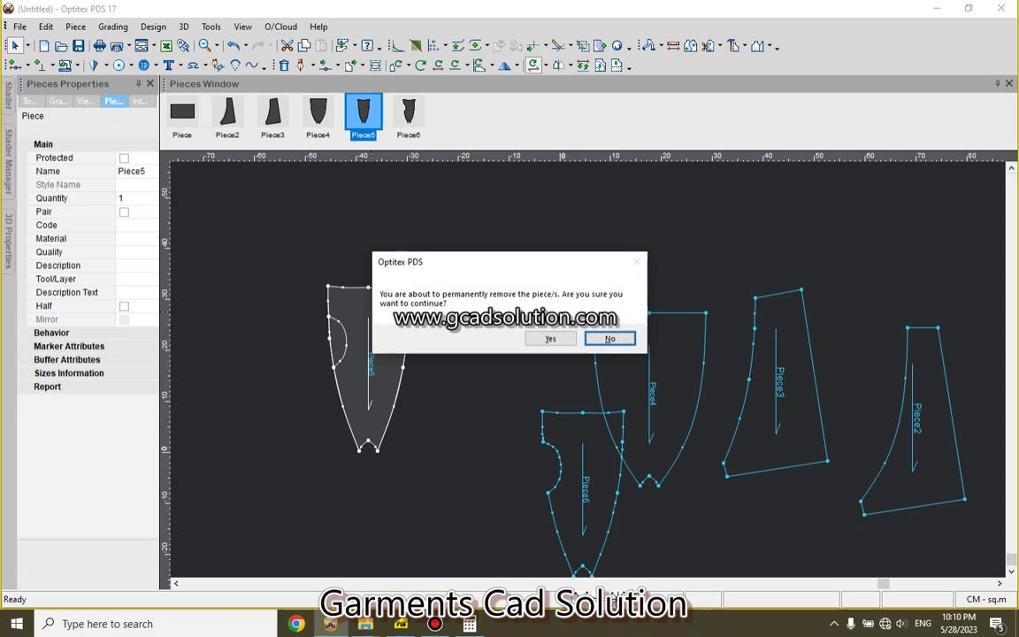
{"action": "key", "text": "Left"}
{"action": "key", "text": "Return"}
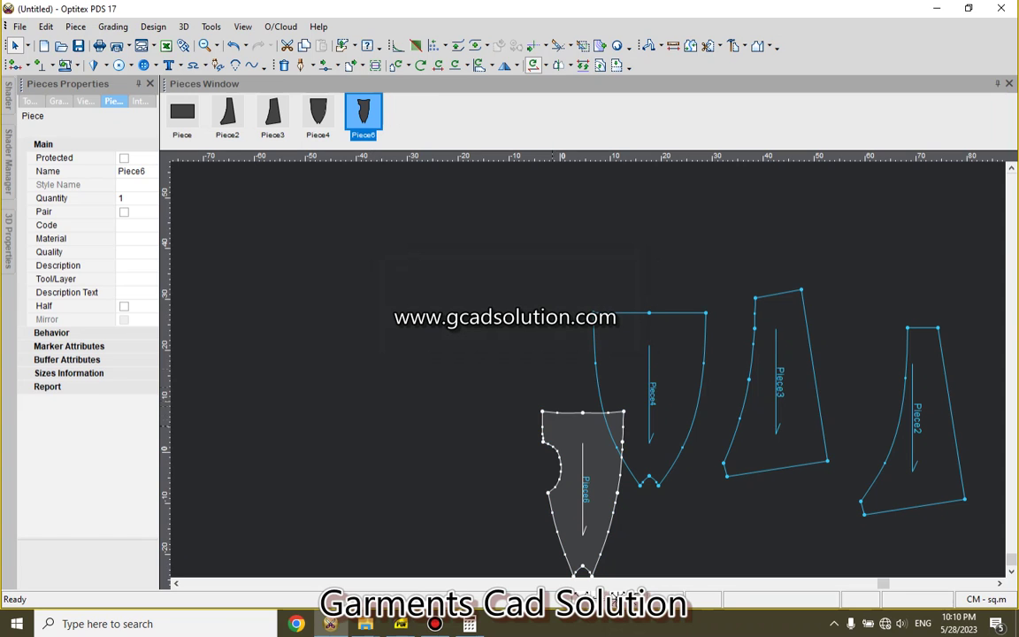
{"action": "left_click_drag", "start_coordinate": [583, 486], "coordinate": [516, 371]}
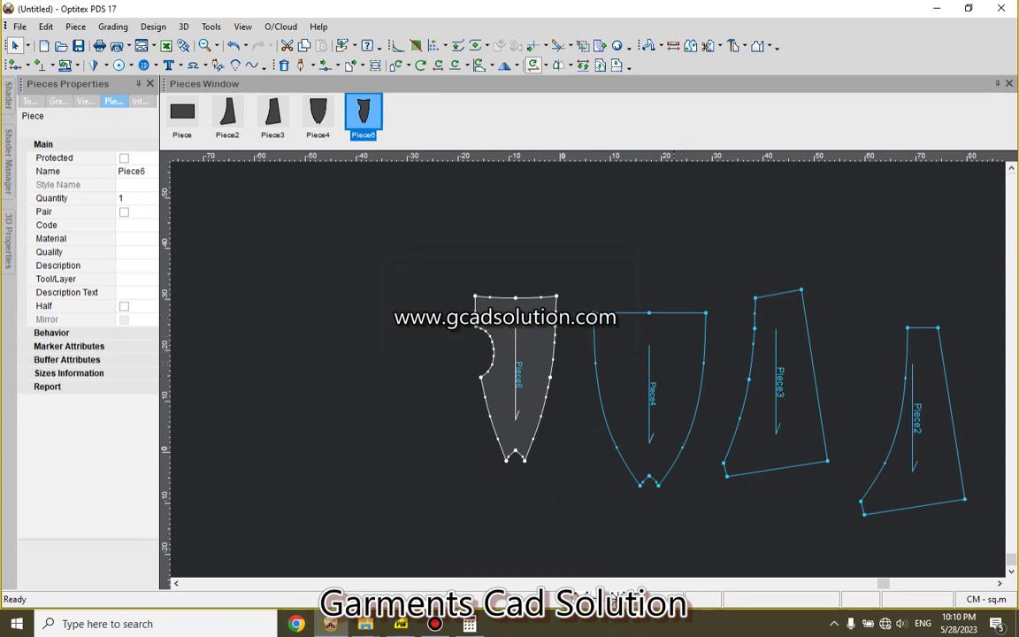
{"action": "key", "text": "F4"}
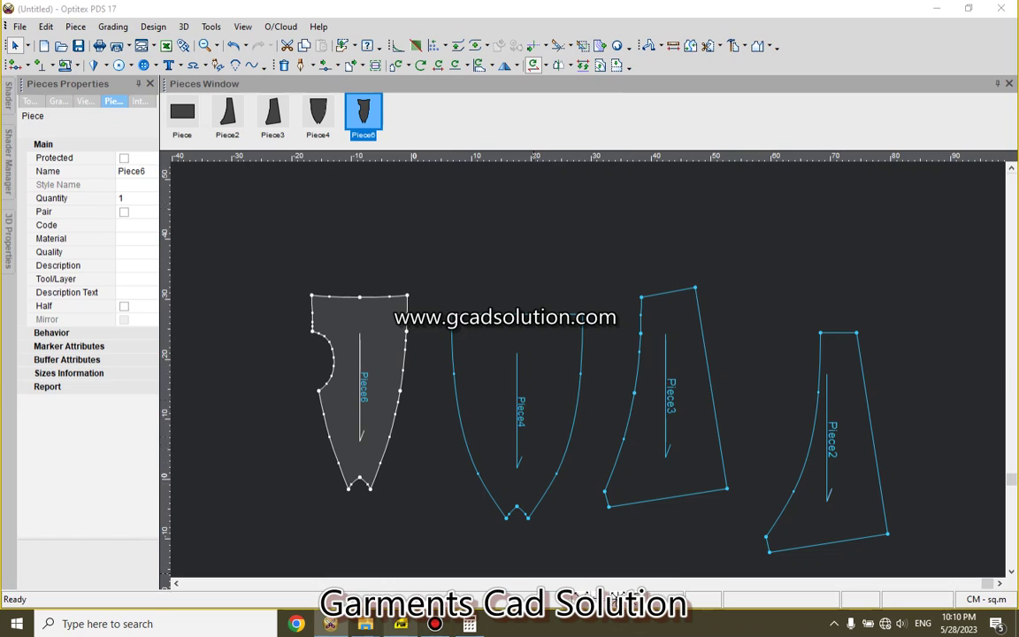
{"action": "left_click", "coordinate": [401, 624]}
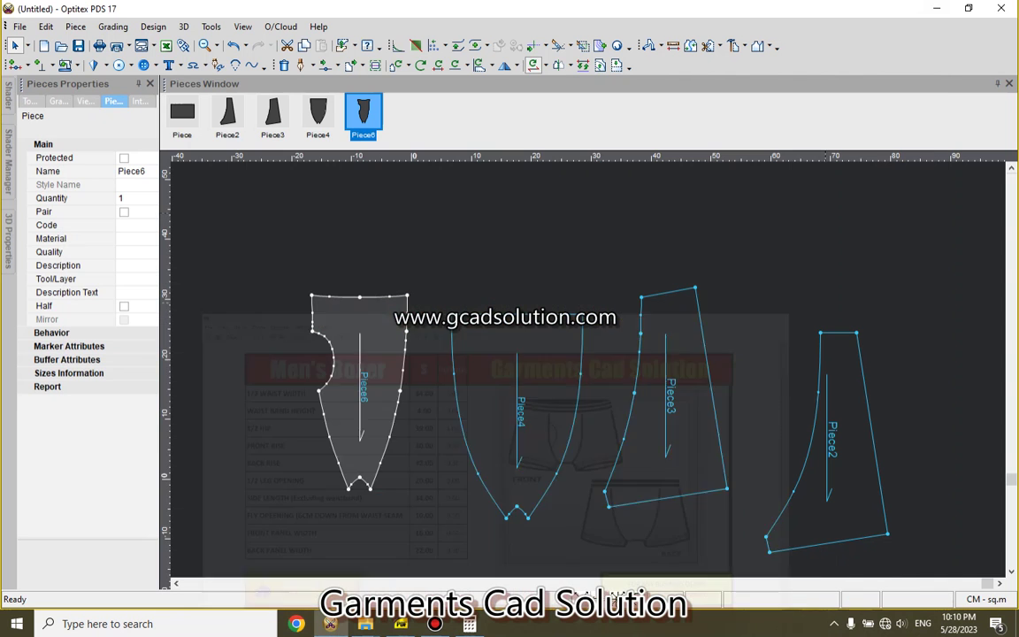
{"action": "key", "text": "alt+Tab"}
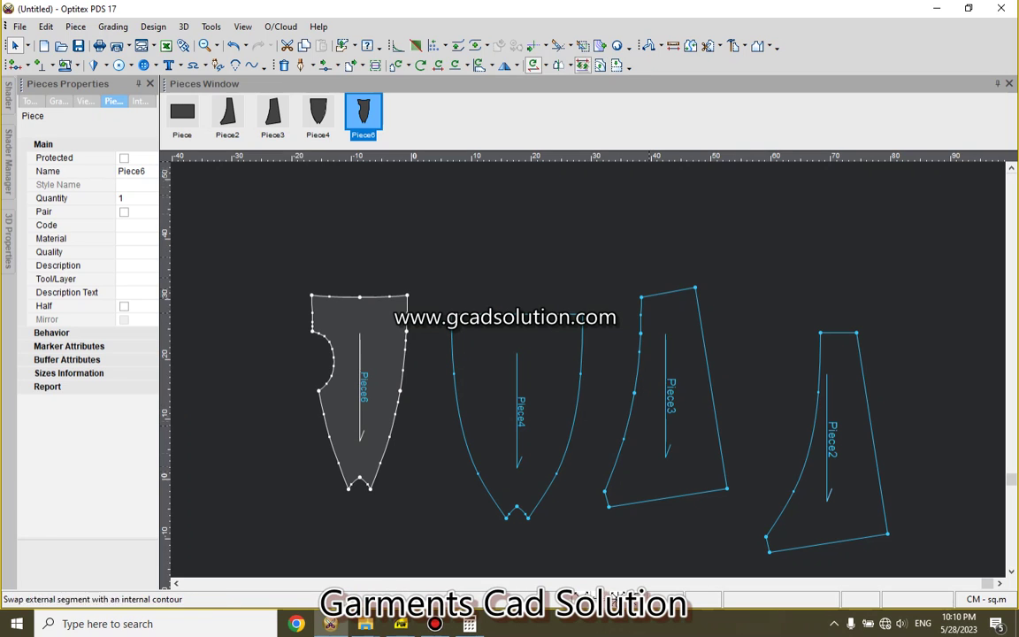
Step: Set Piece3's baseline direction along its right edge so it lies horizontal
{"action": "left_click", "coordinate": [545, 65]}
{"action": "left_click", "coordinate": [589, 123]}
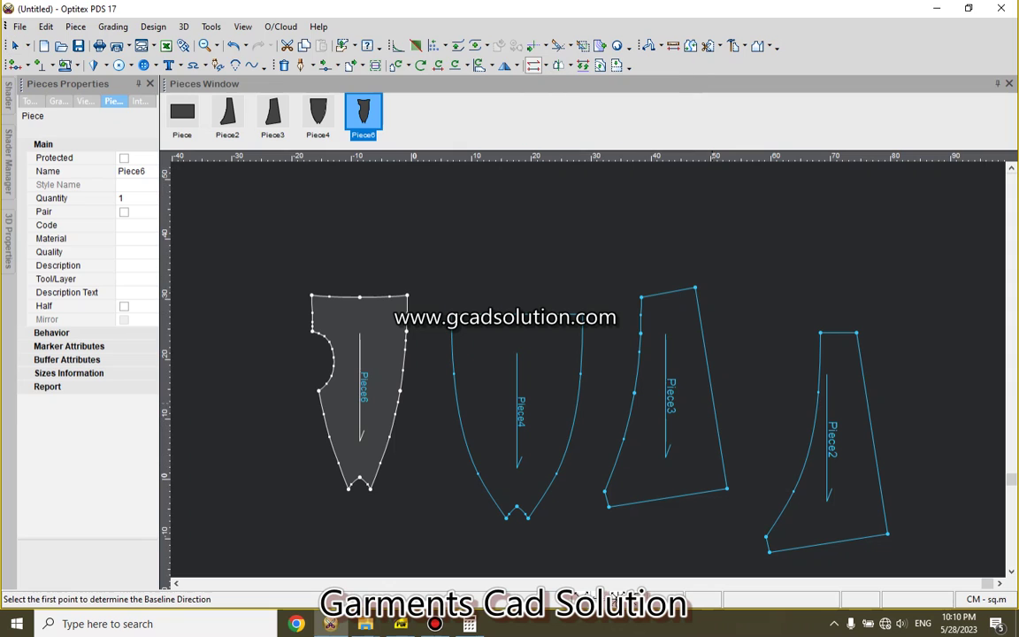
{"action": "left_click", "coordinate": [727, 487]}
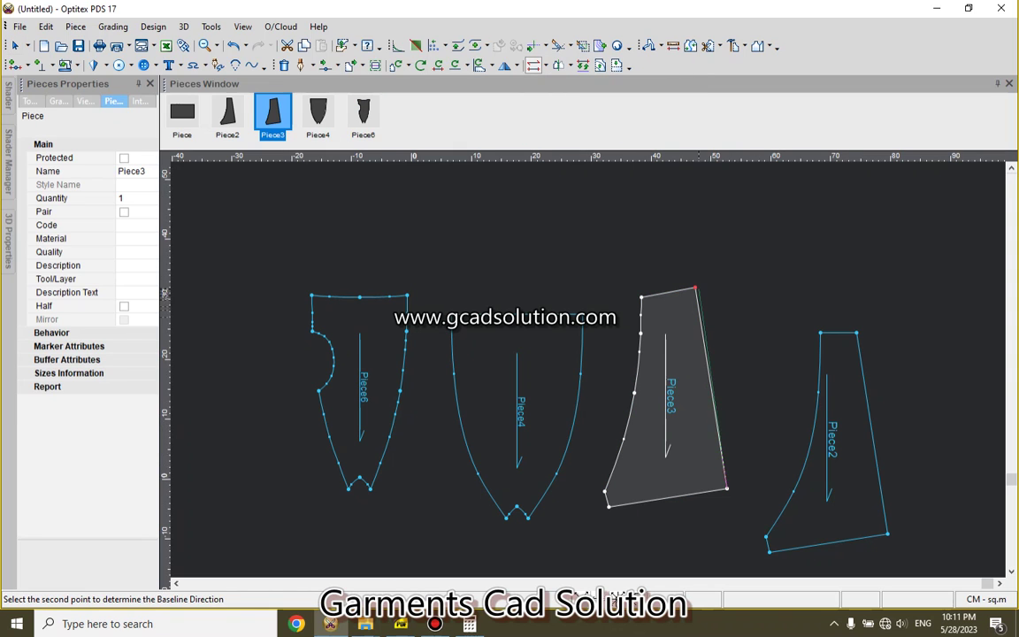
{"action": "left_click", "coordinate": [695, 287]}
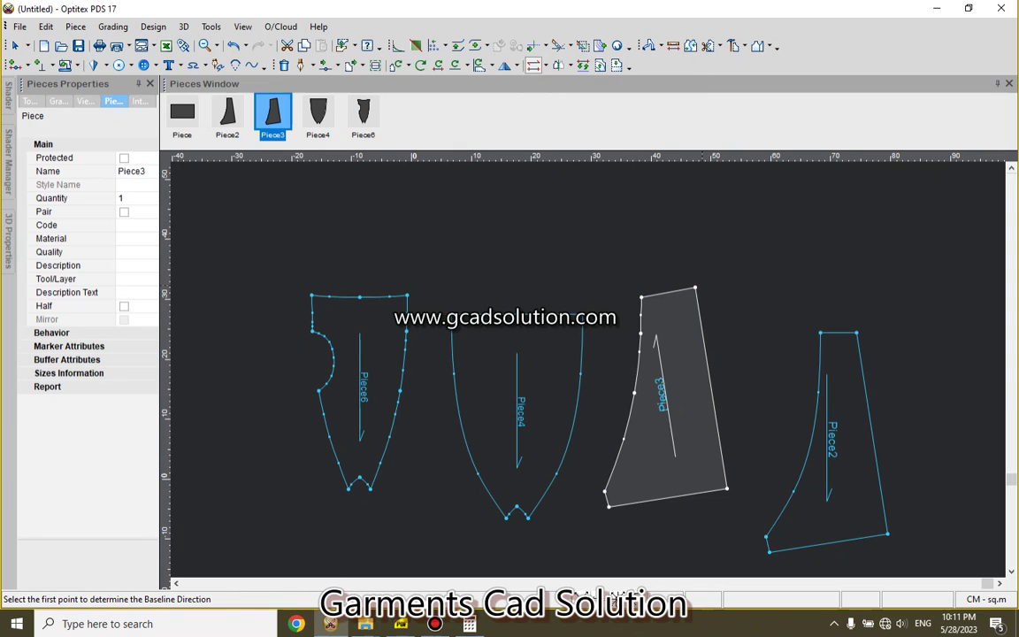
{"action": "key", "text": "ctrl+z"}
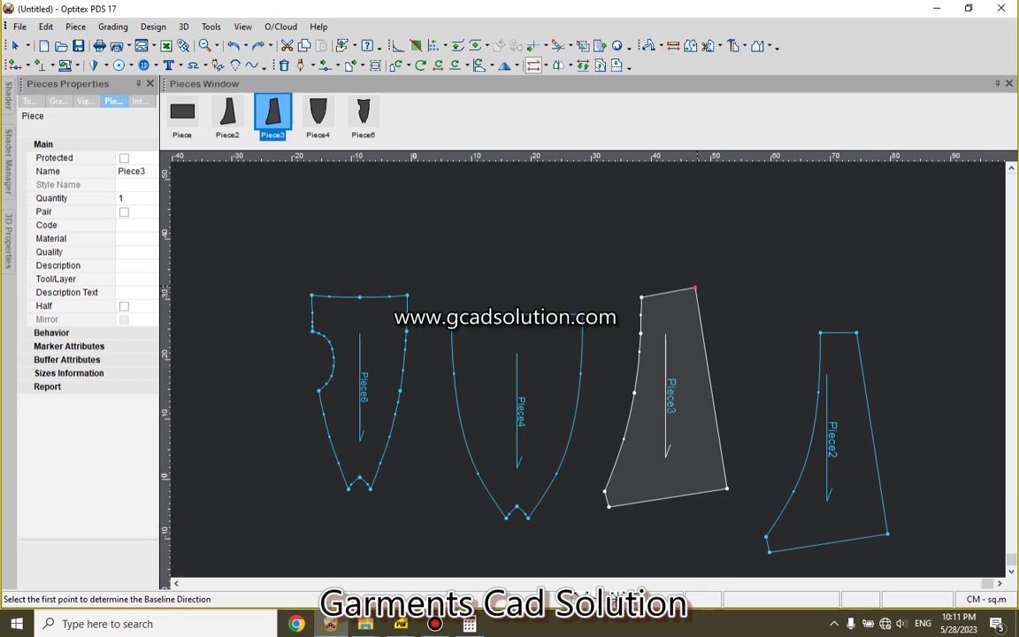
{"action": "key", "text": "ctrl+y"}
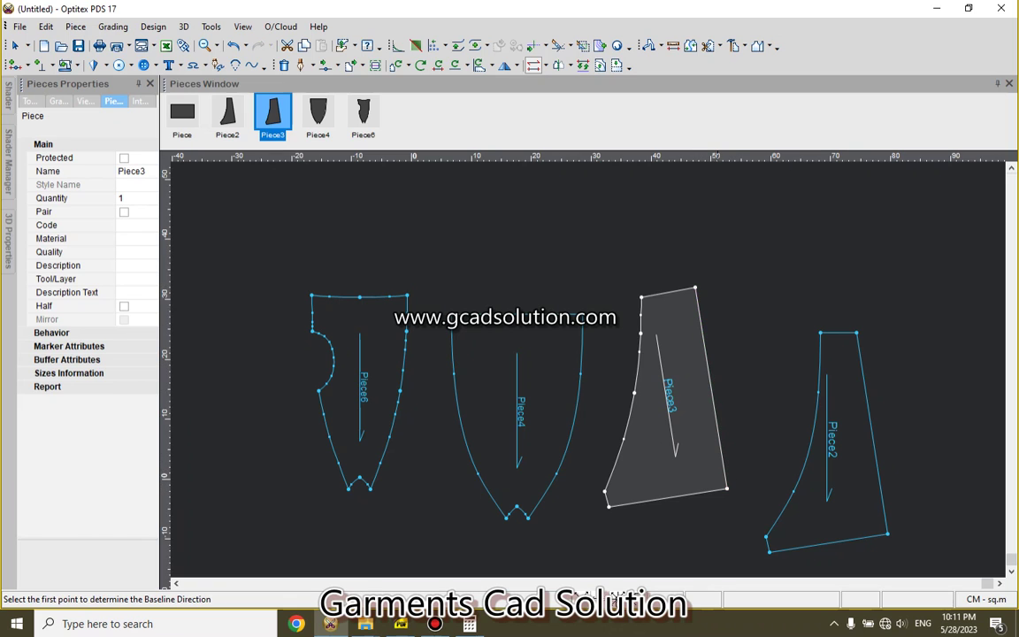
{"action": "left_click", "coordinate": [546, 66]}
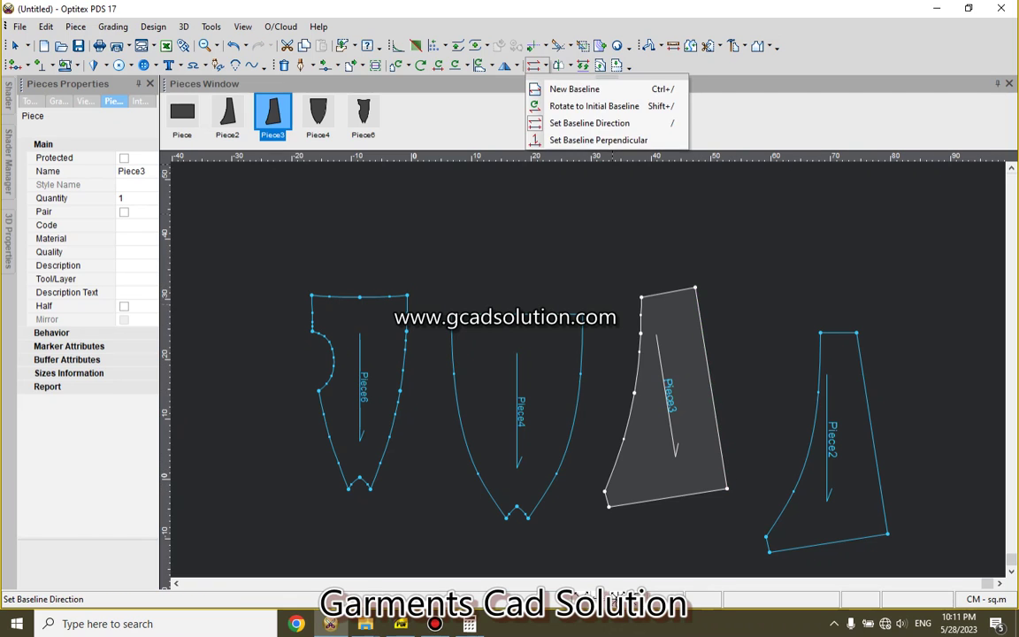
{"action": "left_click", "coordinate": [589, 123]}
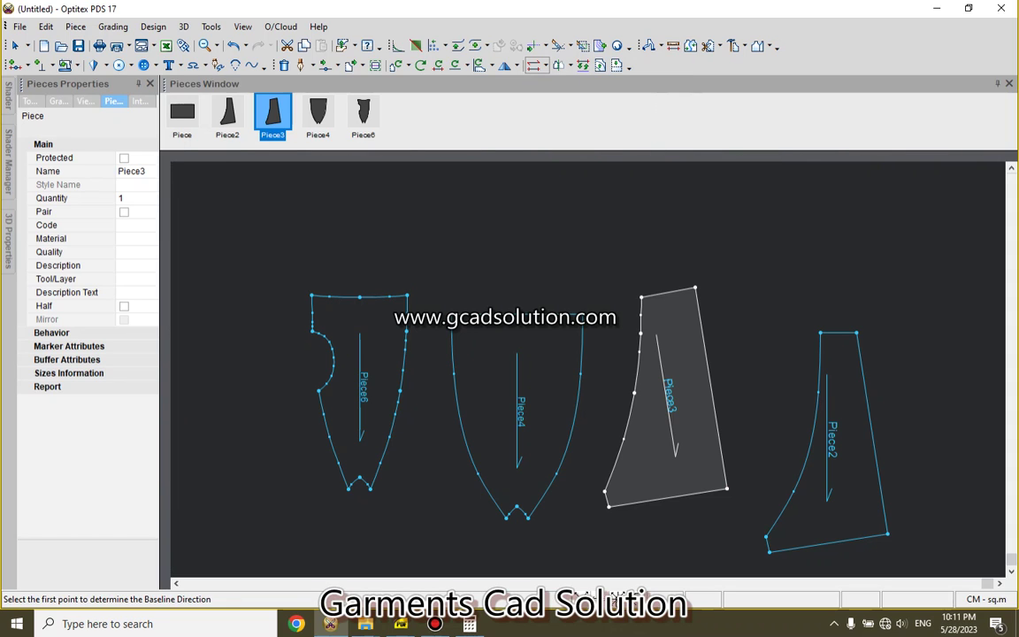
{"action": "left_click", "coordinate": [695, 287]}
{"action": "left_click", "coordinate": [727, 488]}
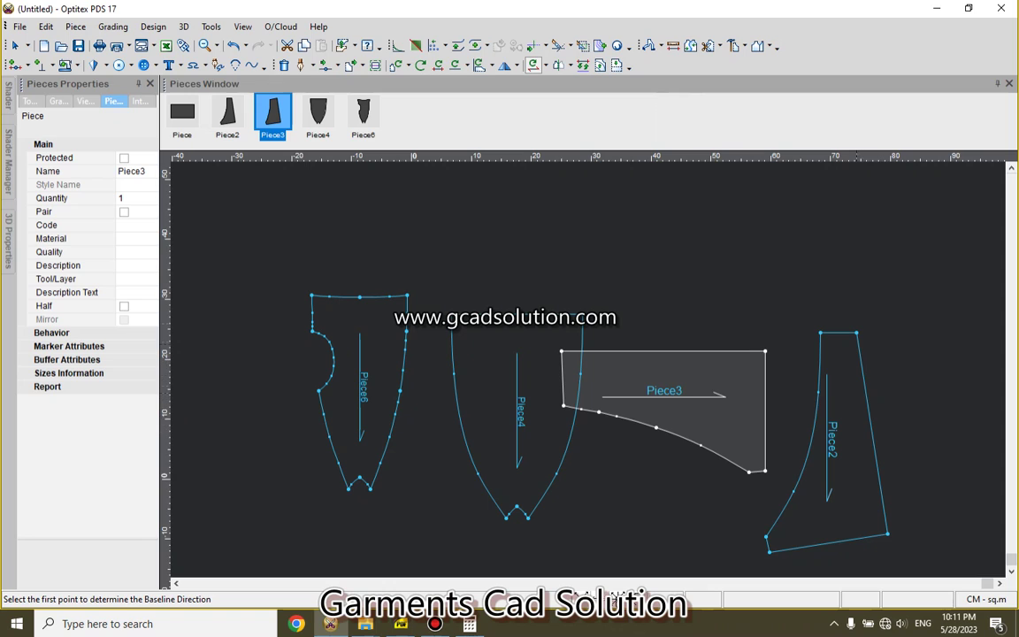
Step: Set Piece2's baseline and rotate it to the initial baseline
{"action": "left_click", "coordinate": [887, 533]}
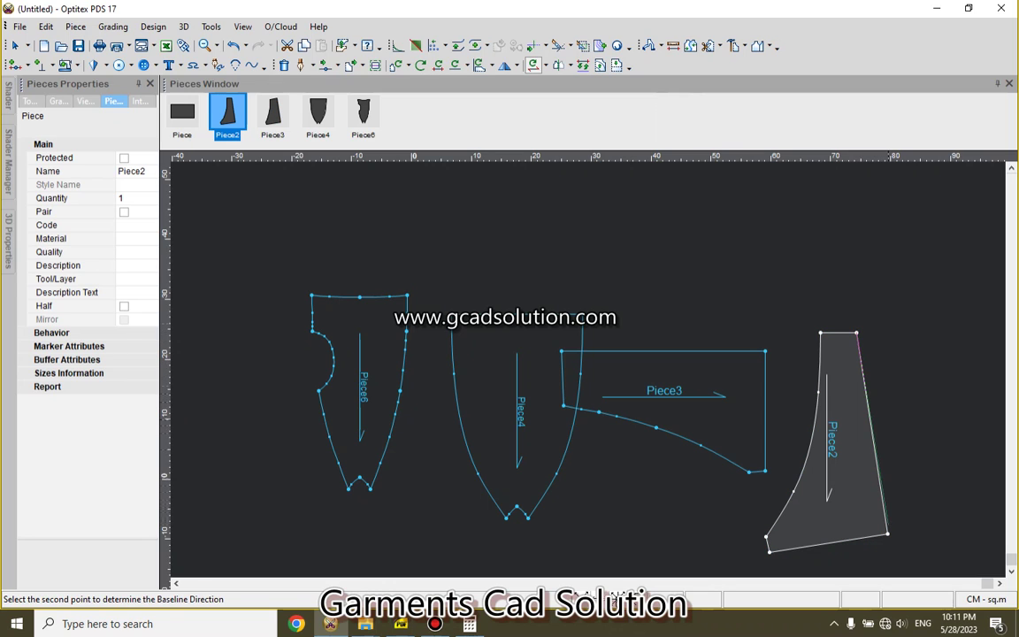
{"action": "left_click", "coordinate": [818, 390]}
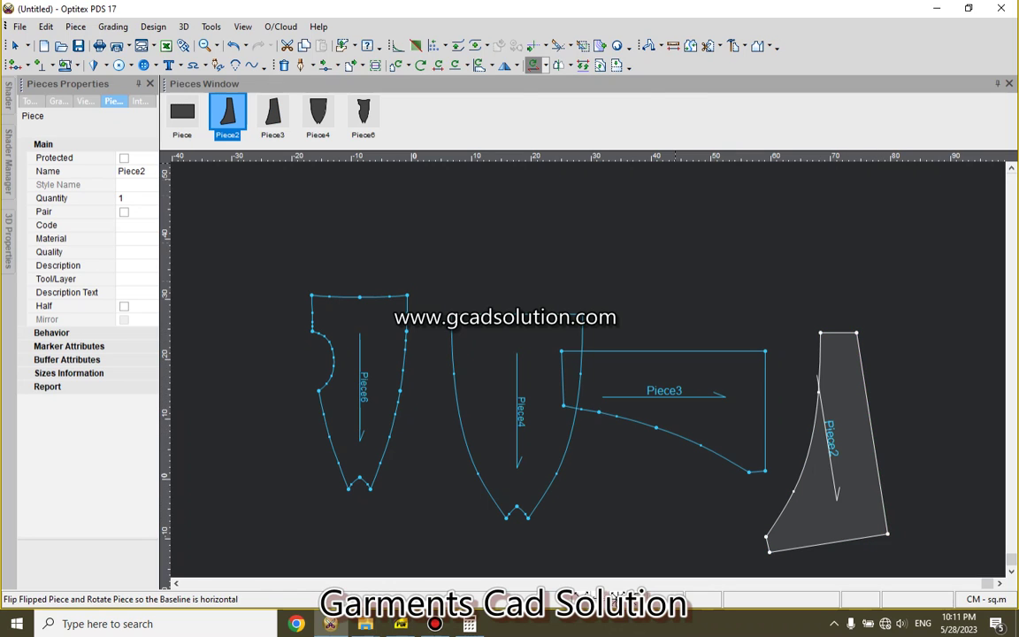
{"action": "left_click", "coordinate": [545, 66]}
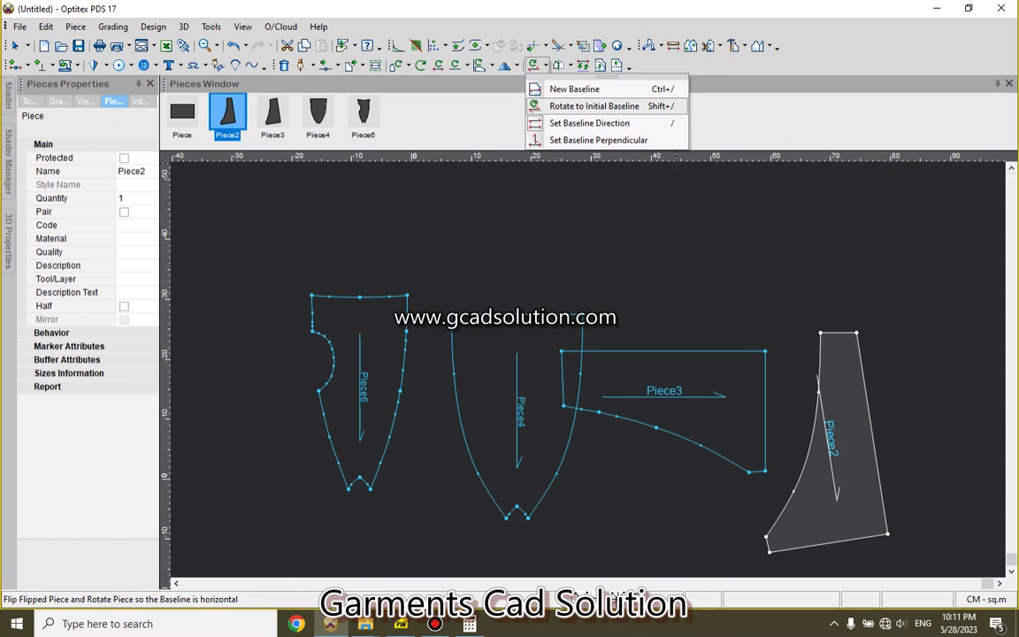
{"action": "left_click", "coordinate": [592, 105]}
Step: Flip Piece2 vertically and position Piece3 directly beneath it
{"action": "right_click", "coordinate": [832, 262]}
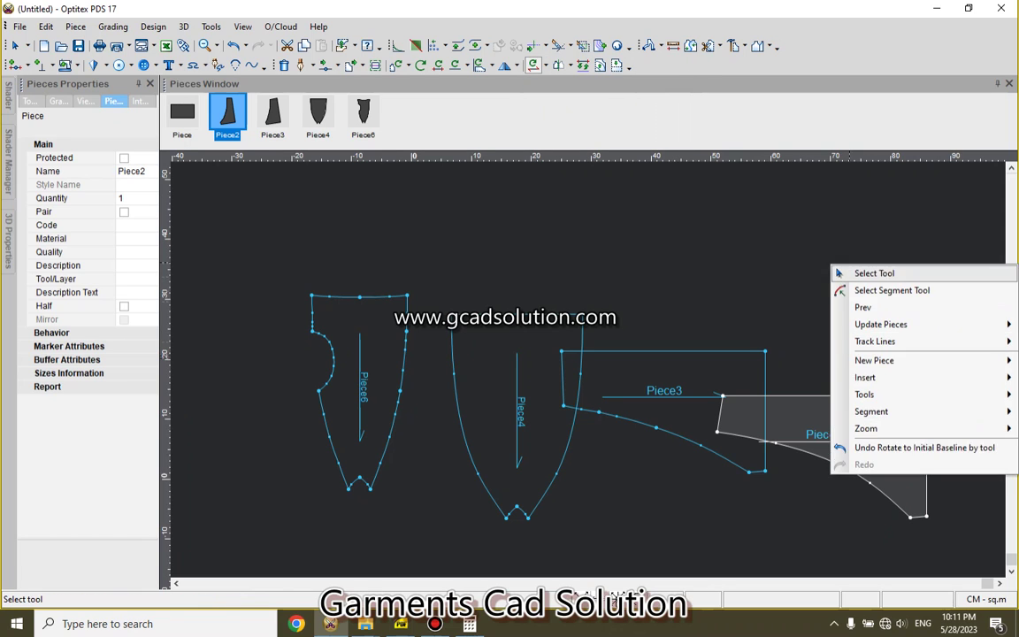
{"action": "left_click", "coordinate": [856, 268]}
{"action": "left_click_drag", "start_coordinate": [831, 451], "coordinate": [775, 294]}
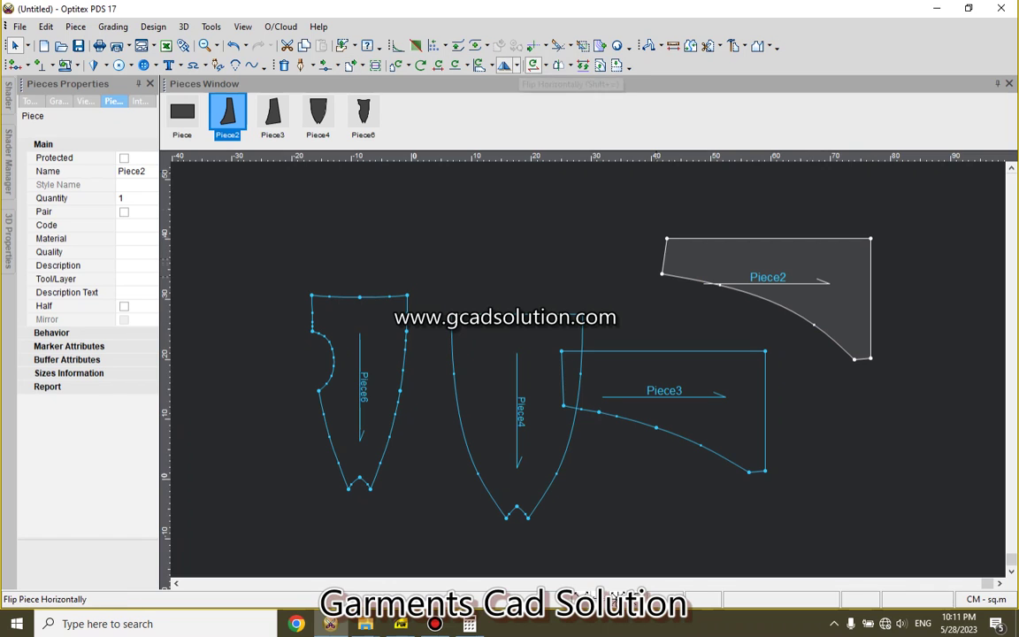
{"action": "left_click", "coordinate": [516, 67]}
{"action": "left_click", "coordinate": [545, 106]}
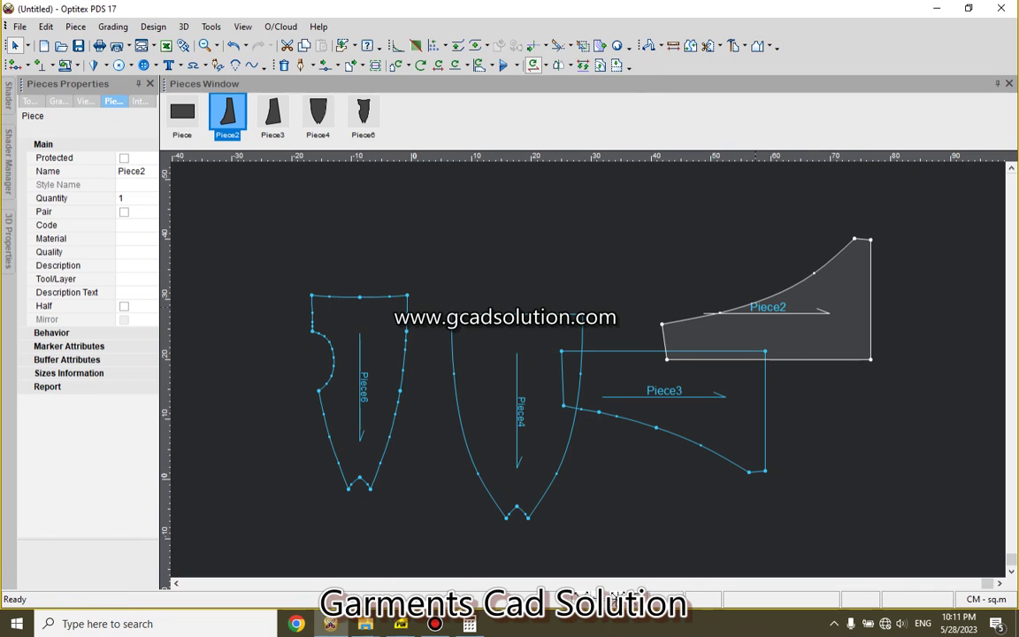
{"action": "left_click_drag", "start_coordinate": [795, 327], "coordinate": [756, 292]}
{"action": "left_click_drag", "start_coordinate": [672, 416], "coordinate": [727, 427]}
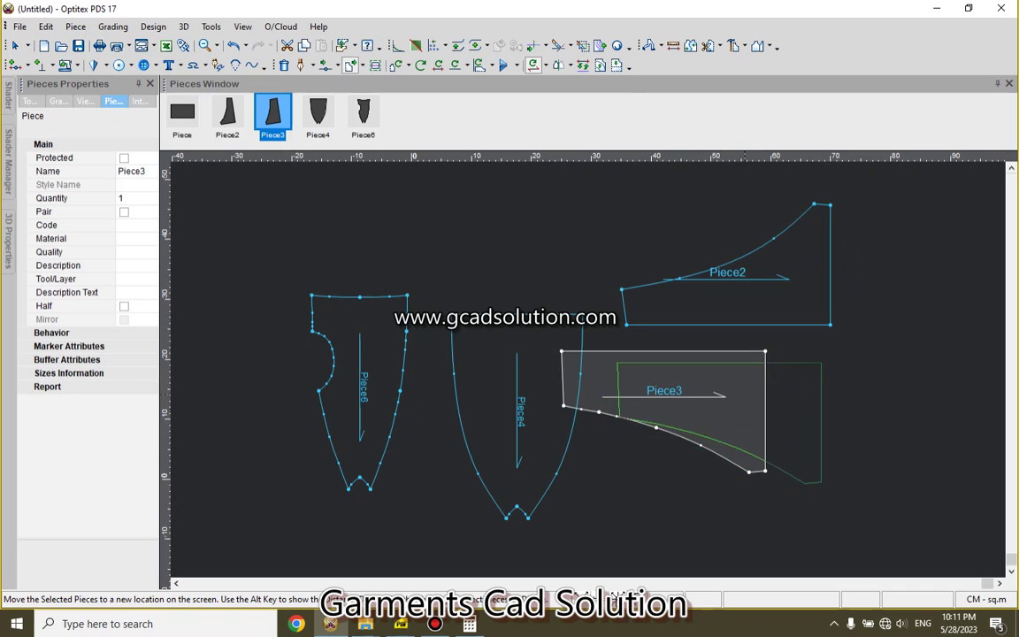
{"action": "left_click_drag", "start_coordinate": [617, 597], "coordinate": [616, 597]}
{"action": "left_click_drag", "start_coordinate": [719, 423], "coordinate": [726, 397]}
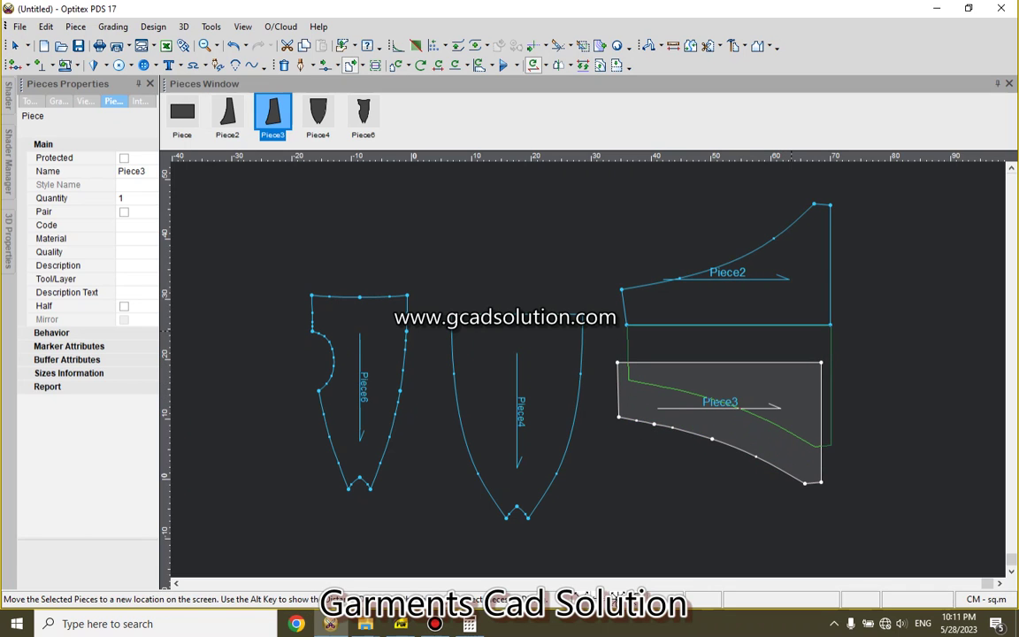
{"action": "left_click", "coordinate": [727, 398]}
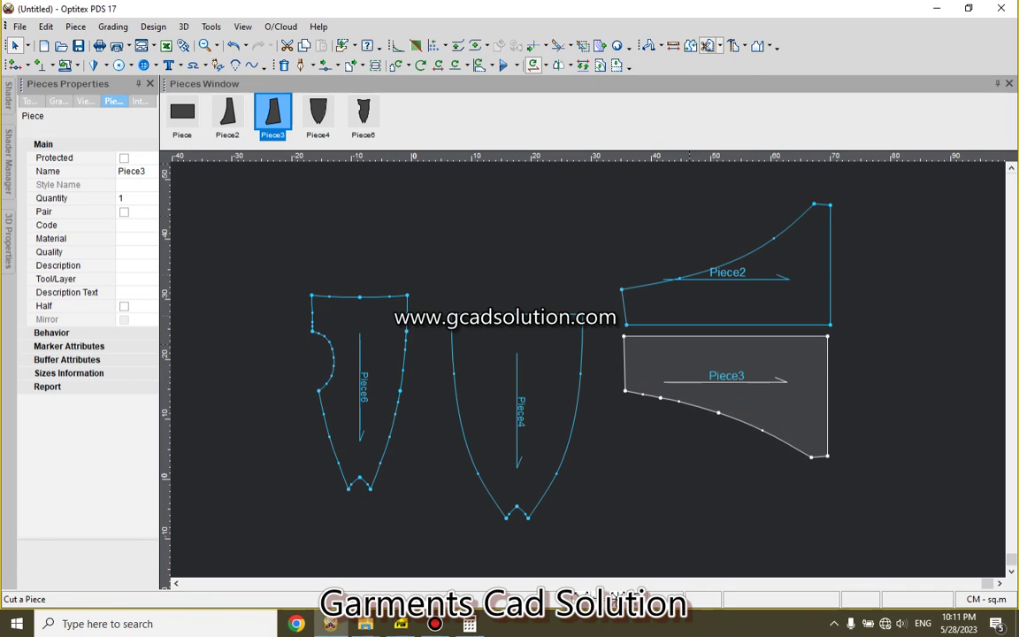
Step: Combine Piece3 and Piece2 into a single piece
{"action": "left_click", "coordinate": [690, 45]}
{"action": "left_click", "coordinate": [721, 354]}
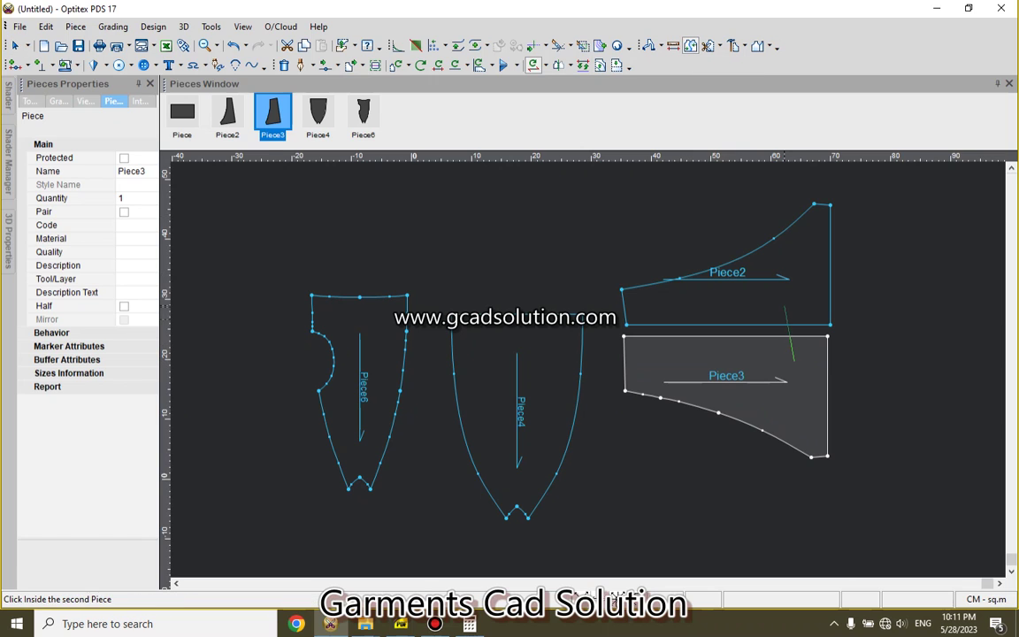
{"action": "left_click", "coordinate": [721, 301]}
{"action": "left_click", "coordinate": [171, 238]}
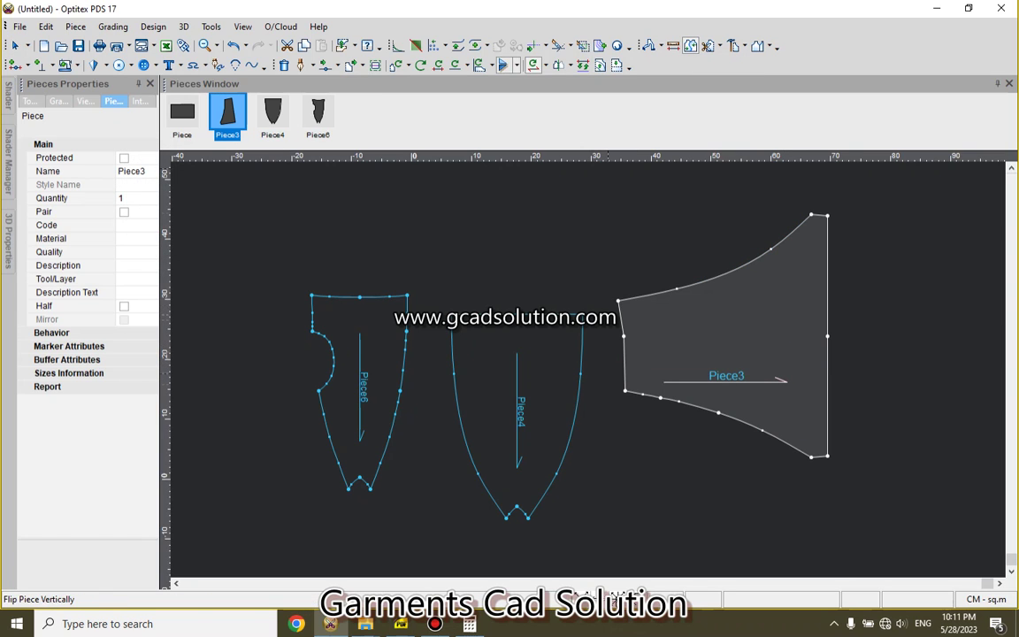
Step: Flip and rotate the joined piece clockwise until its wide edge sits at the bottom
{"action": "left_click", "coordinate": [516, 65]}
{"action": "left_click", "coordinate": [550, 90]}
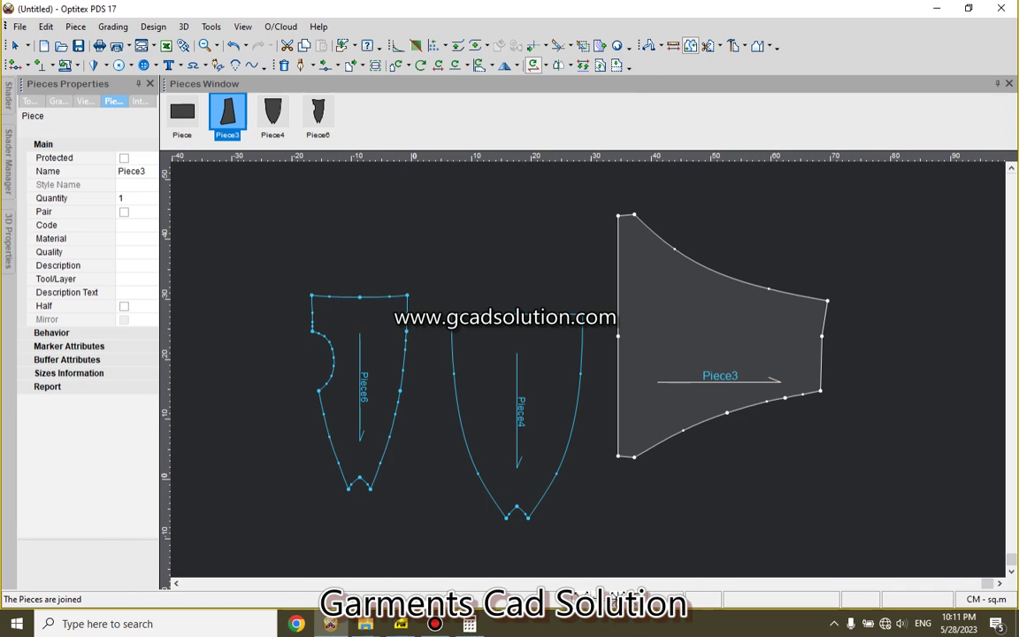
{"action": "left_click", "coordinate": [517, 66]}
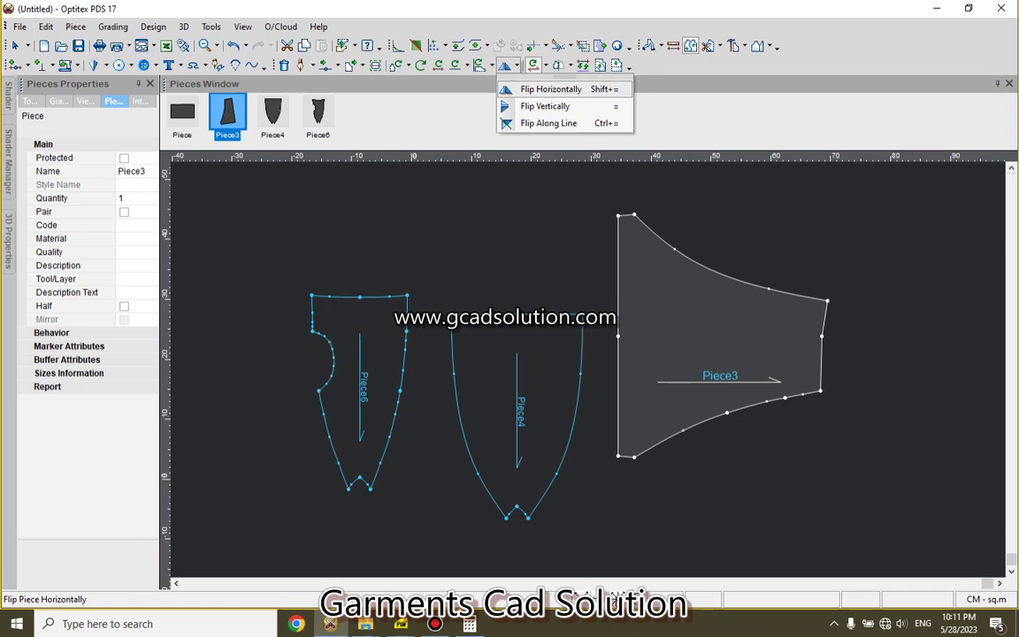
{"action": "left_click", "coordinate": [548, 87]}
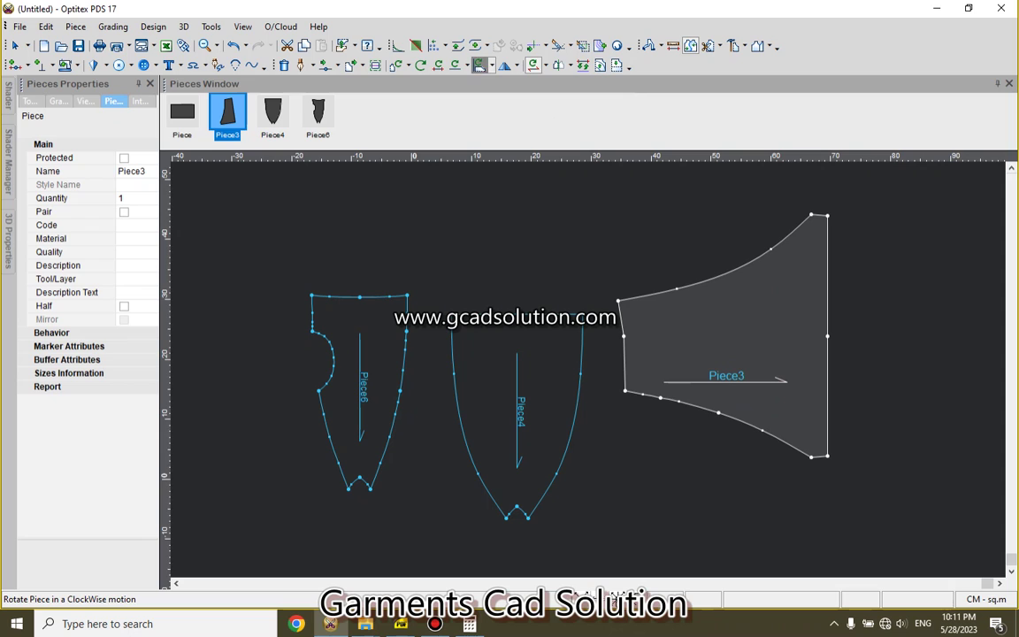
{"action": "left_click", "coordinate": [479, 66]}
{"action": "left_click", "coordinate": [479, 65]}
{"action": "left_click", "coordinate": [479, 65]}
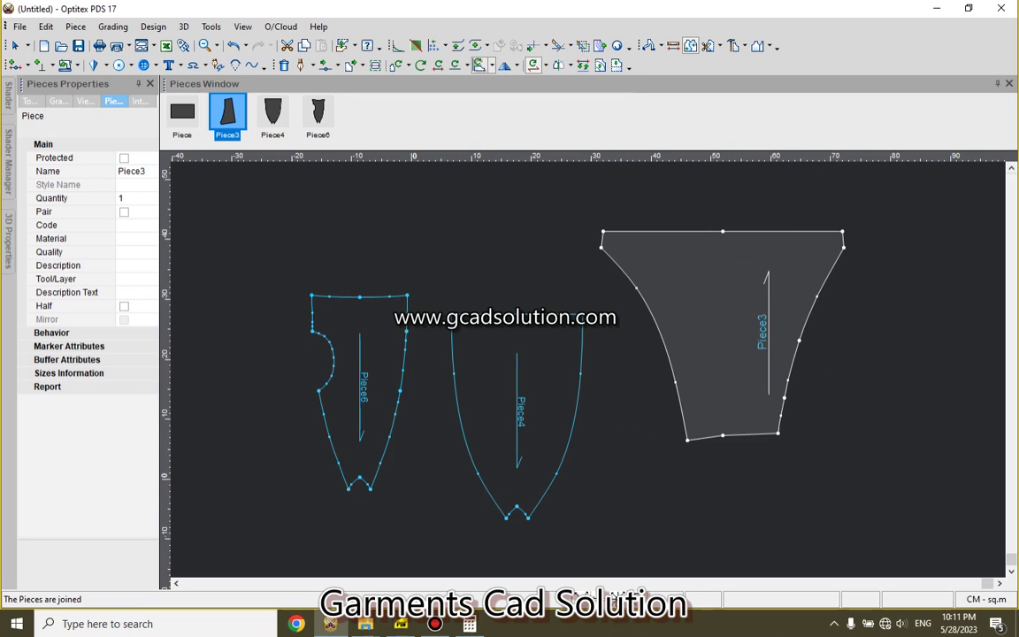
{"action": "left_click", "coordinate": [478, 65]}
{"action": "left_click", "coordinate": [479, 66]}
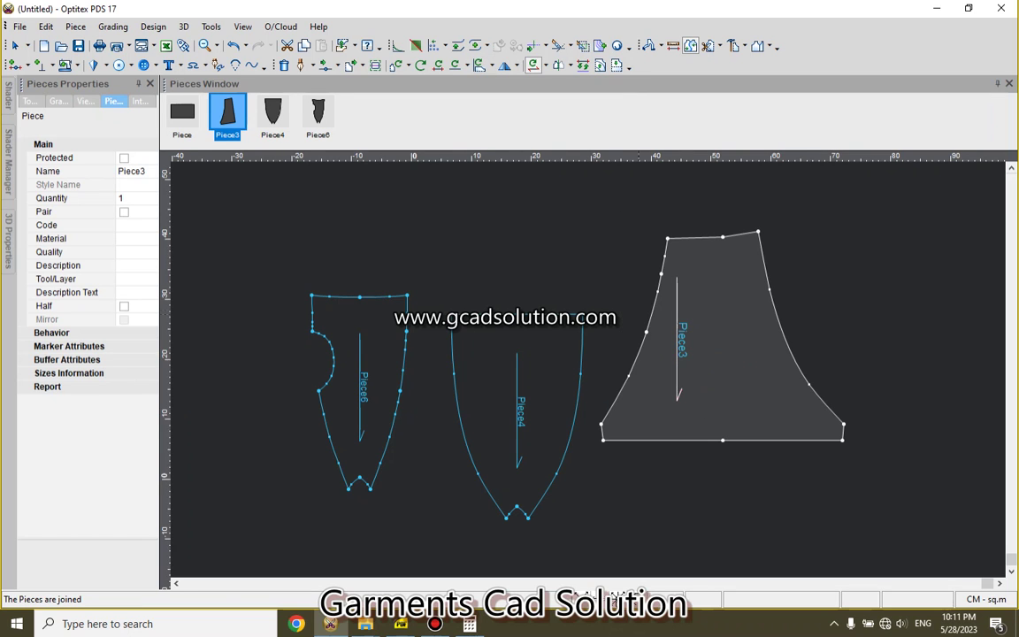
Step: Raise Piece4 and Piece6 and move Piece3 left so all three tops are level
{"action": "right_click", "coordinate": [542, 253]}
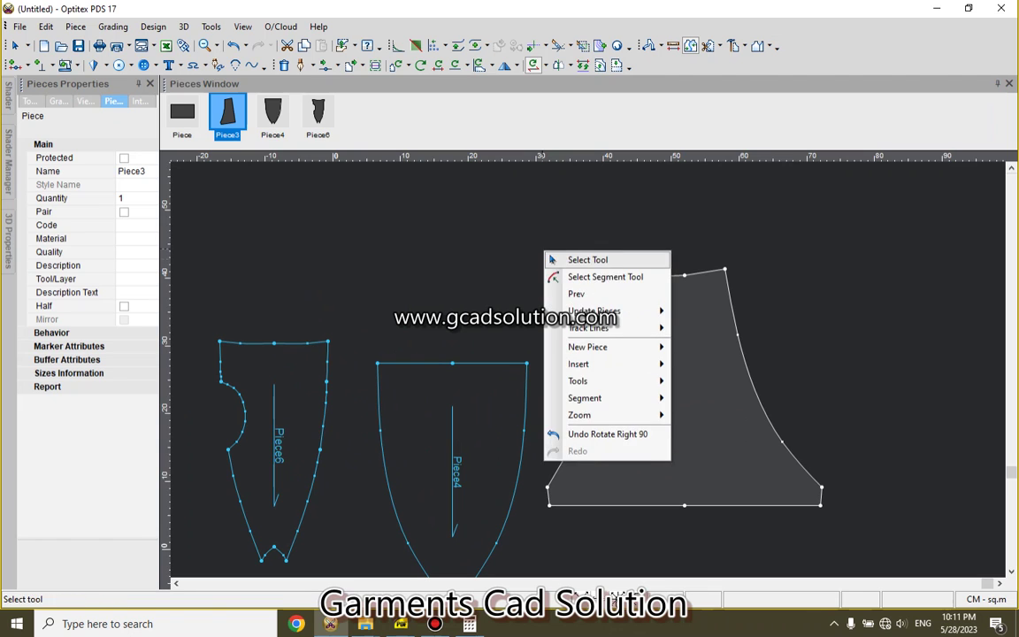
{"action": "left_click", "coordinate": [569, 259]}
{"action": "left_click_drag", "start_coordinate": [452, 442], "coordinate": [467, 362]}
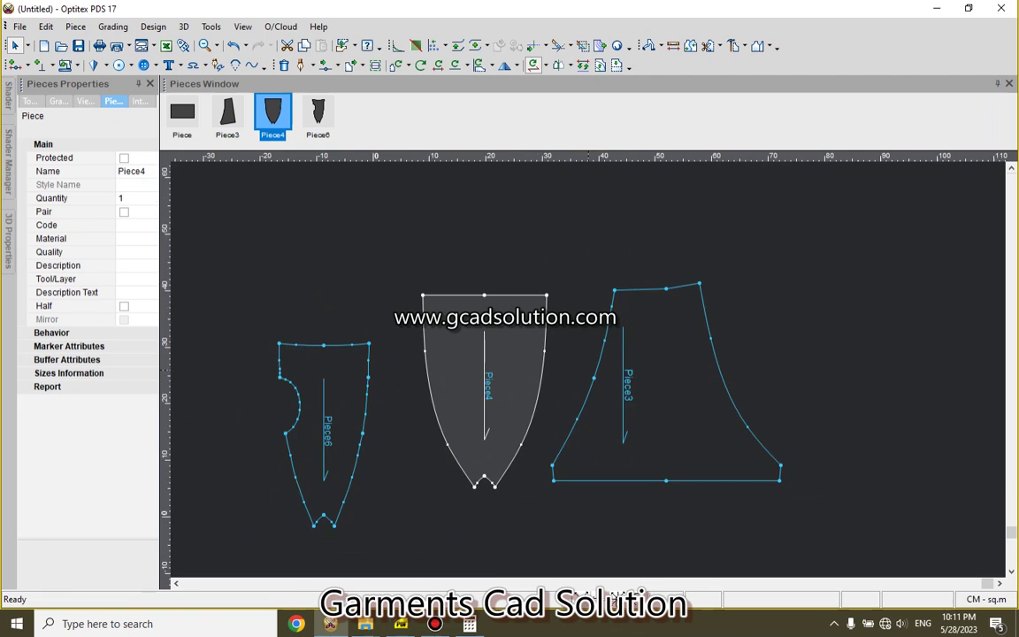
{"action": "scroll", "coordinate": [500, 447], "scroll_direction": "down", "scroll_amount": 2}
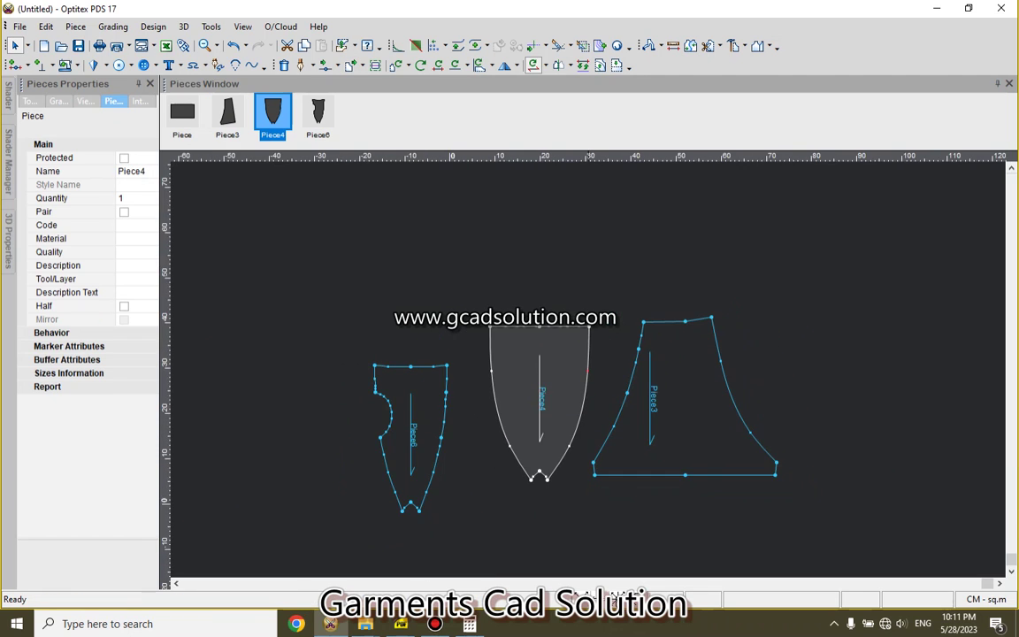
{"action": "scroll", "coordinate": [500, 447], "scroll_direction": "up", "scroll_amount": 2}
{"action": "scroll", "coordinate": [499, 446], "scroll_direction": "down", "scroll_amount": 1}
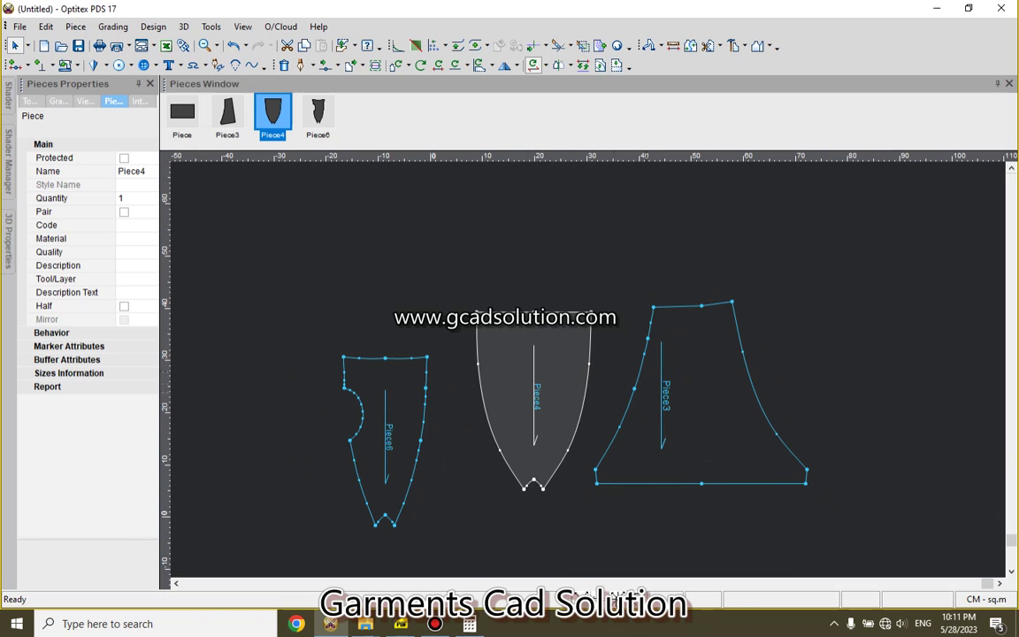
{"action": "left_click", "coordinate": [384, 357]}
{"action": "left_click_drag", "start_coordinate": [385, 358], "coordinate": [406, 310]}
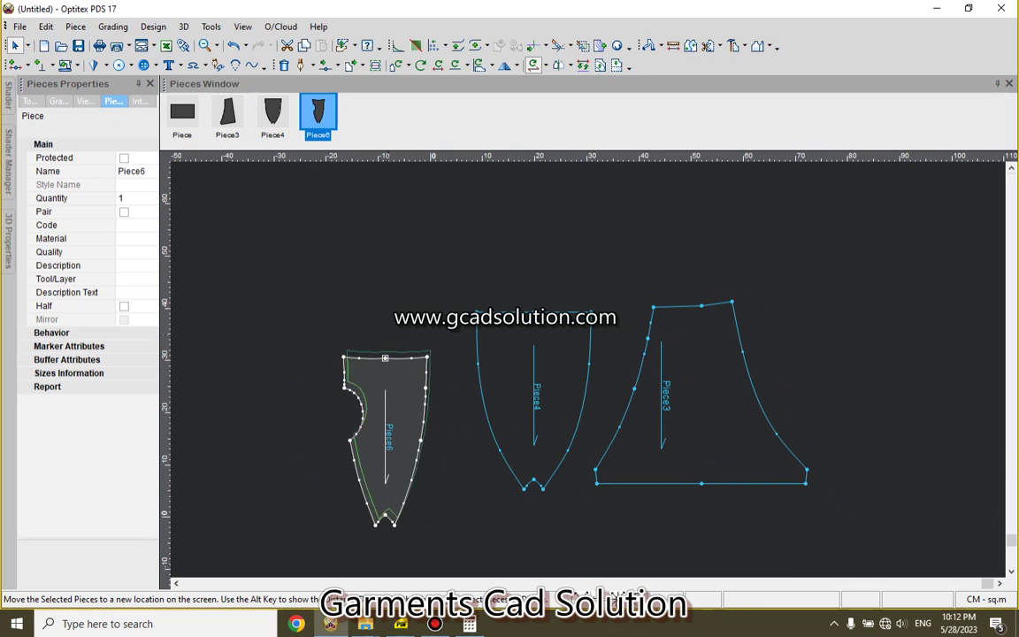
{"action": "left_click", "coordinate": [533, 398]}
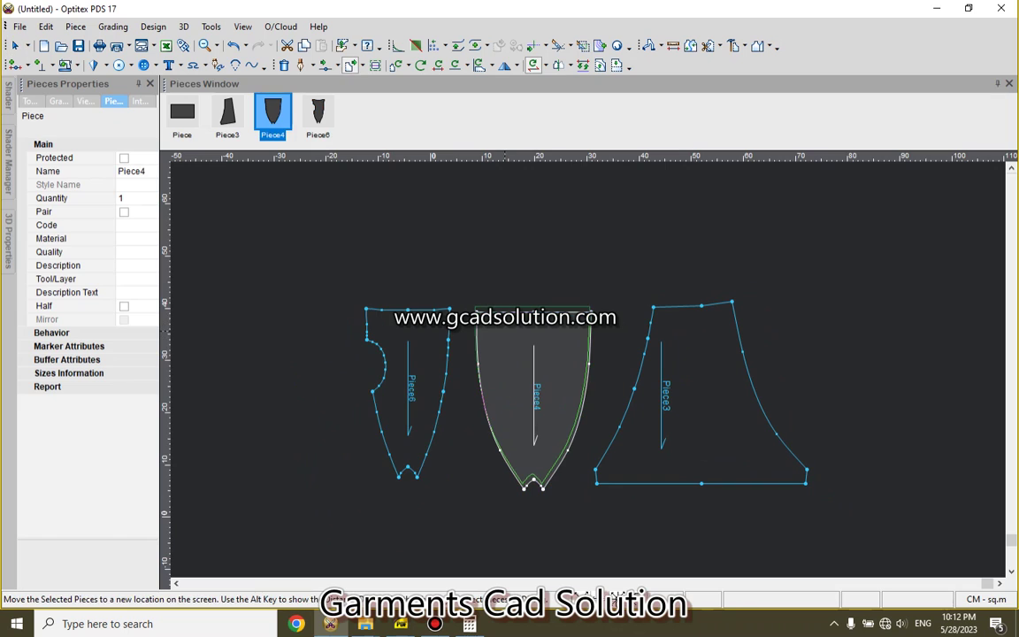
{"action": "left_click_drag", "start_coordinate": [708, 398], "coordinate": [684, 398]}
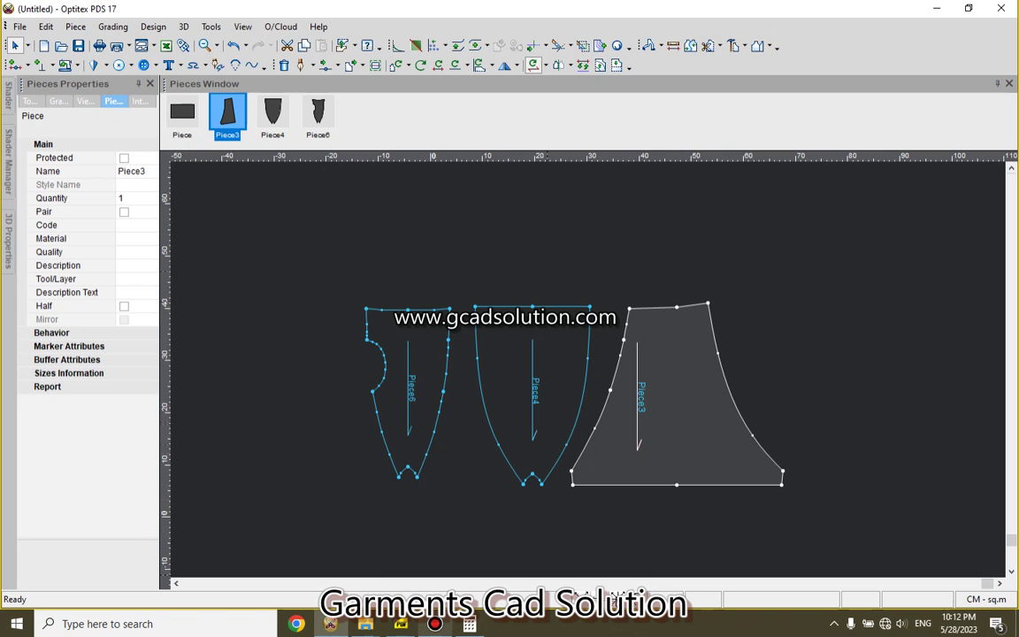
Step: Check the 4.00 waistband height on the boxer measurement spec sheet, then close it
{"action": "left_click", "coordinate": [399, 624]}
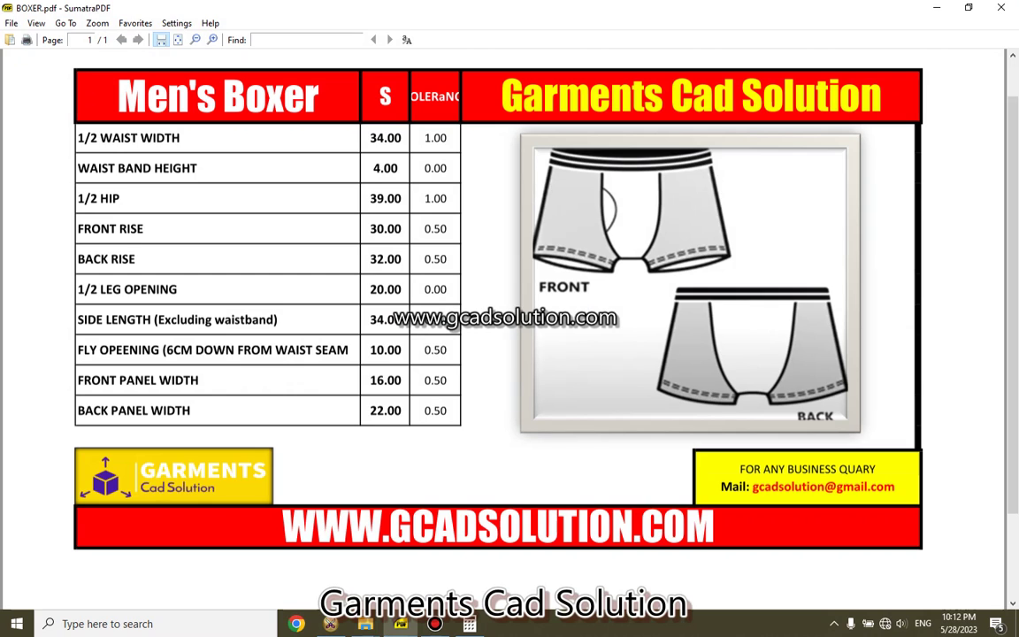
{"action": "left_click_drag", "start_coordinate": [372, 168], "coordinate": [390, 168]}
{"action": "left_click", "coordinate": [344, 151]}
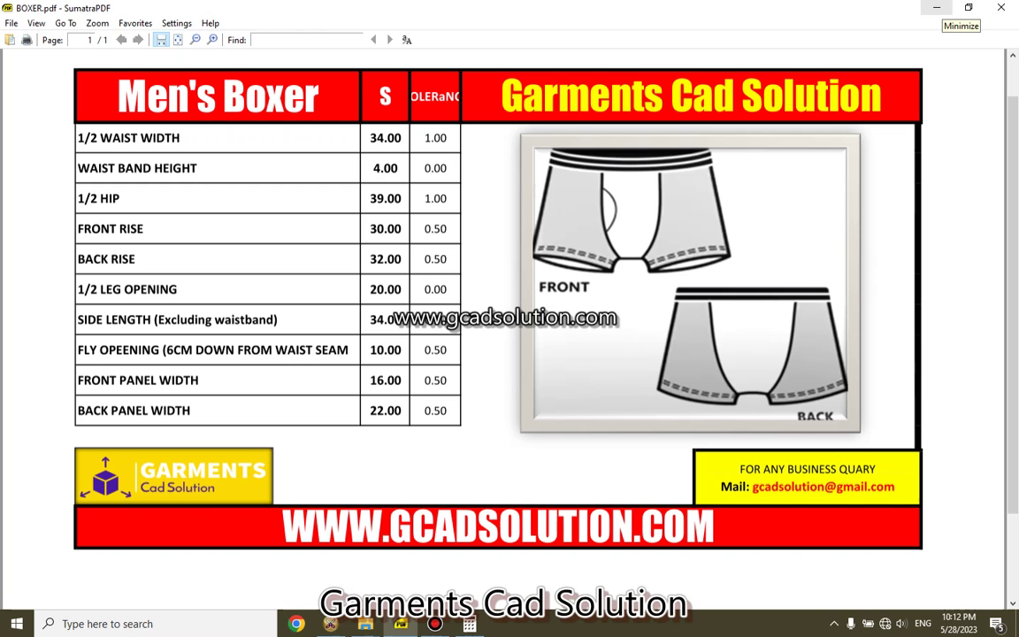
{"action": "left_click", "coordinate": [937, 7]}
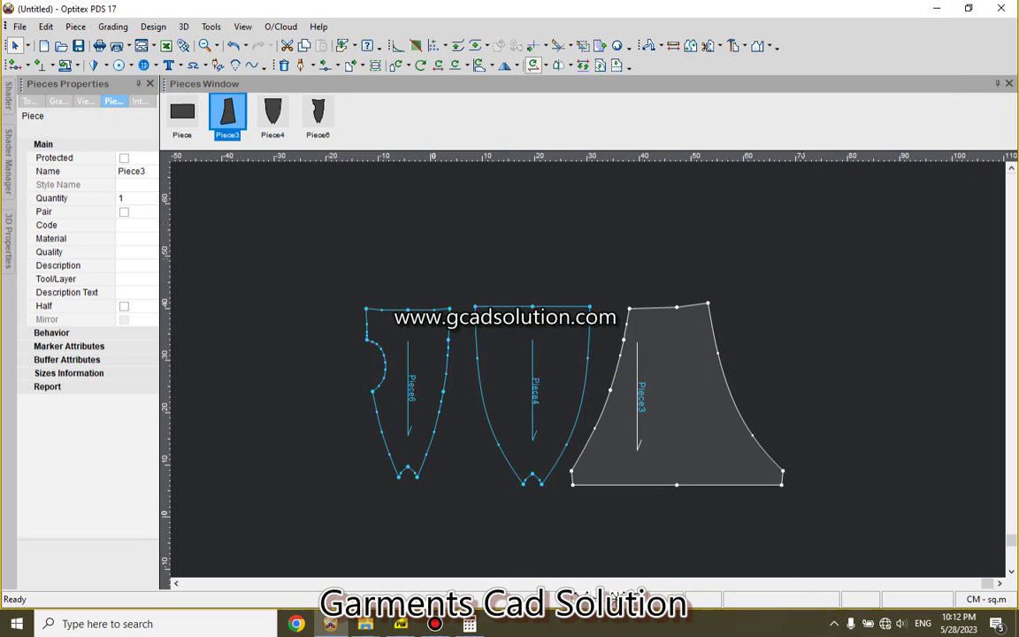
Step: Create a new rectangular piece with length 17 and width 8
{"action": "right_click", "coordinate": [805, 262]}
{"action": "key", "text": "Escape"}
{"action": "right_click", "coordinate": [815, 287]}
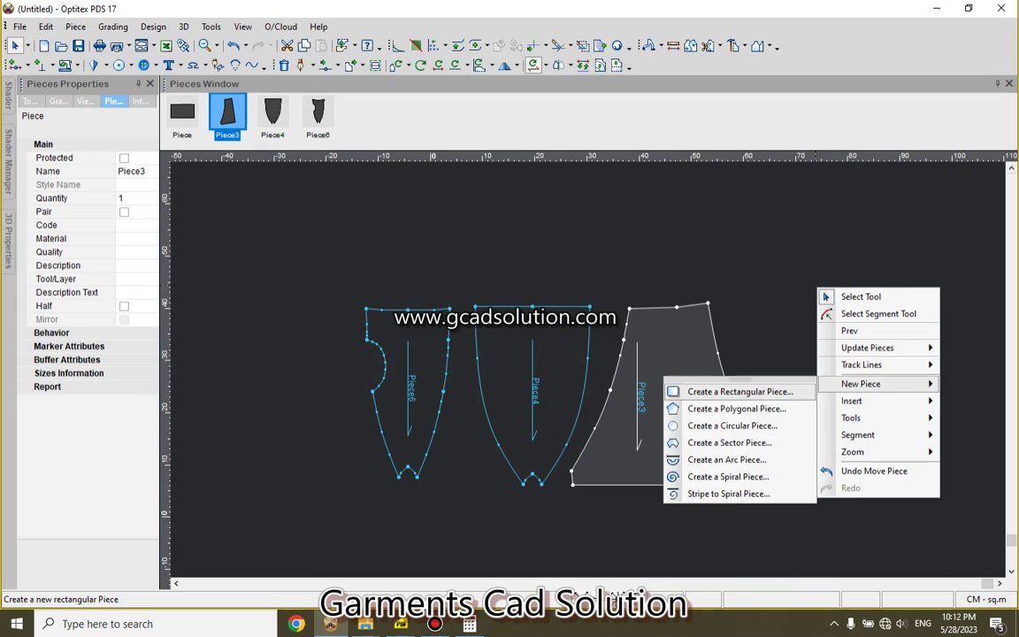
{"action": "left_click", "coordinate": [740, 391]}
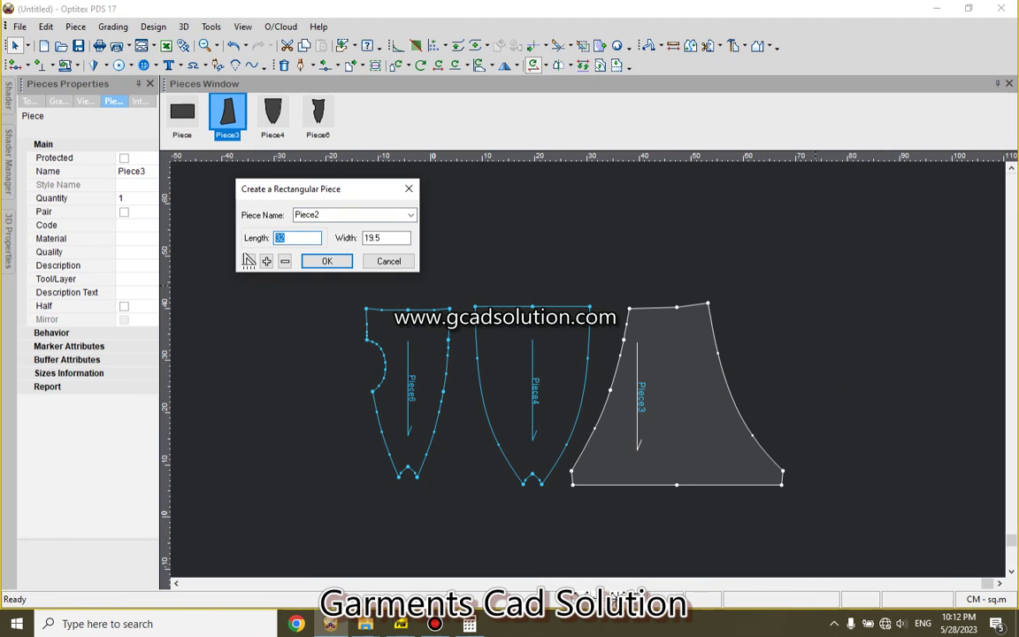
{"action": "type", "text": "17"}
{"action": "key", "text": "Tab"}
{"action": "type", "text": "8"}
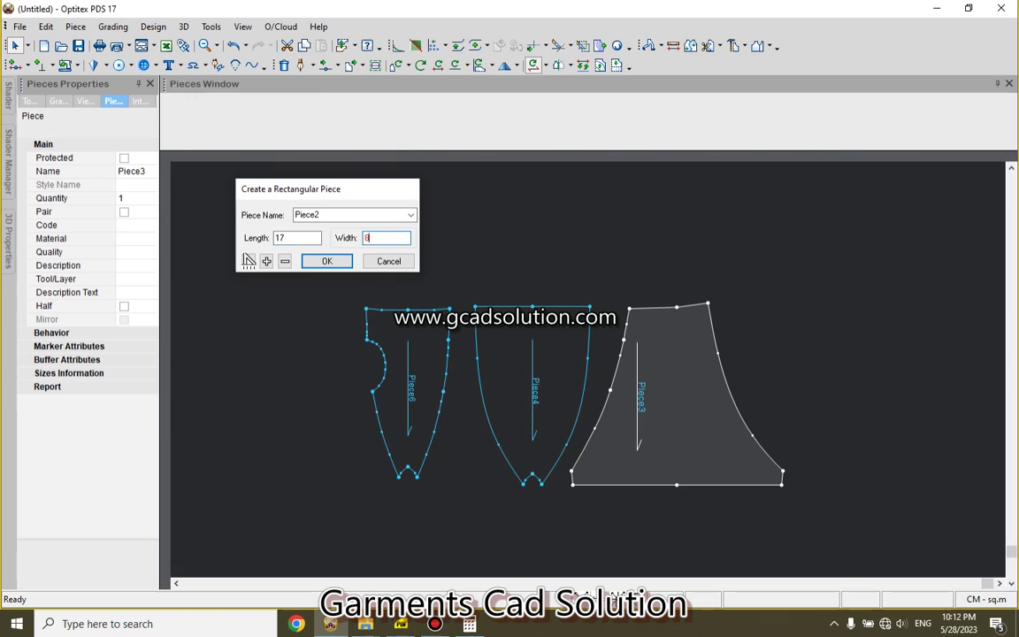
{"action": "key", "text": "Return"}
Step: Move the new Piece2 up next to the other boxer pieces
{"action": "scroll", "coordinate": [743, 417], "scroll_direction": "down", "scroll_amount": 2}
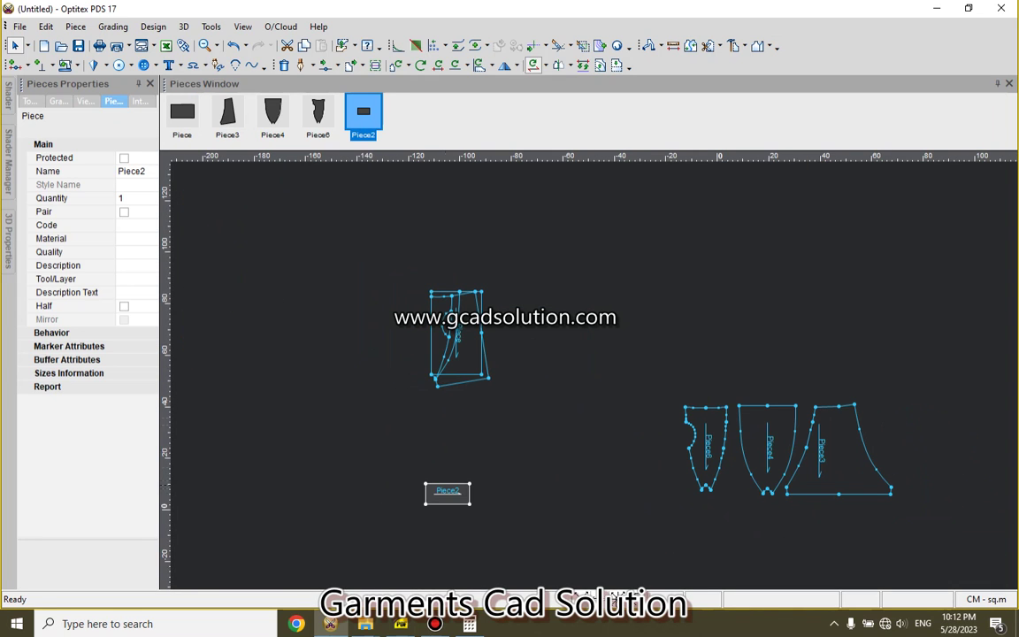
{"action": "left_click_drag", "start_coordinate": [448, 494], "coordinate": [720, 359]}
{"action": "scroll", "coordinate": [827, 372], "scroll_direction": "up", "scroll_amount": 2}
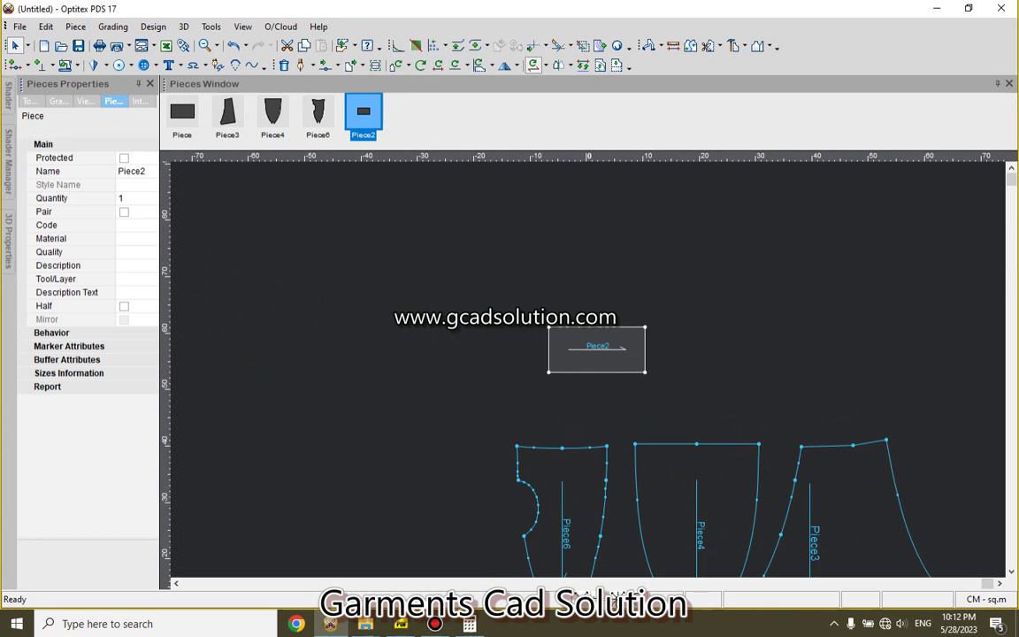
{"action": "scroll", "coordinate": [601, 352], "scroll_direction": "up", "scroll_amount": 2}
Step: Place Piece2 just above the boxer pieces and set its right edge as the half-piece line
{"action": "left_click_drag", "start_coordinate": [593, 349], "coordinate": [575, 391]}
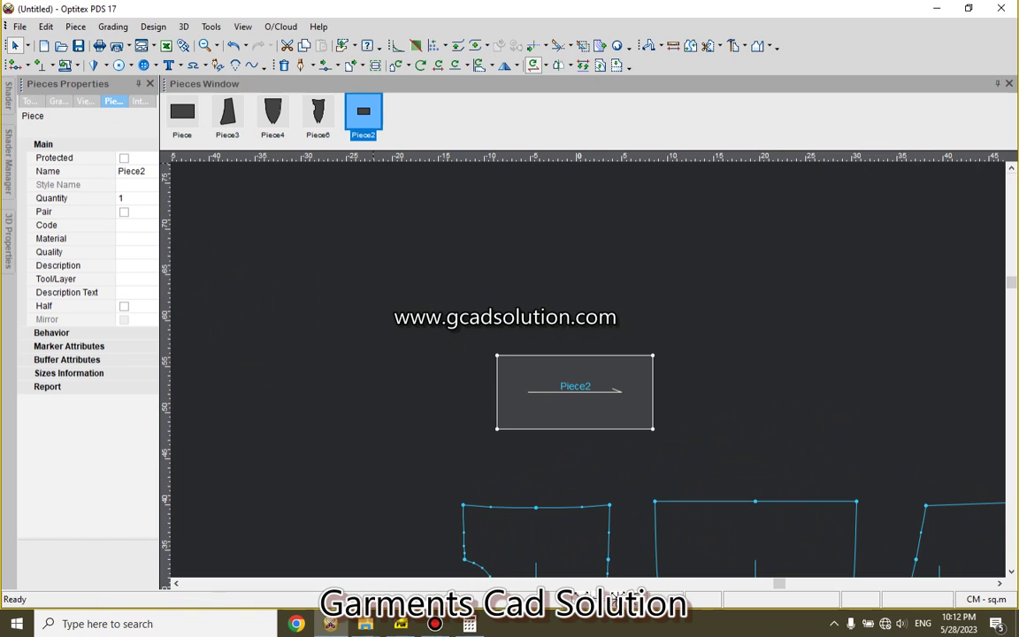
{"action": "left_click", "coordinate": [566, 65]}
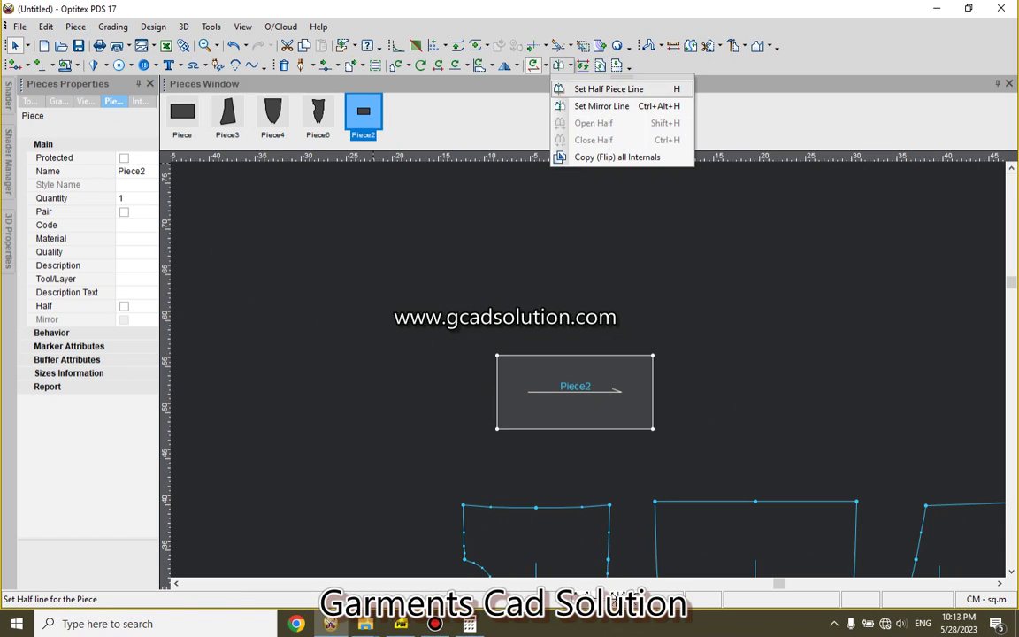
{"action": "left_click", "coordinate": [601, 89]}
{"action": "left_click", "coordinate": [542, 65]}
{"action": "left_click", "coordinate": [584, 85]}
{"action": "left_click", "coordinate": [652, 356]}
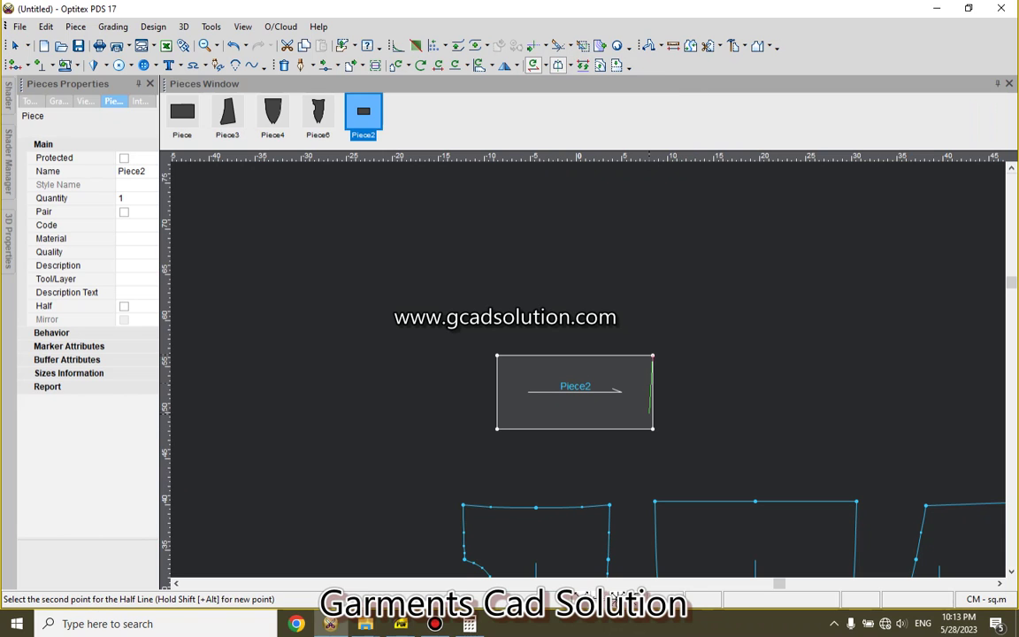
{"action": "left_click", "coordinate": [652, 429]}
Step: Exit the half-line tool and review the mirrored Piece2
{"action": "scroll", "coordinate": [586, 410], "scroll_direction": "down", "scroll_amount": 2}
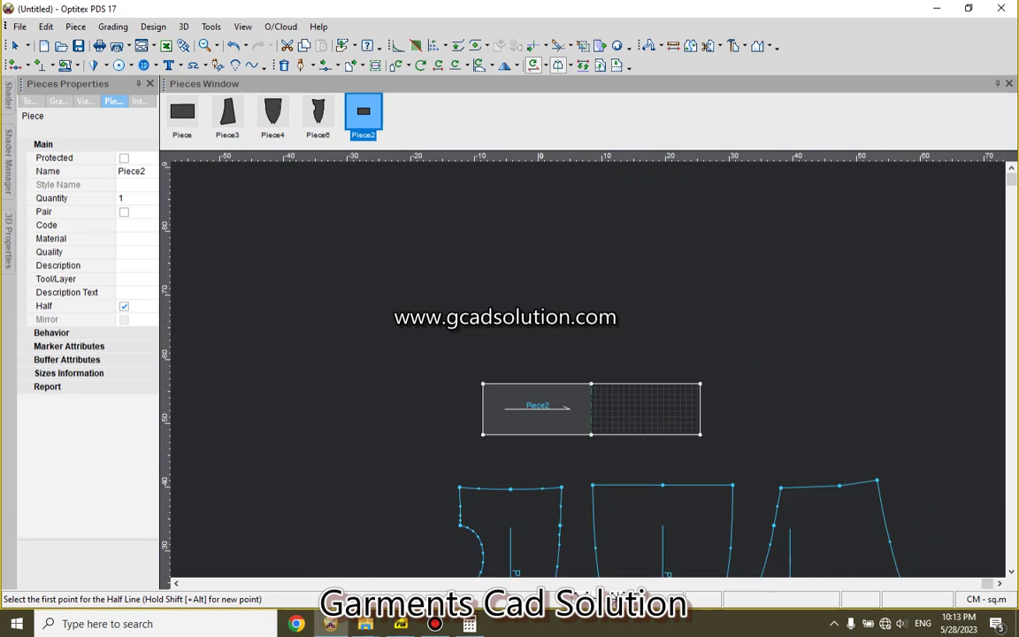
{"action": "scroll", "coordinate": [585, 410], "scroll_direction": "up", "scroll_amount": 3}
{"action": "right_click", "coordinate": [619, 275]}
{"action": "key", "text": "Escape"}
{"action": "scroll", "coordinate": [584, 372], "scroll_direction": "down", "scroll_amount": 3}
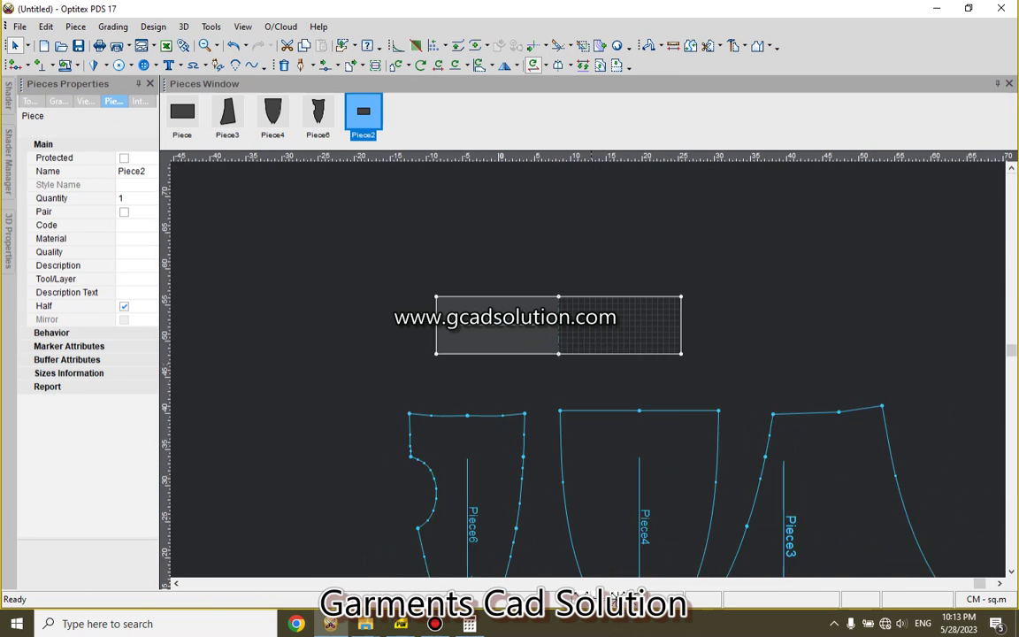
{"action": "scroll", "coordinate": [616, 382], "scroll_direction": "down", "scroll_amount": 2}
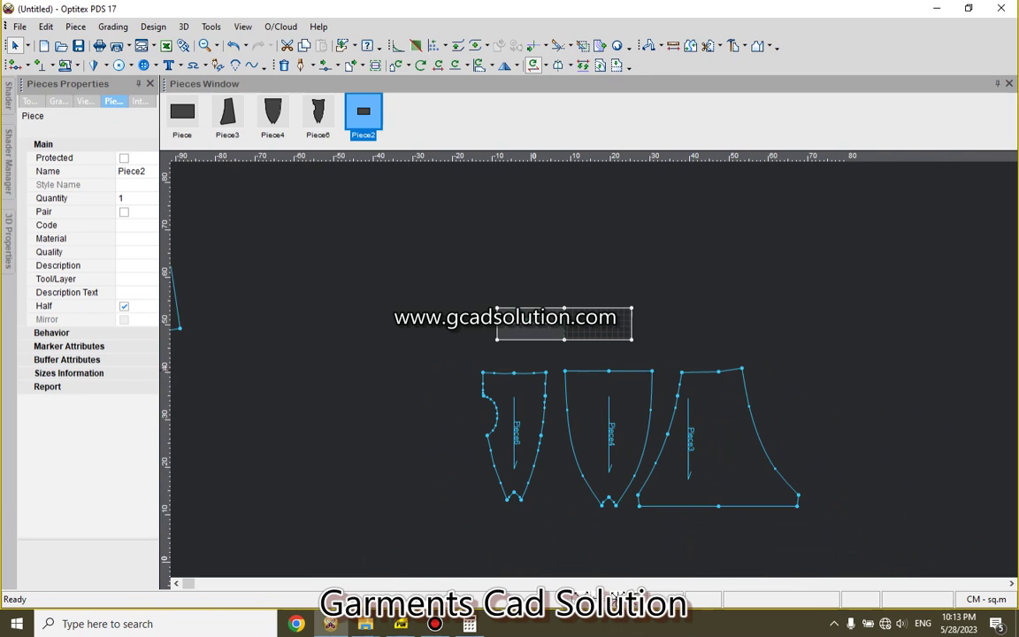
{"action": "scroll", "coordinate": [584, 390], "scroll_direction": "up", "scroll_amount": 1}
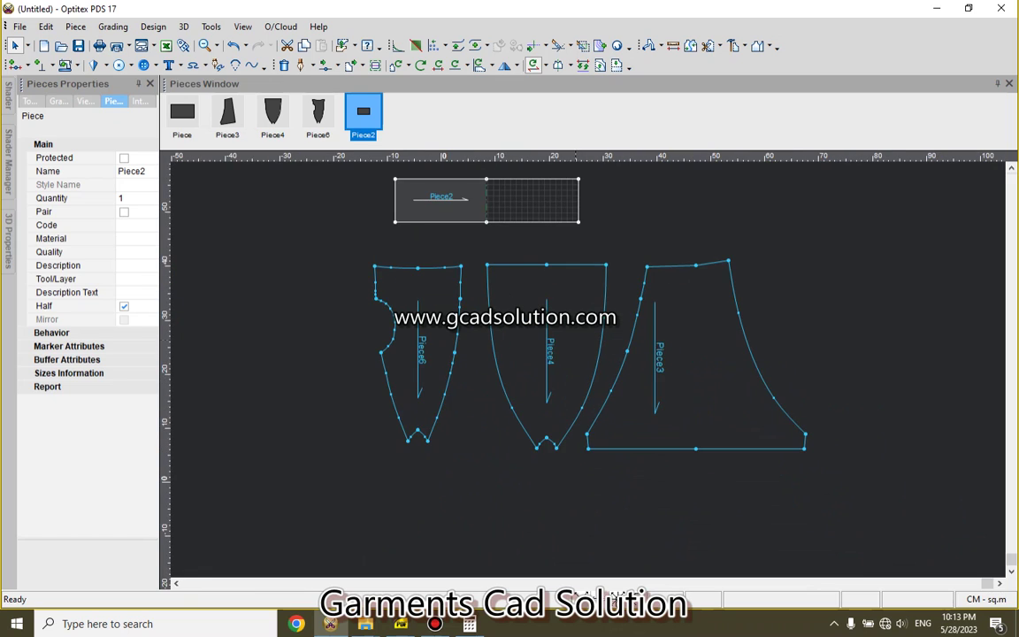
{"action": "scroll", "coordinate": [584, 389], "scroll_direction": "down", "scroll_amount": 1}
{"action": "scroll", "coordinate": [584, 389], "scroll_direction": "down", "scroll_amount": 1}
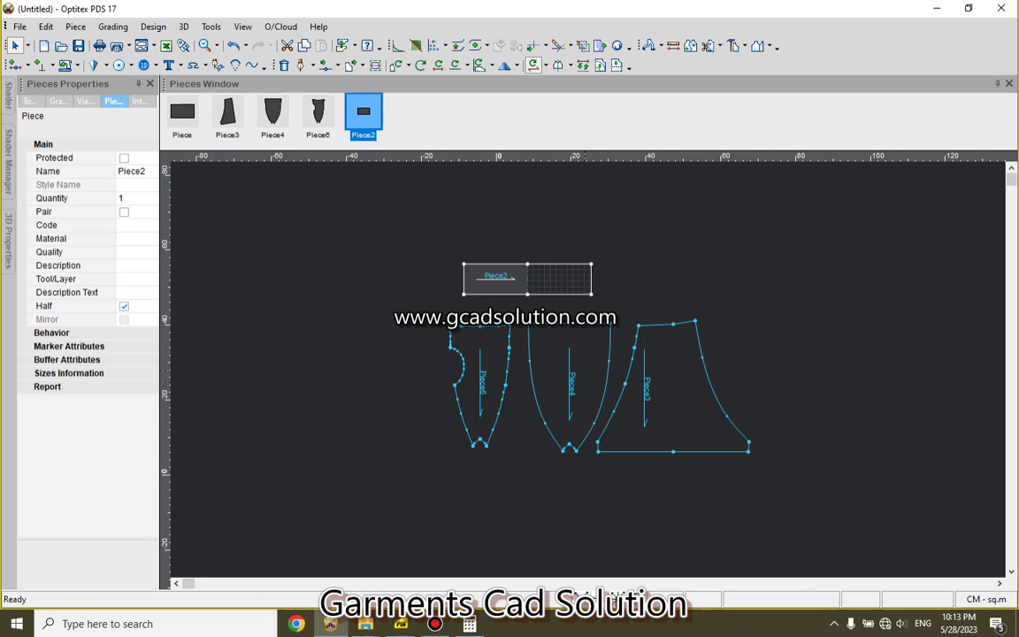